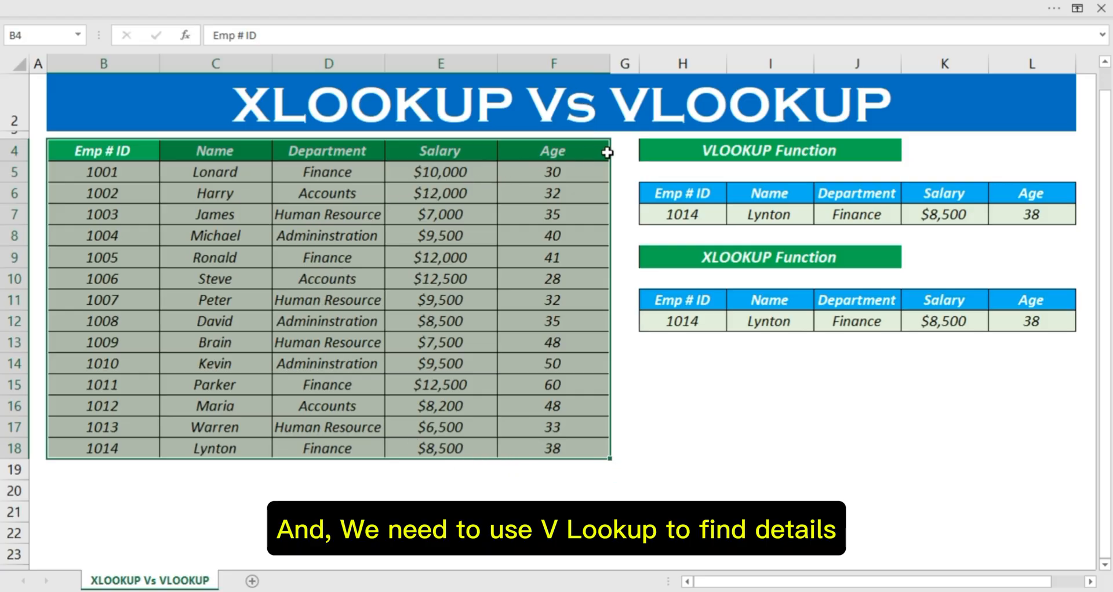
# Step: Set the Emp # ID in cell H7 of the VLOOKUP table to the first employee's ID
pyautogui.click(786, 145)
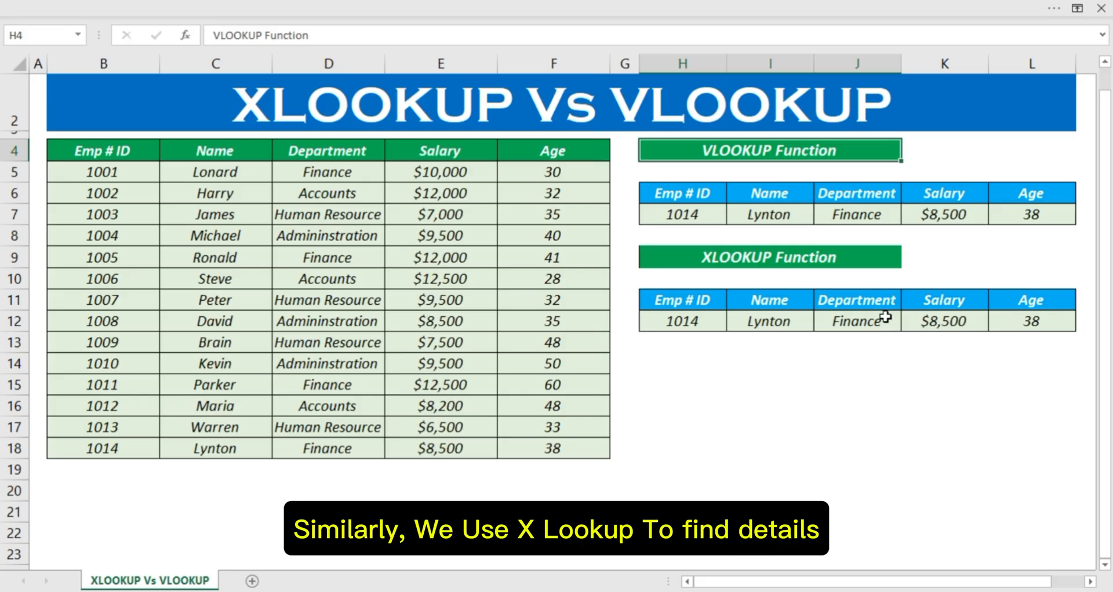
pyautogui.click(702, 262)
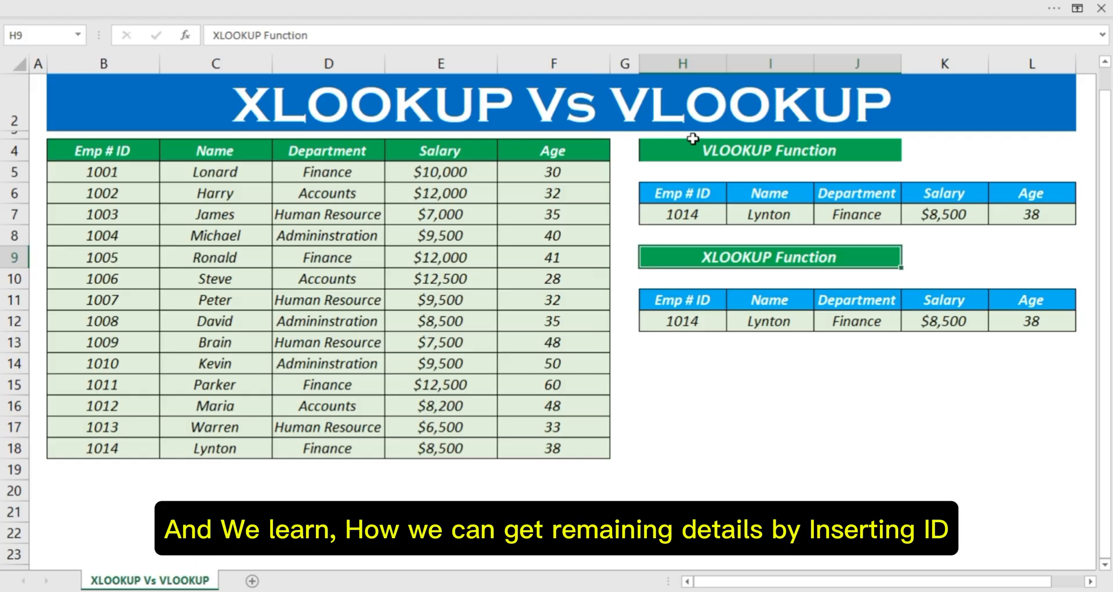
pyautogui.click(677, 210)
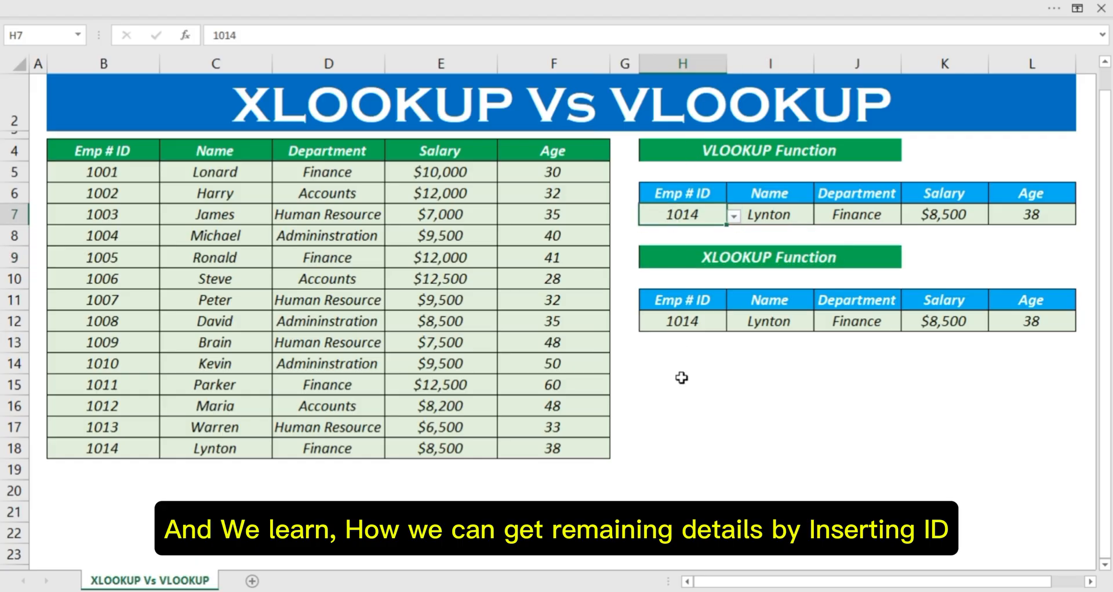
pyautogui.write('1001')
pyautogui.press('Return')
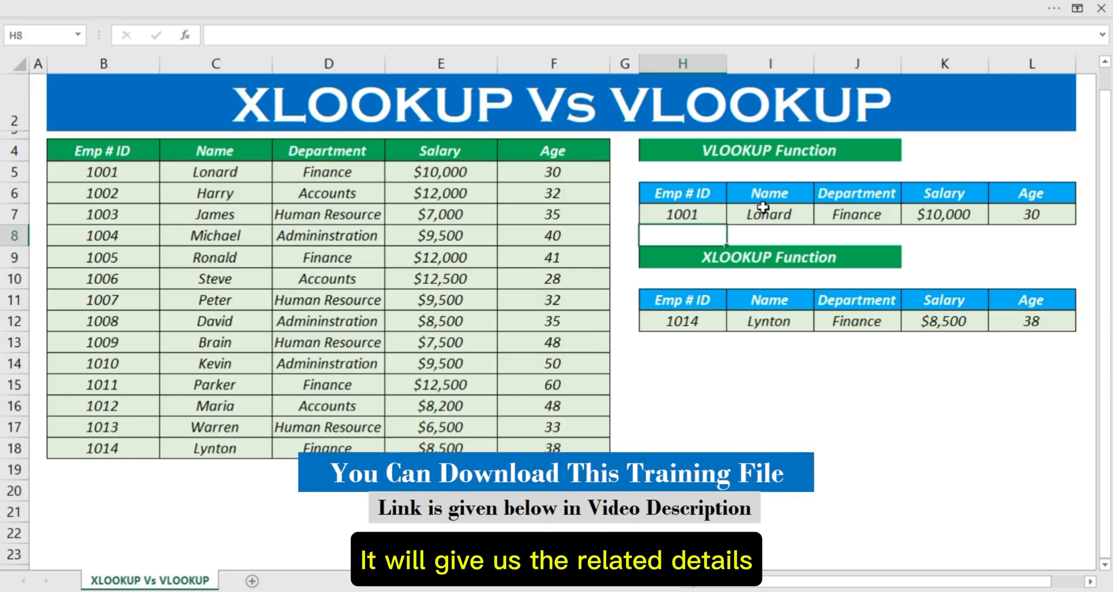
# Step: Set the Emp # ID in cell H12 of the XLOOKUP table to the first employee's ID
pyautogui.click(693, 318)
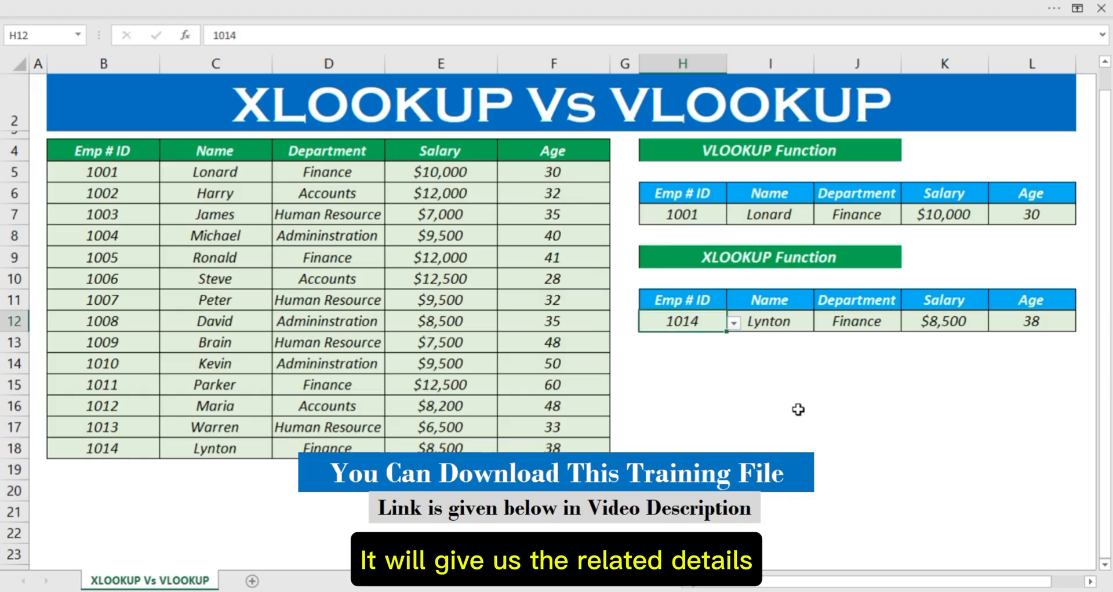
pyautogui.write('1001')
pyautogui.press('Return')
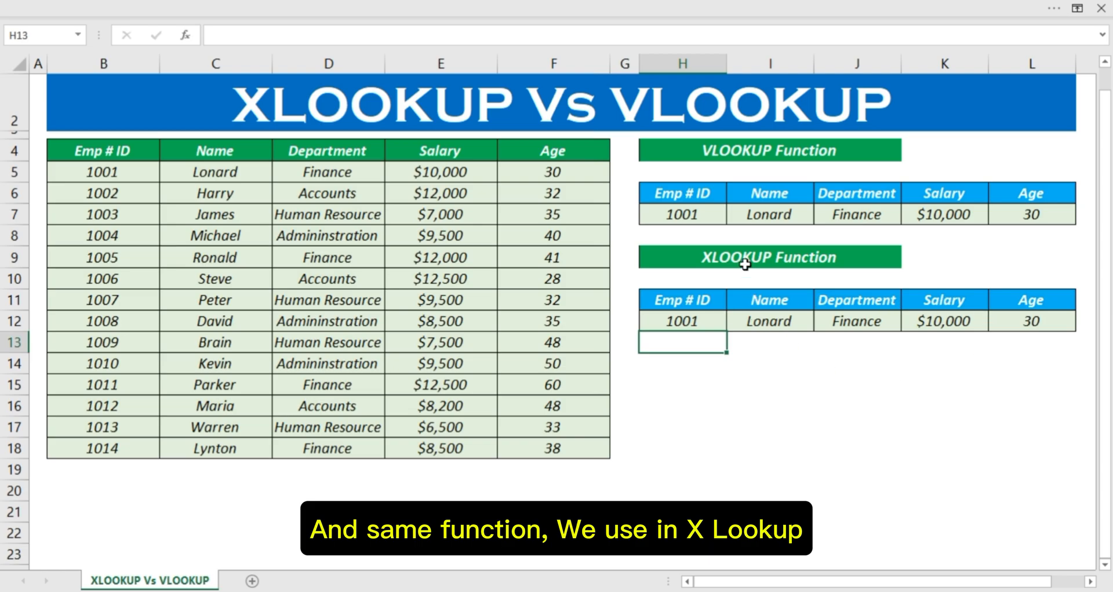
# Step: Choose the last employee's ID from the validation list in cell H7 of the VLOOKUP table
pyautogui.click(719, 216)
pyautogui.click(734, 218)
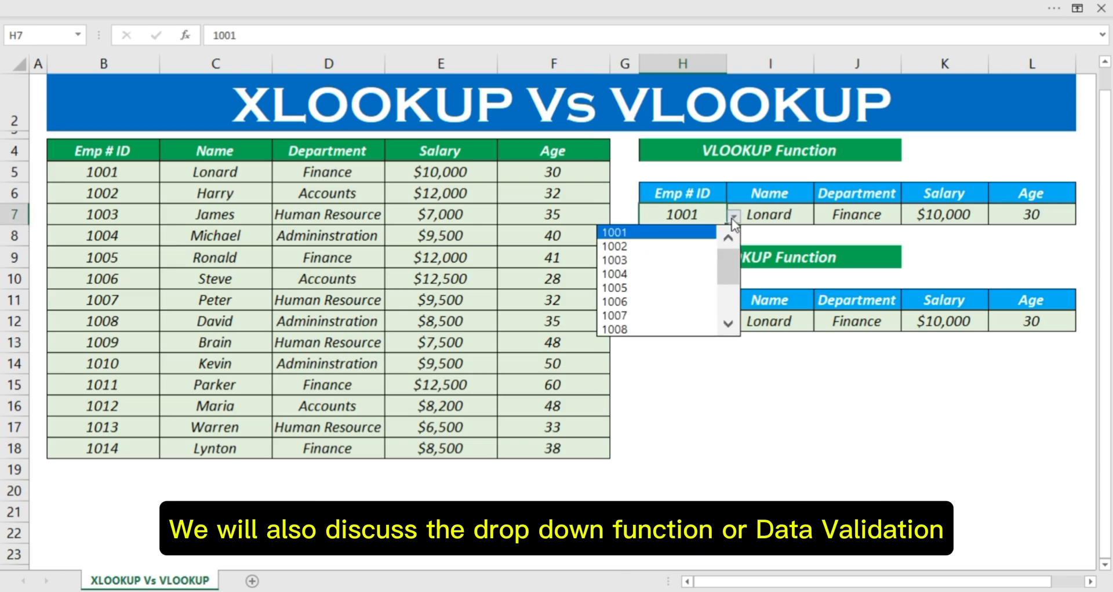
pyautogui.moveTo(723, 267); pyautogui.dragTo(725, 295)
pyautogui.click(638, 328)
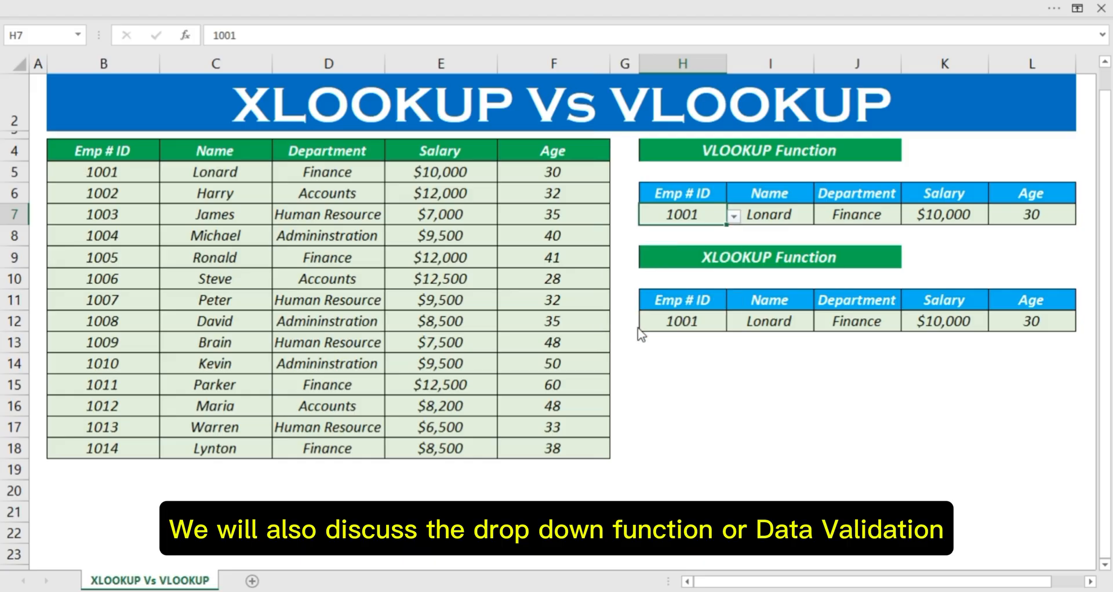
# Step: Choose the last employee's ID from the validation list in cell H12 of the XLOOKUP table
pyautogui.click(704, 321)
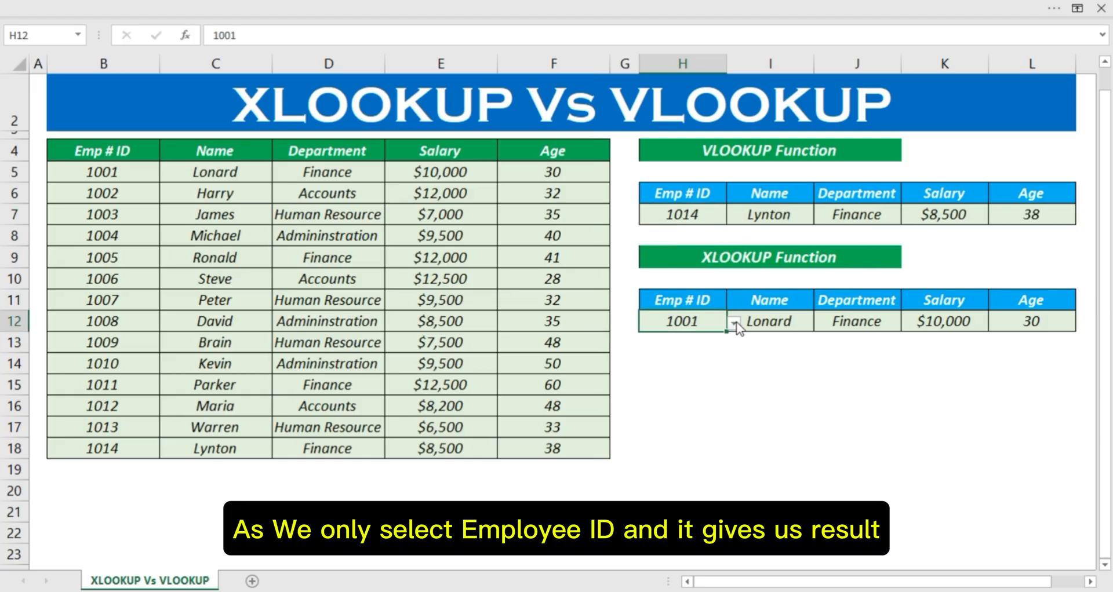
pyautogui.click(734, 323)
pyautogui.moveTo(731, 355); pyautogui.dragTo(729, 414)
pyautogui.click(671, 436)
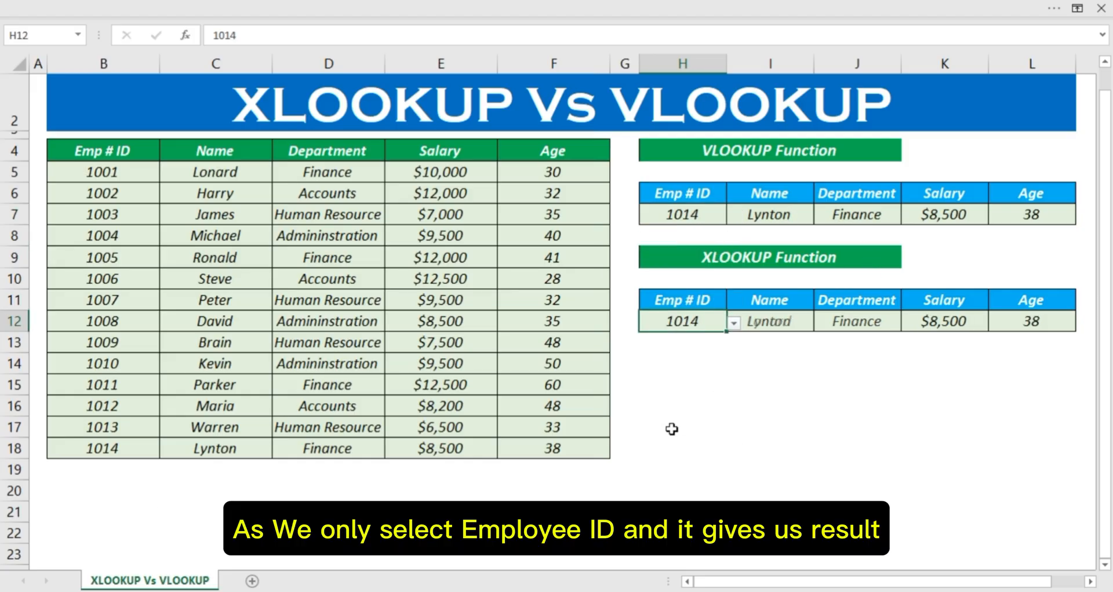
pyautogui.click(774, 393)
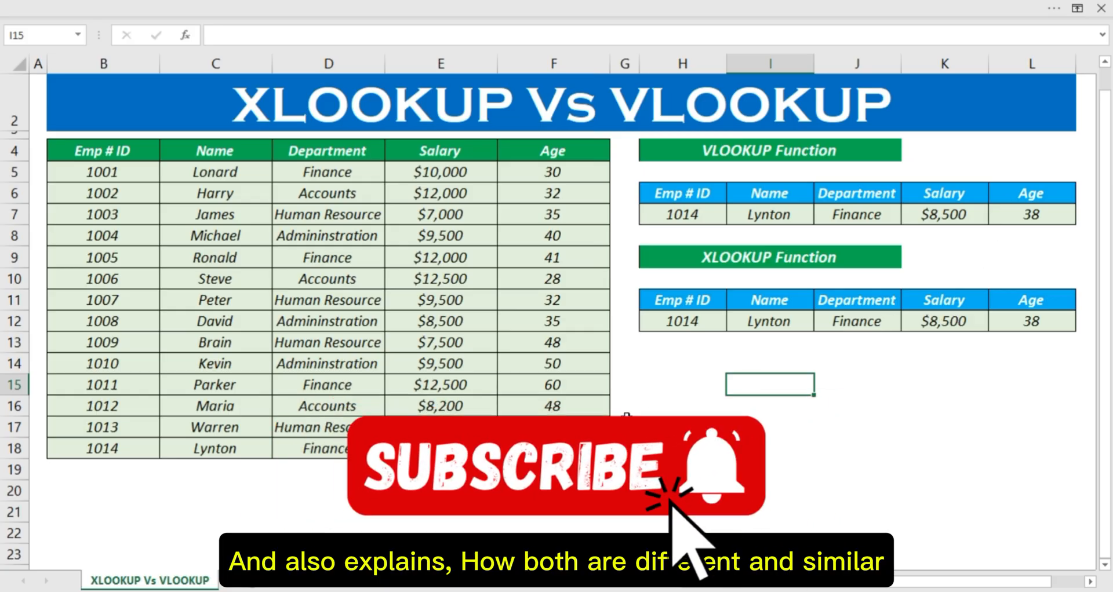
# Step: Examine the employee data table in B4:F18 and the layout of the VLOOKUP and XLOOKUP result tables
pyautogui.click(714, 152)
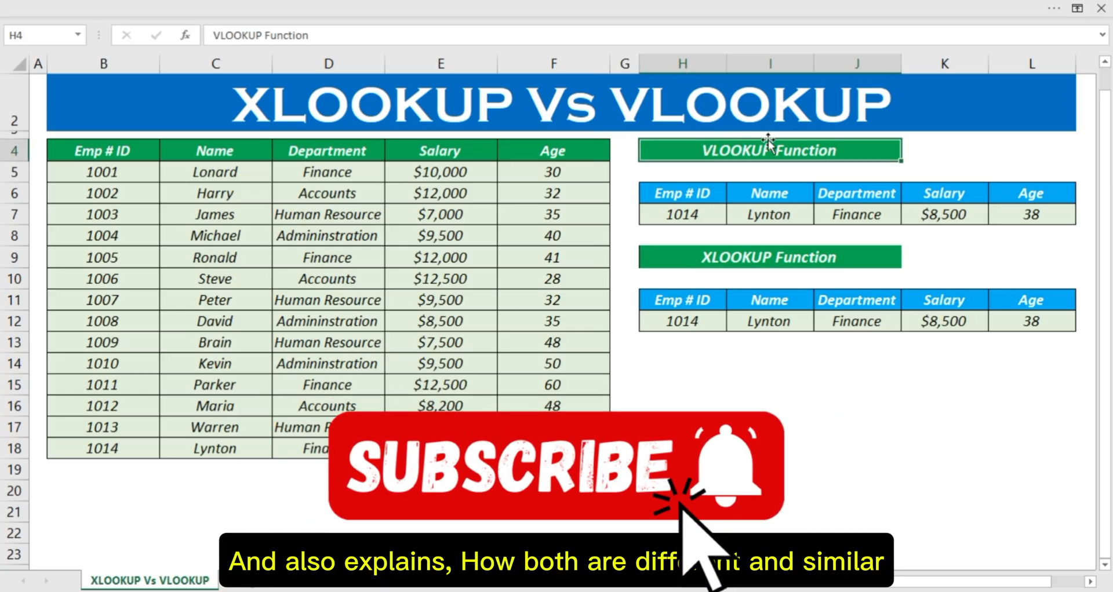
pyautogui.click(795, 253)
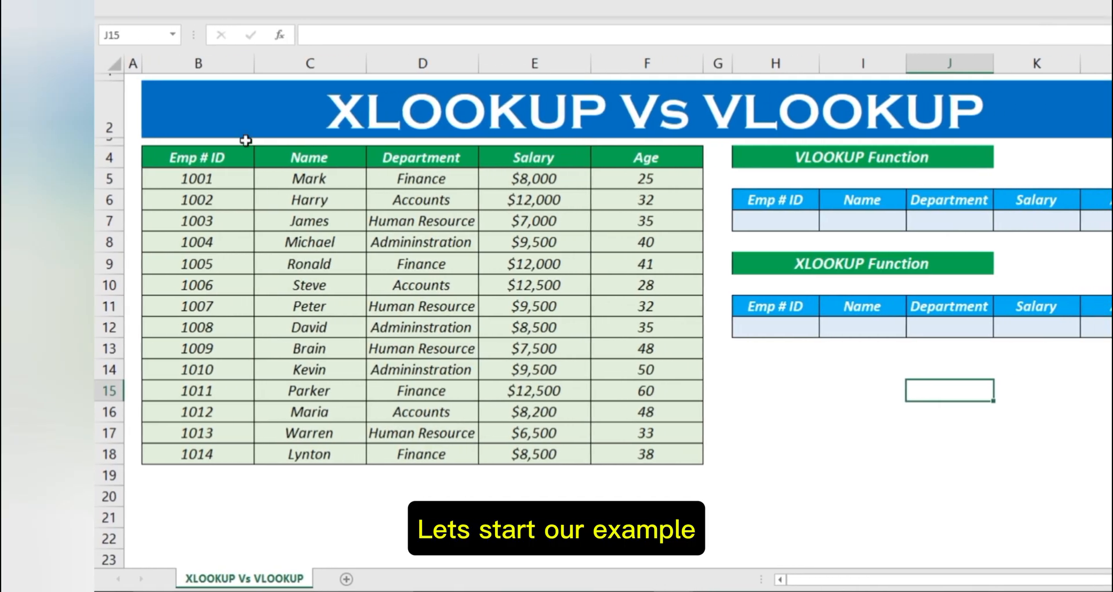
pyautogui.click(331, 122)
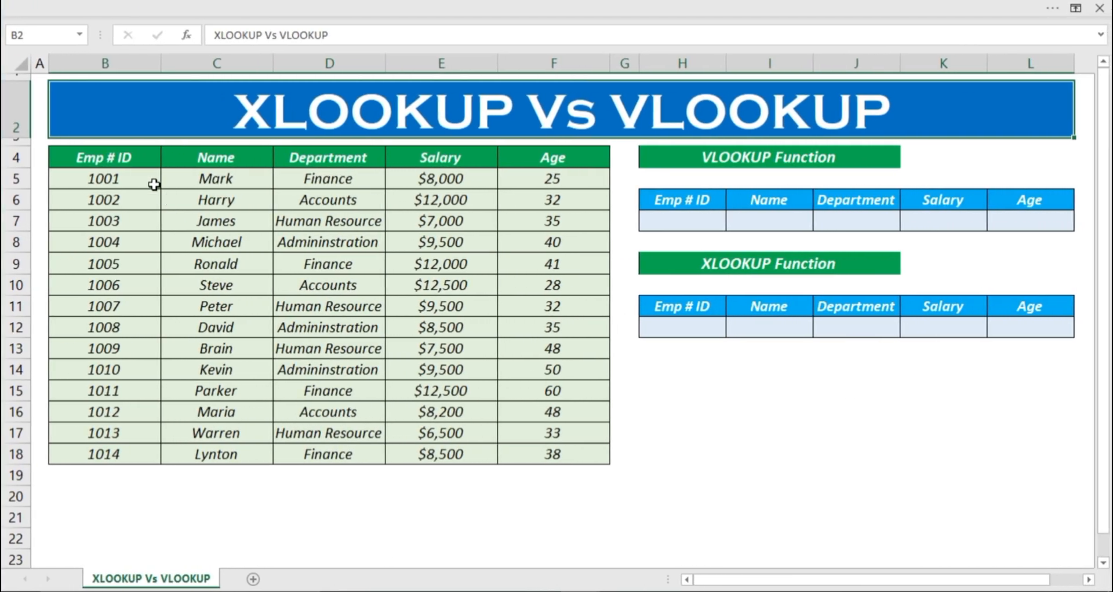
pyautogui.moveTo(128, 156); pyautogui.dragTo(530, 453)
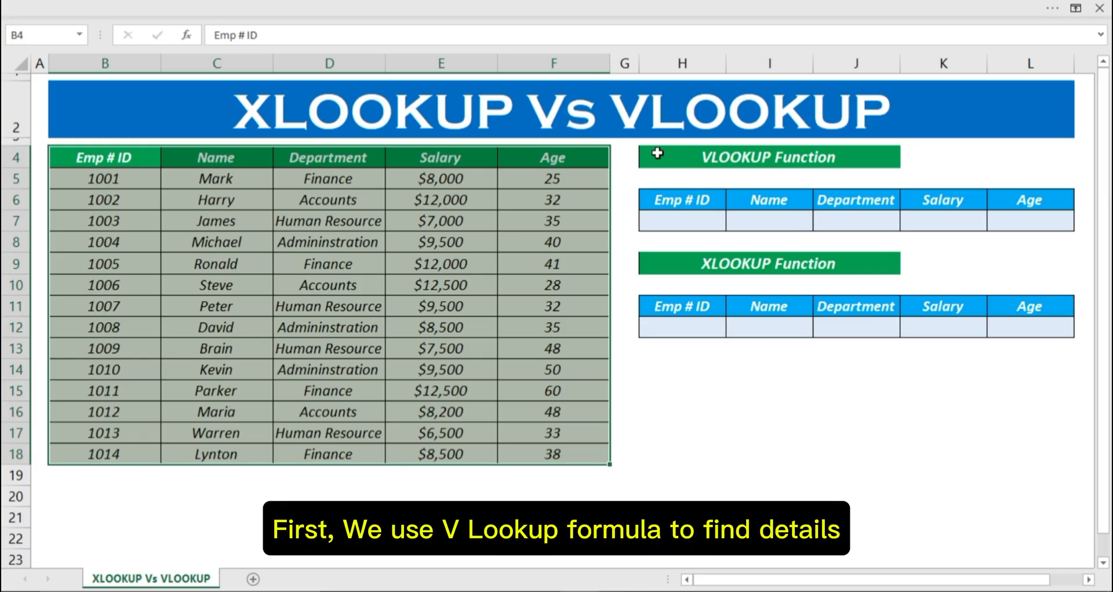
pyautogui.moveTo(654, 154); pyautogui.dragTo(1016, 225)
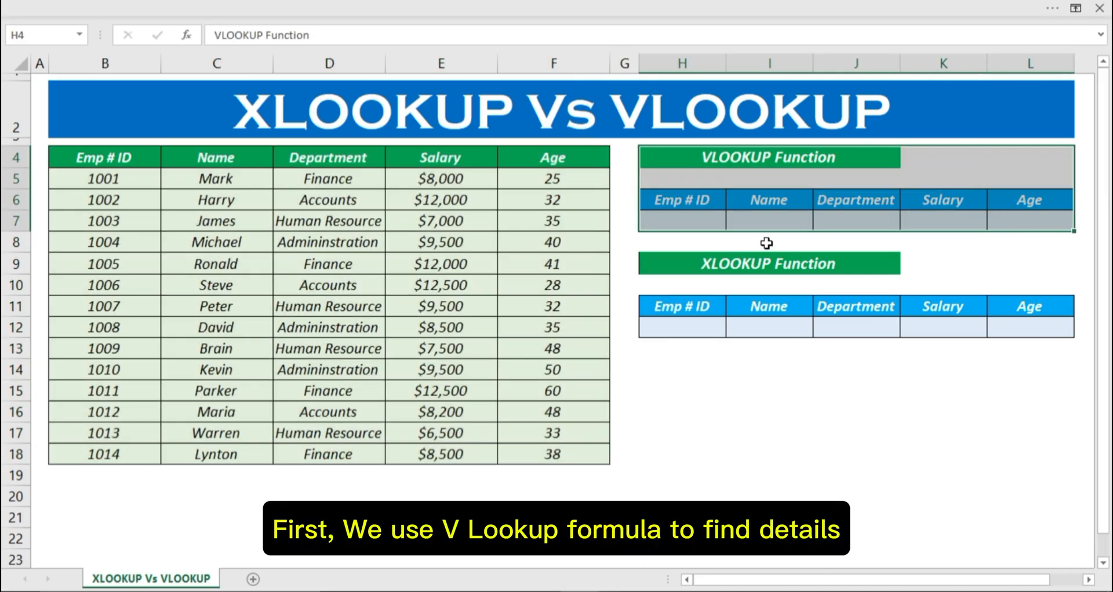
pyautogui.moveTo(643, 258); pyautogui.dragTo(1006, 341)
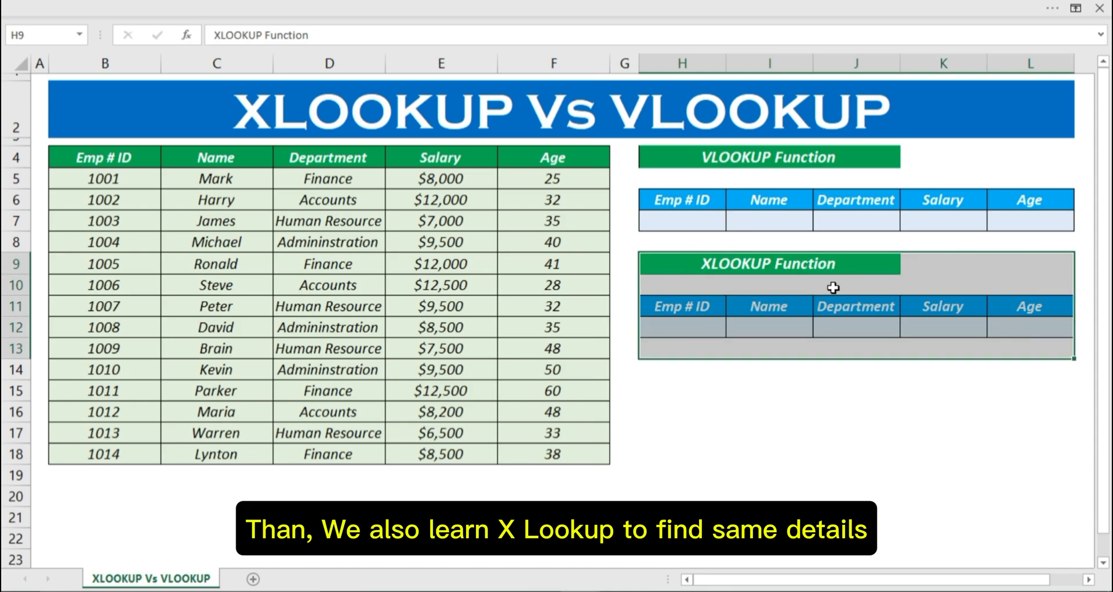
pyautogui.click(807, 385)
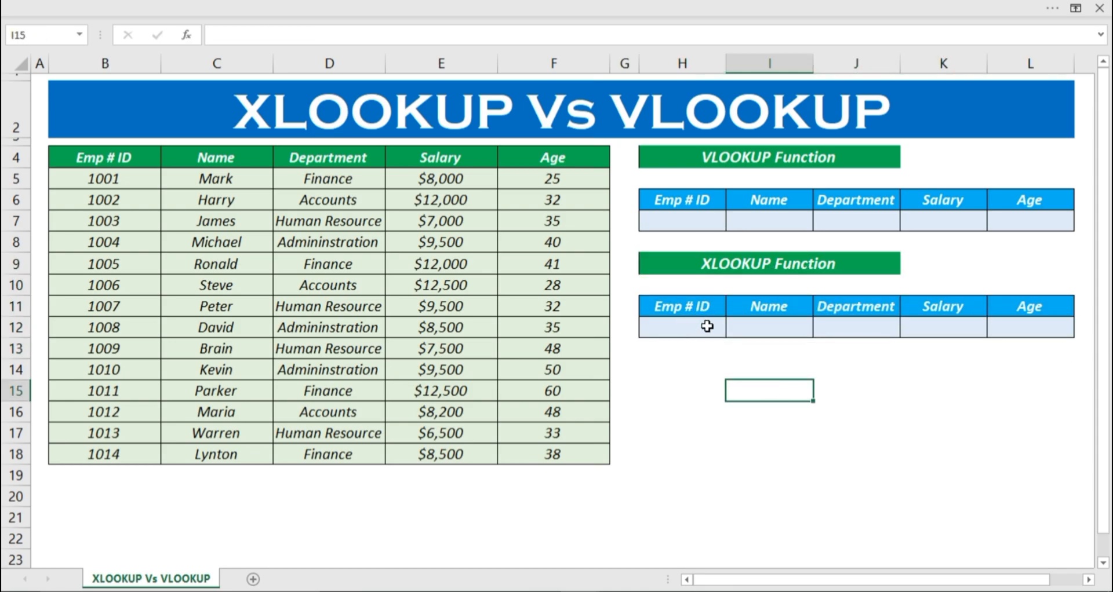
pyautogui.click(668, 151)
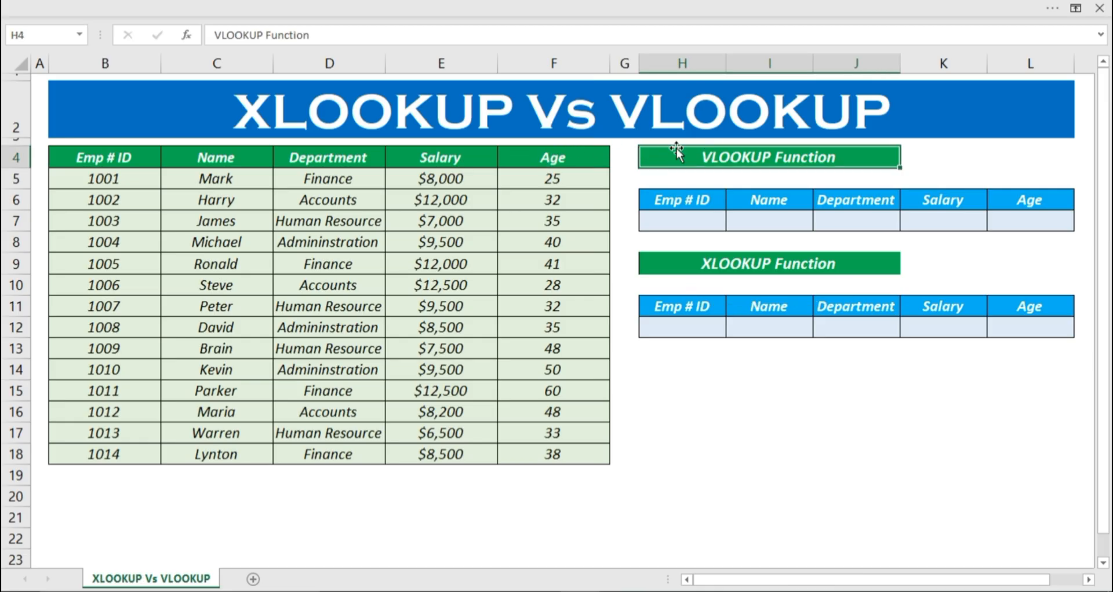
# Step: Start a VLOOKUP formula in the Name cell I7 with the Emp # ID cell H7 as lookup value
pyautogui.click(698, 220)
pyautogui.click(777, 223)
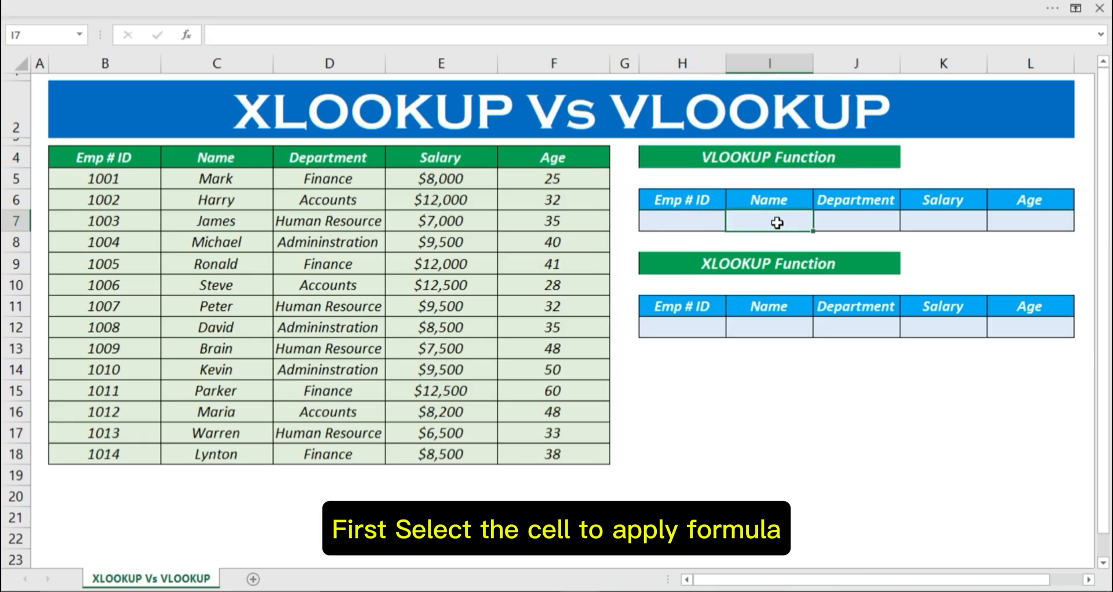
pyautogui.write('=')
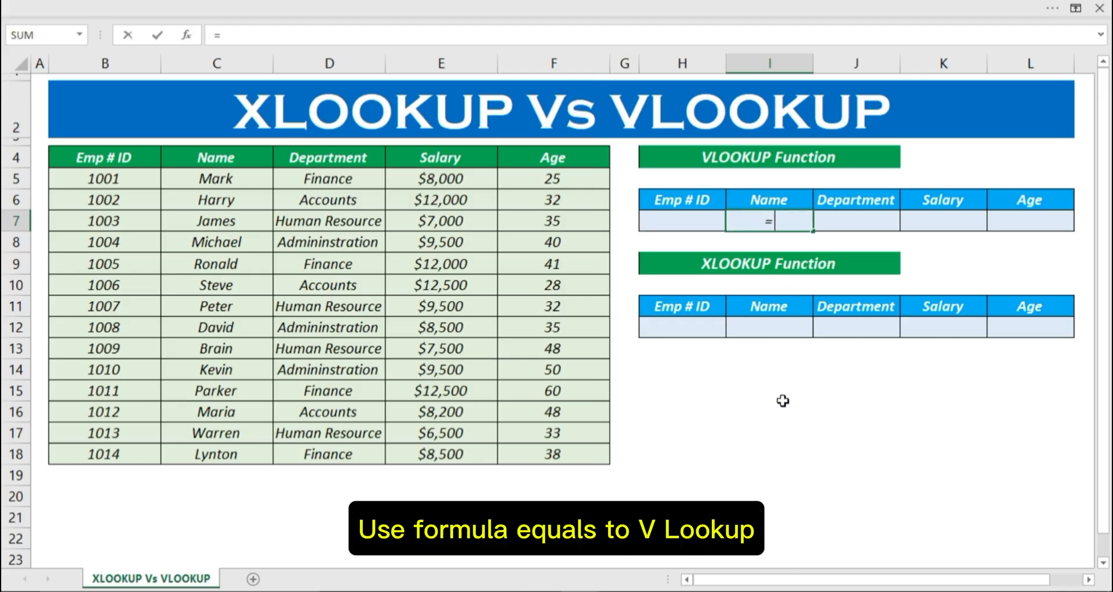
pyautogui.write('VLOOKU')
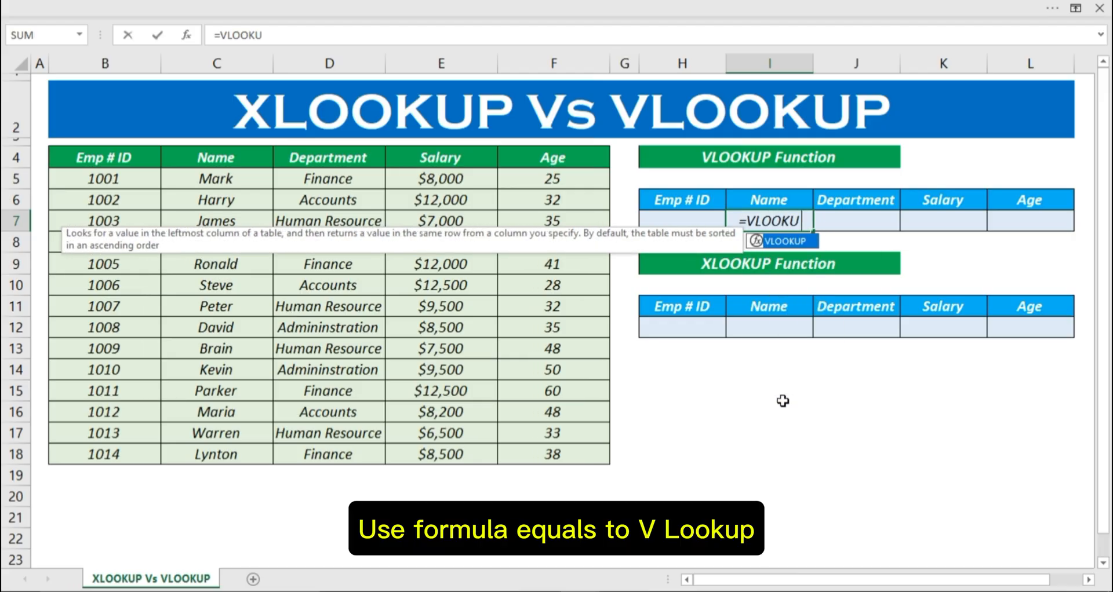
pyautogui.write('P(')
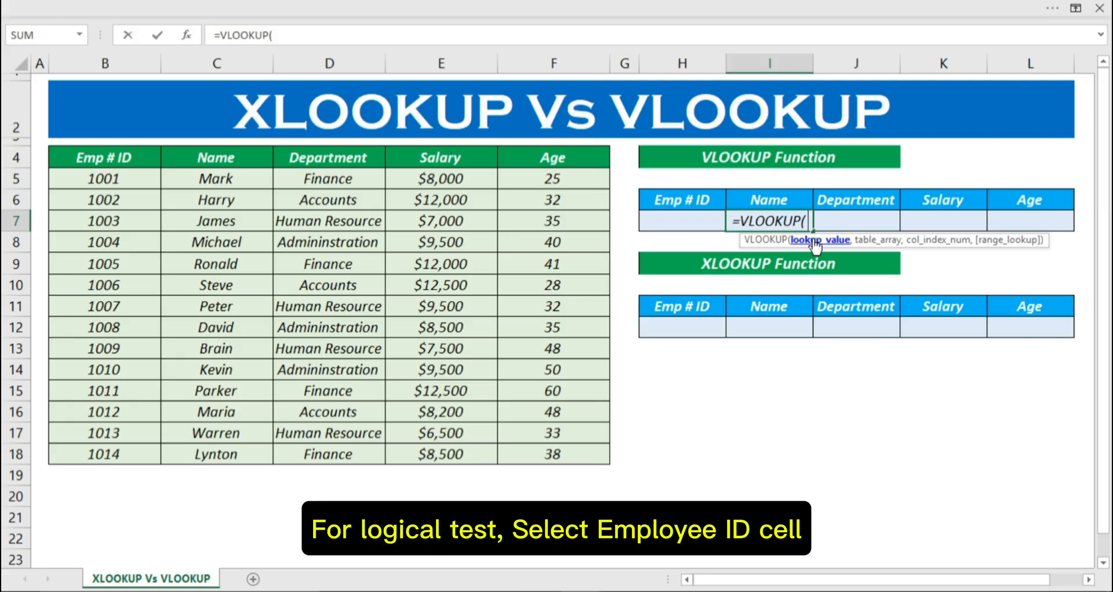
pyautogui.click(696, 219)
pyautogui.write(',')
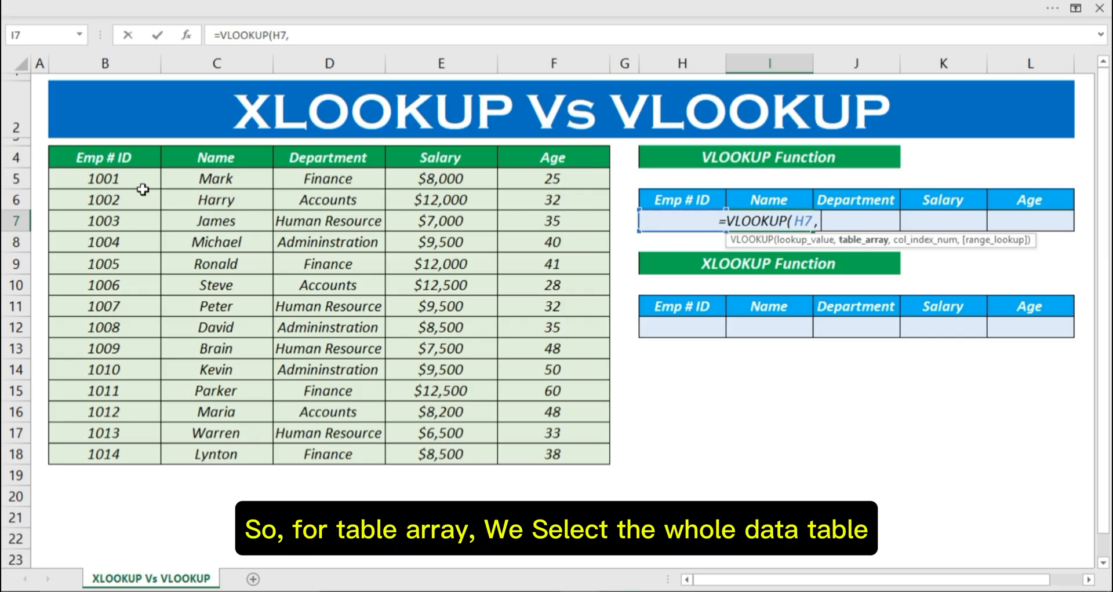
# Step: Add the employee data range B5:F18 as the formula's table array
pyautogui.moveTo(122, 181); pyautogui.dragTo(340, 374)
pyautogui.hotkey('shift', 'Right')
pyautogui.hotkey('shift', 'Right')
pyautogui.hotkey('shift', 'Right')
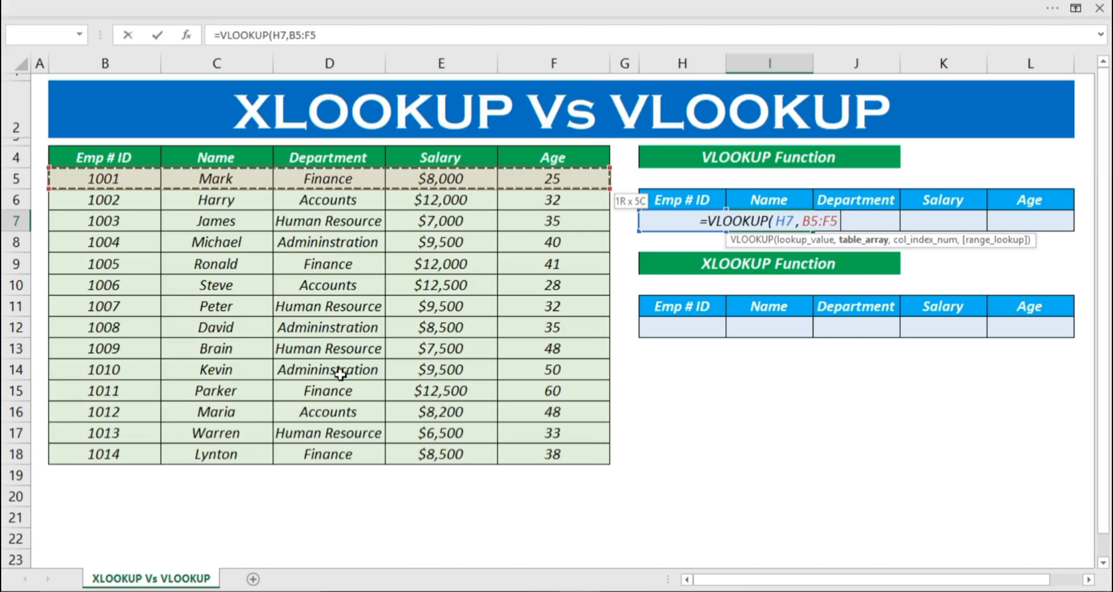
pyautogui.hotkey('ctrl', 'shift', 'Down')
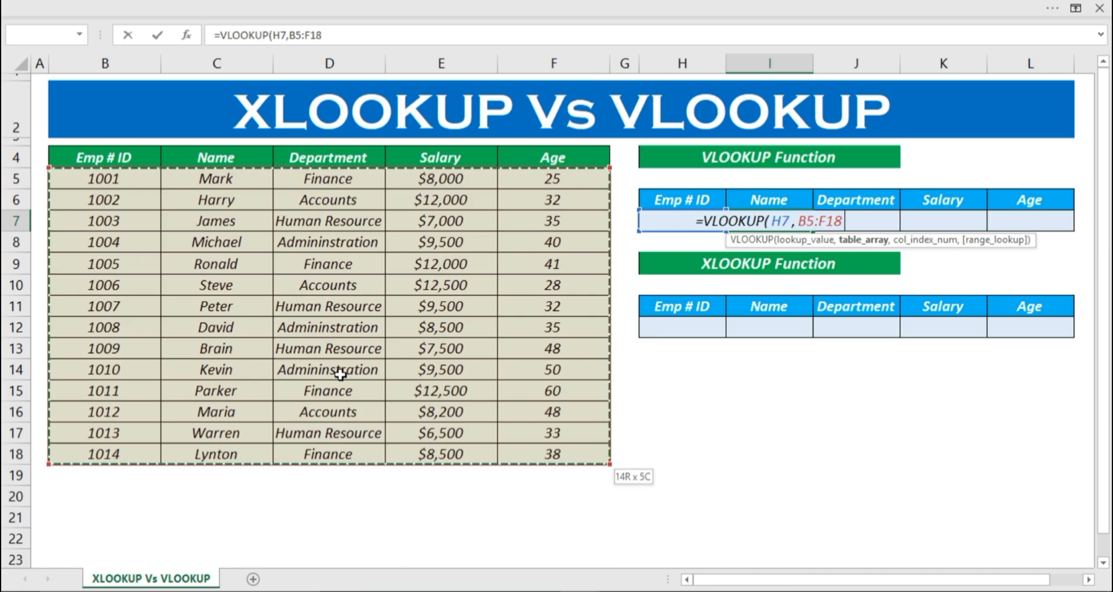
pyautogui.write(',')
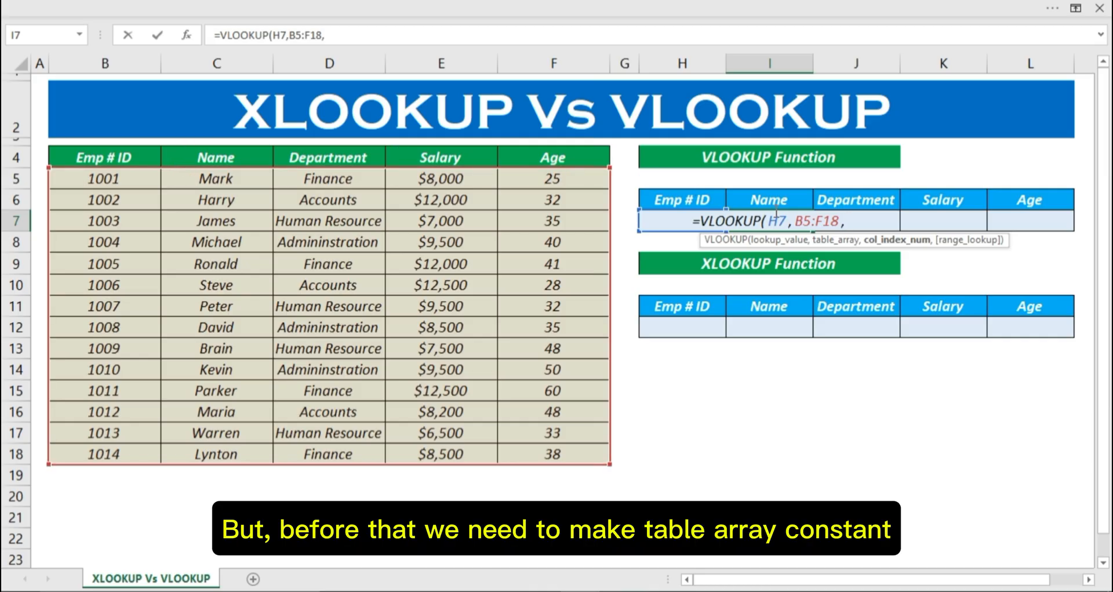
# Step: Make the formula's table array and lookup value absolute, as $B$5:$F$18 and $H$7
pyautogui.moveTo(799, 221); pyautogui.dragTo(836, 221)
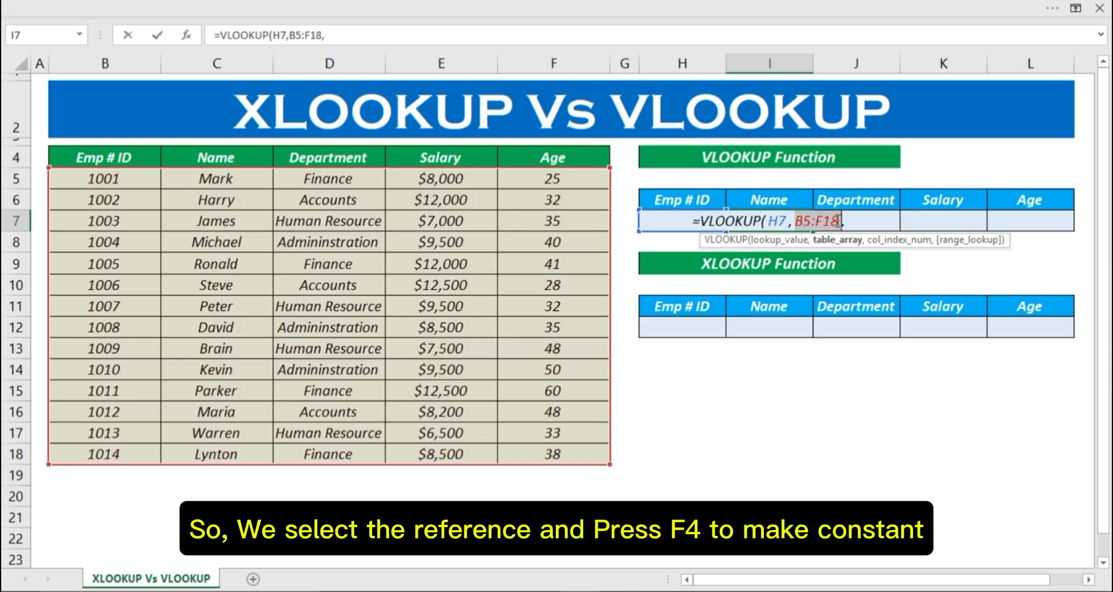
pyautogui.press('F4')
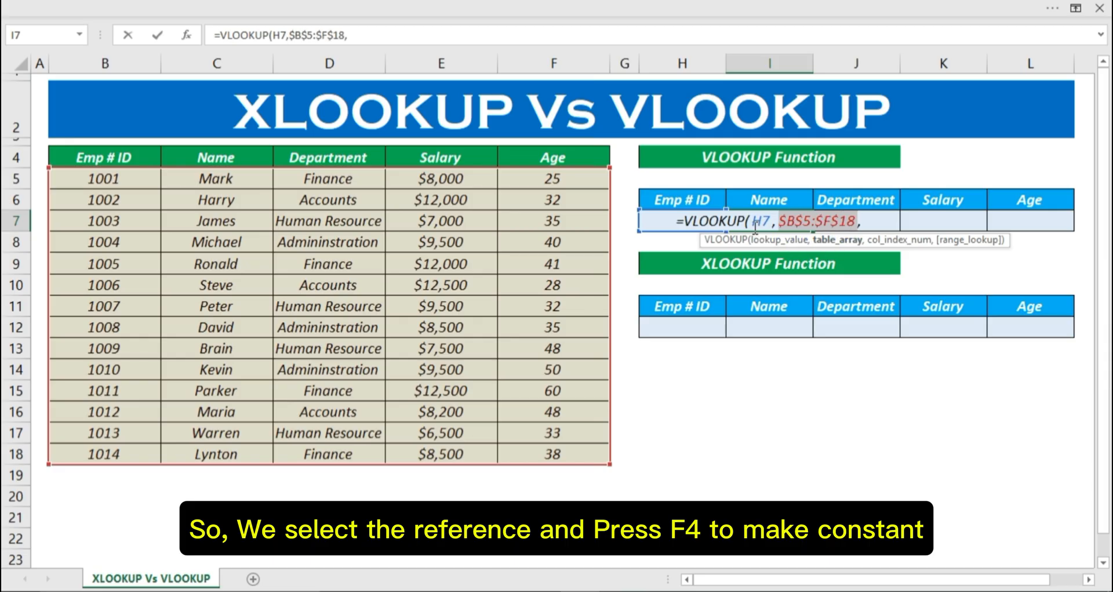
pyautogui.moveTo(753, 221); pyautogui.dragTo(771, 221)
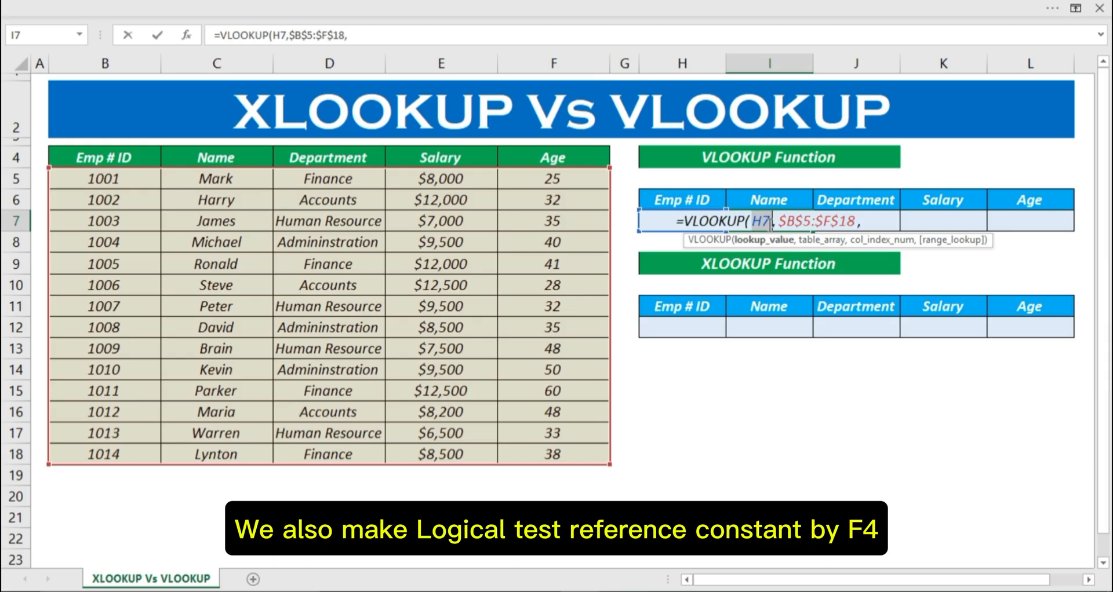
pyautogui.press('F4')
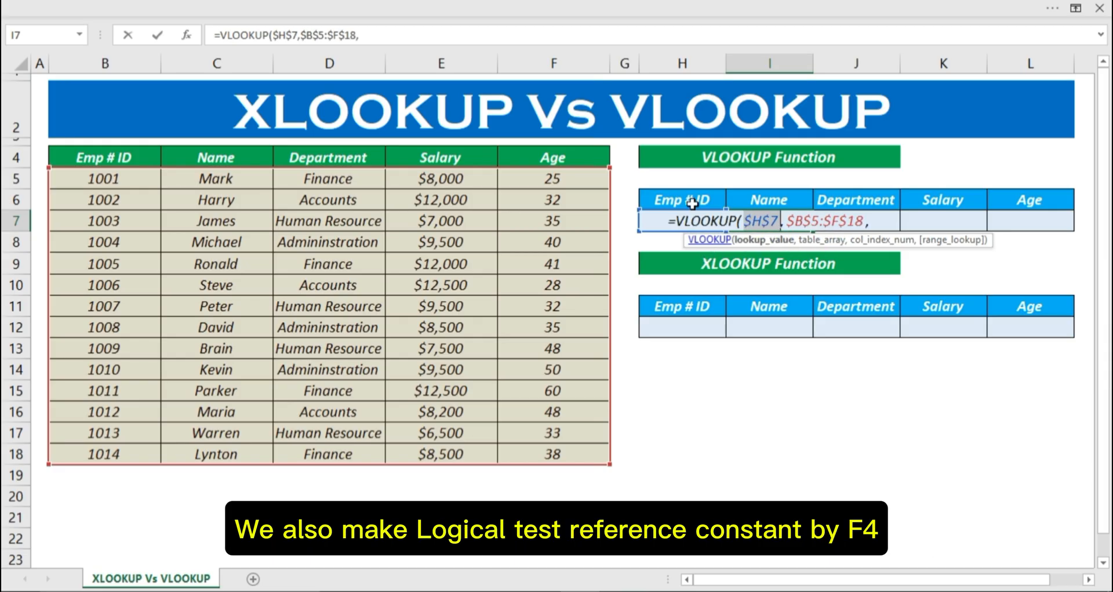
pyautogui.click(877, 217)
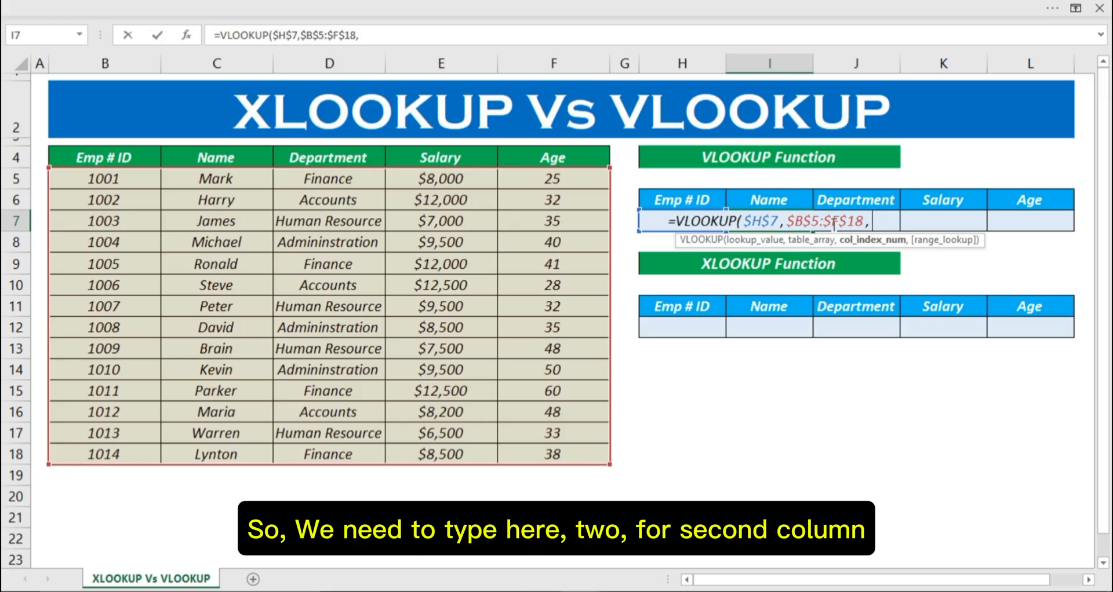
# Step: Complete the VLOOKUP formula in I7 with column index 2 and range lookup 0
pyautogui.write('2')
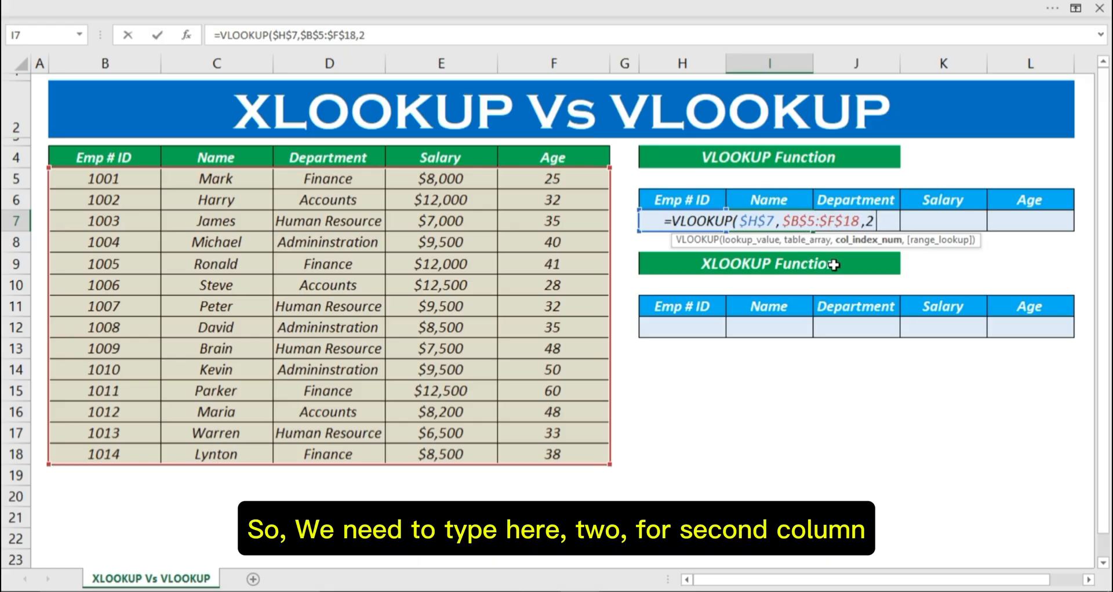
pyautogui.write(',0)')
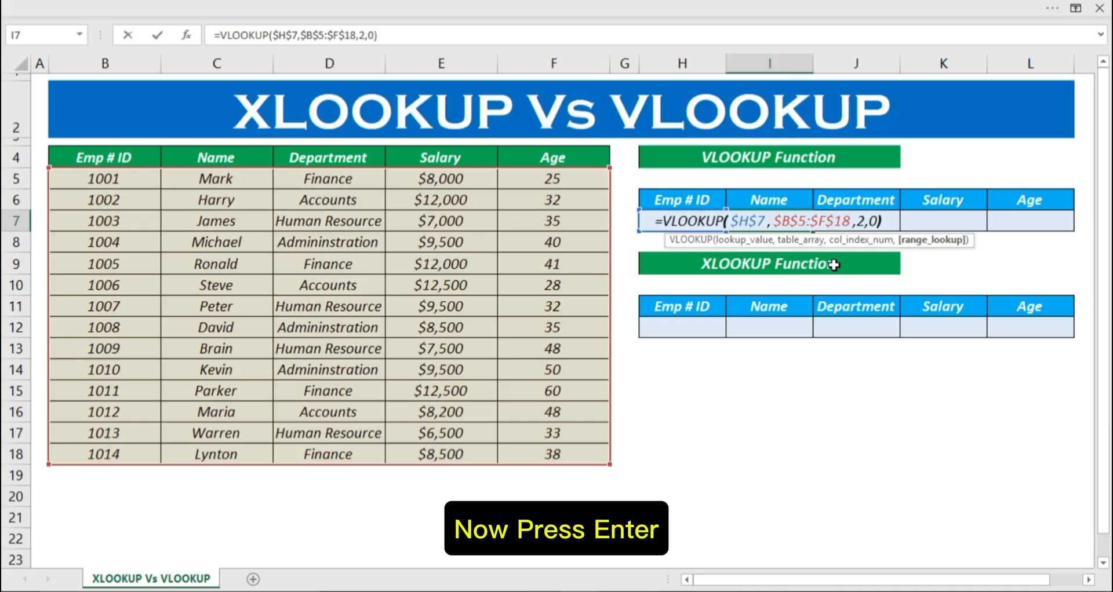
pyautogui.press('Return')
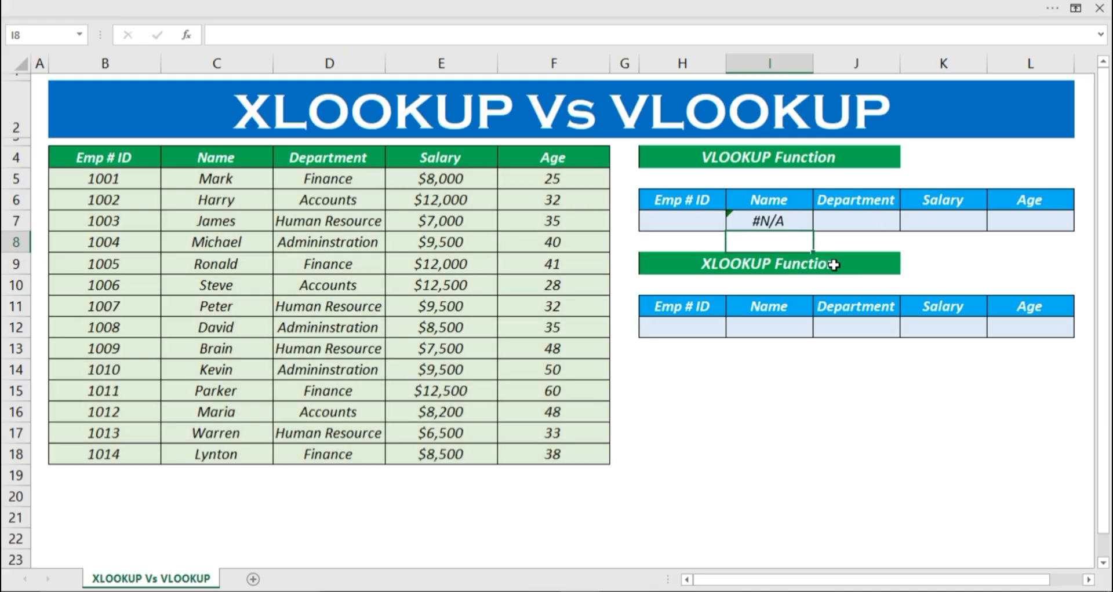
# Step: Test the Name formula by entering the employee ID listed in B5 into the VLOOKUP table's Emp # ID cell H7
pyautogui.click(791, 217)
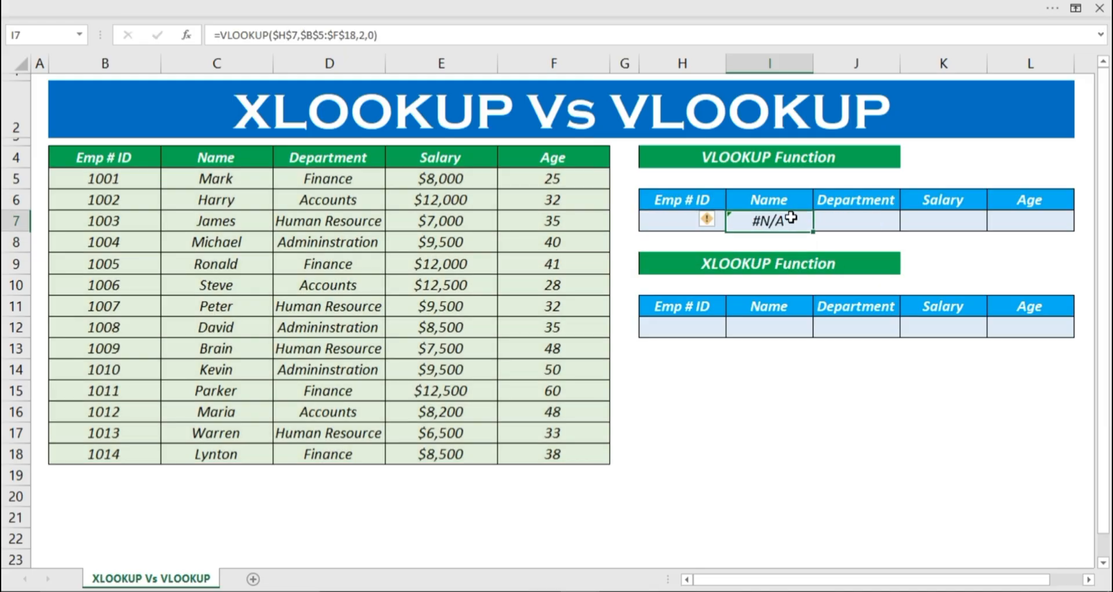
pyautogui.click(645, 220)
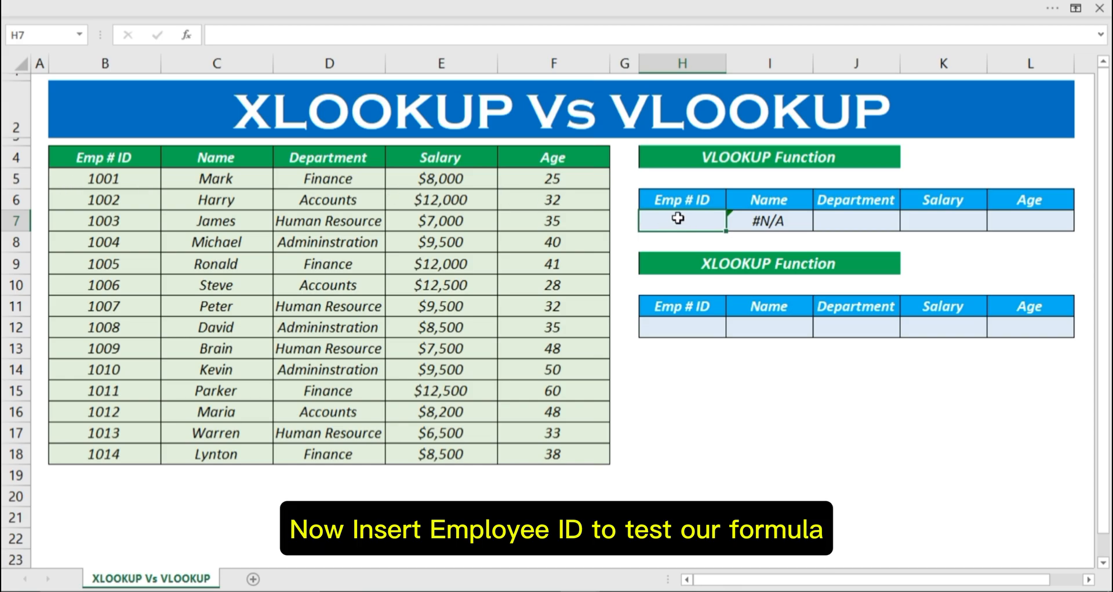
pyautogui.write('1001')
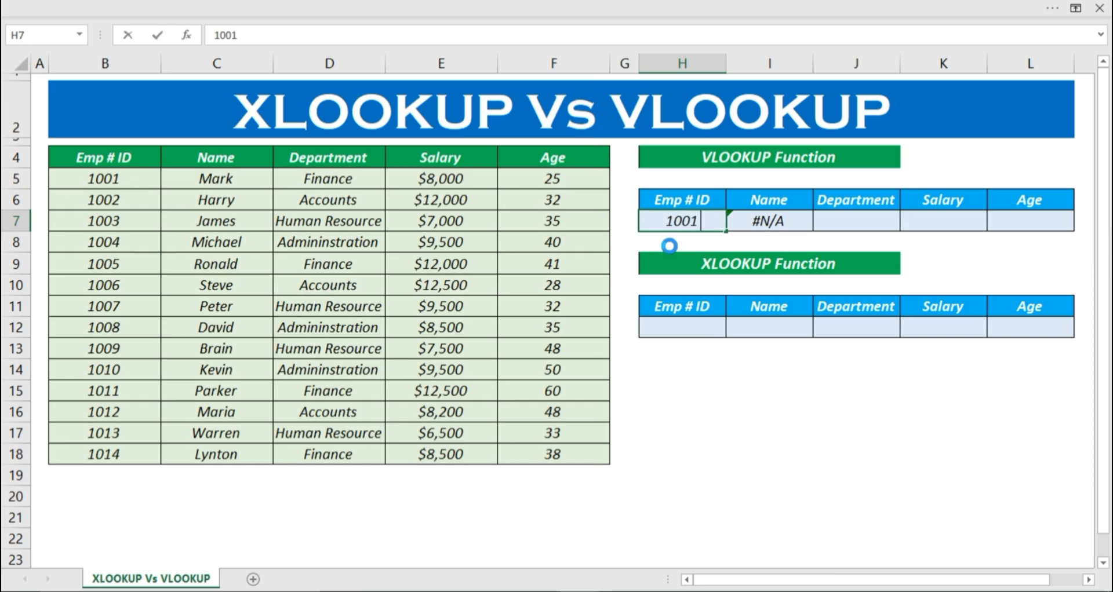
pyautogui.press('Return')
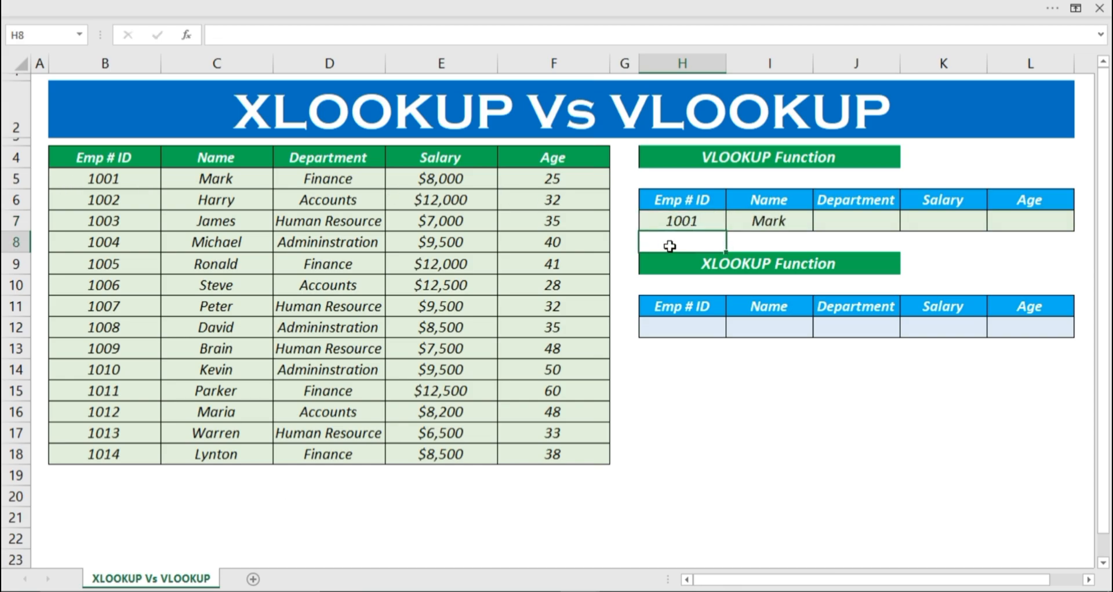
pyautogui.click(743, 224)
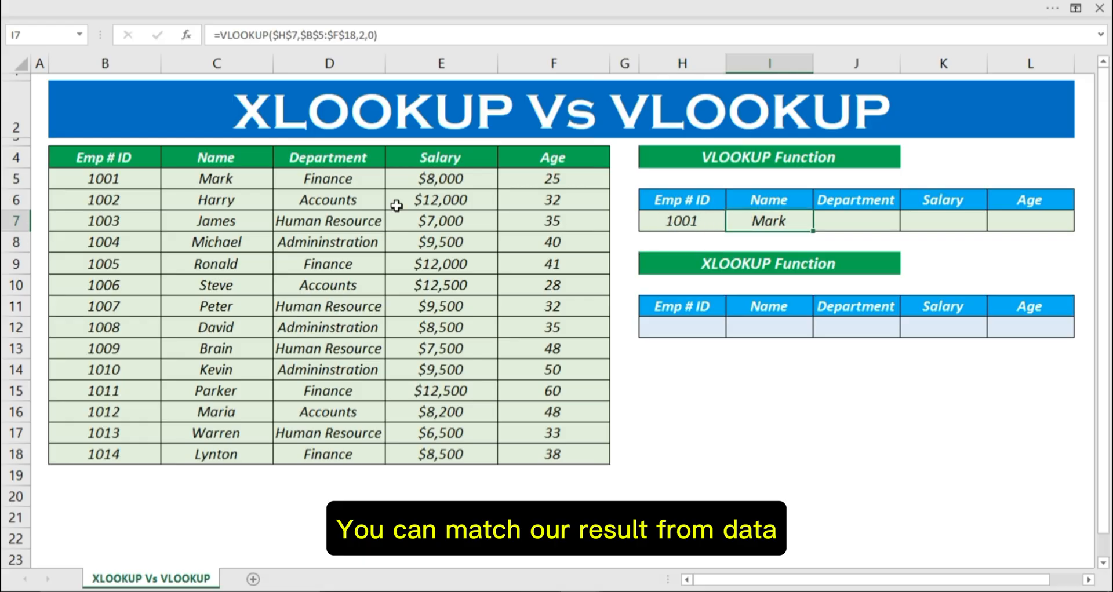
# Step: Fill the VLOOKUP formula from I7 across the Department, Salary and Age cells J7:L7
pyautogui.click(688, 219)
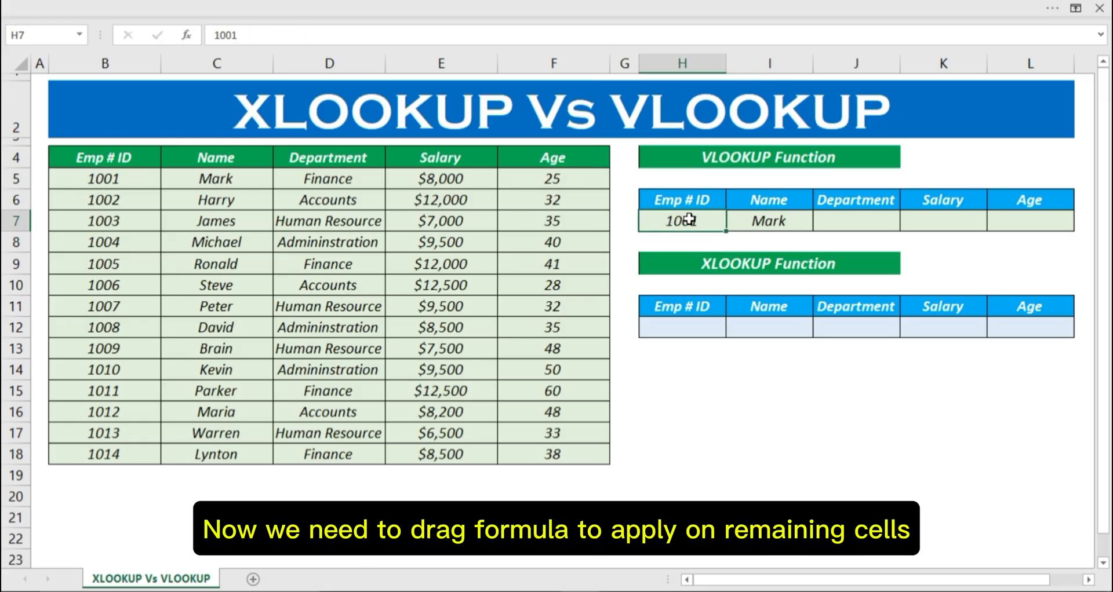
pyautogui.click(775, 221)
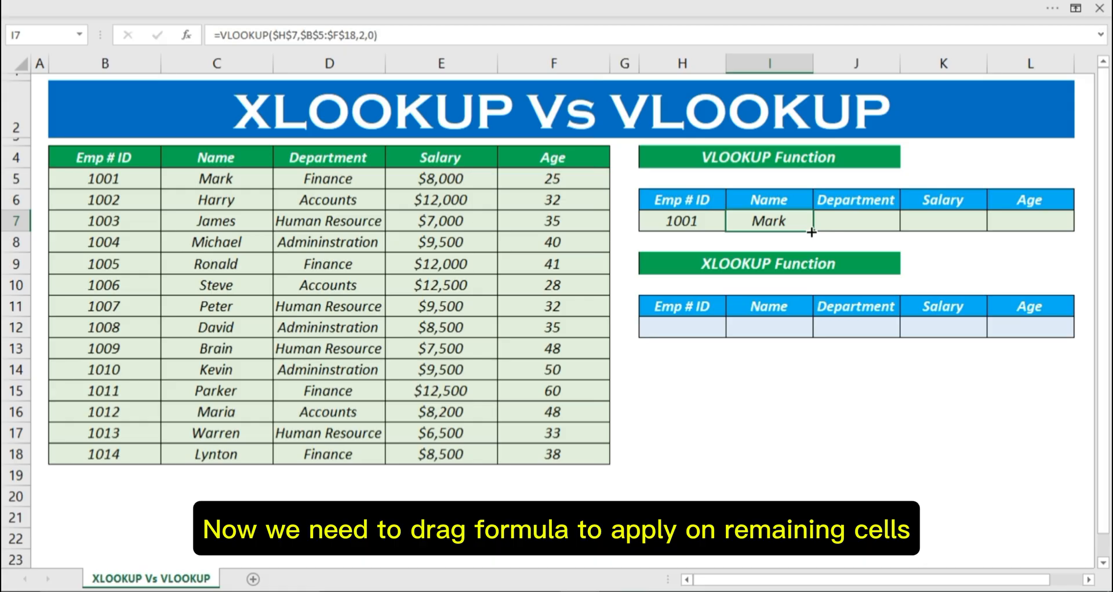
pyautogui.moveTo(817, 231); pyautogui.dragTo(1035, 235)
# Step: Set the column index of the VLOOKUP formula in the Department cell J7 to 3
pyautogui.click(849, 217)
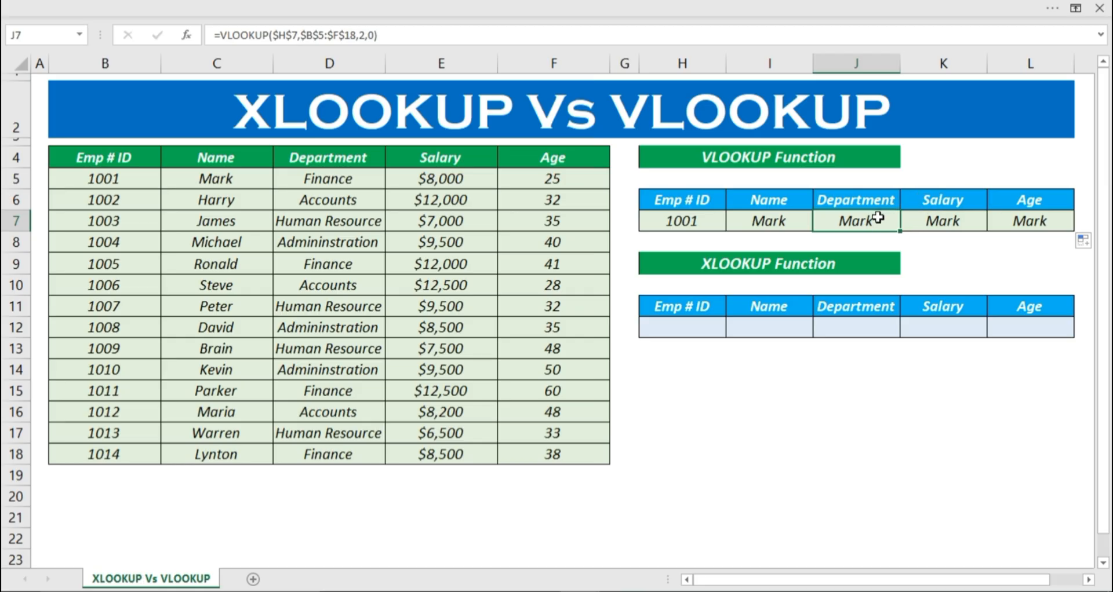
pyautogui.doubleClick(877, 218)
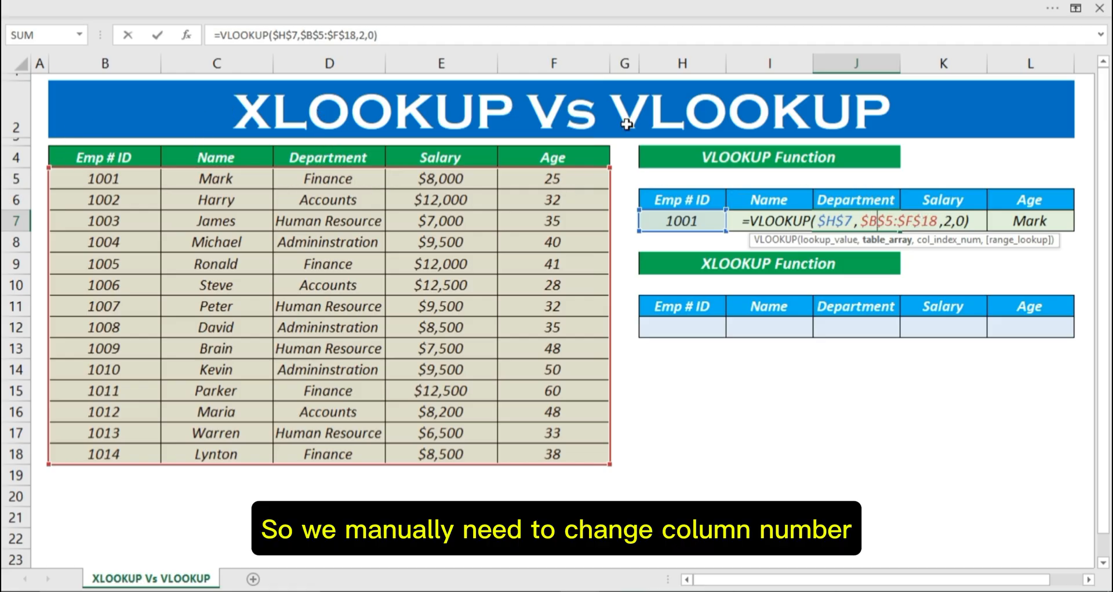
pyautogui.doubleClick(948, 221)
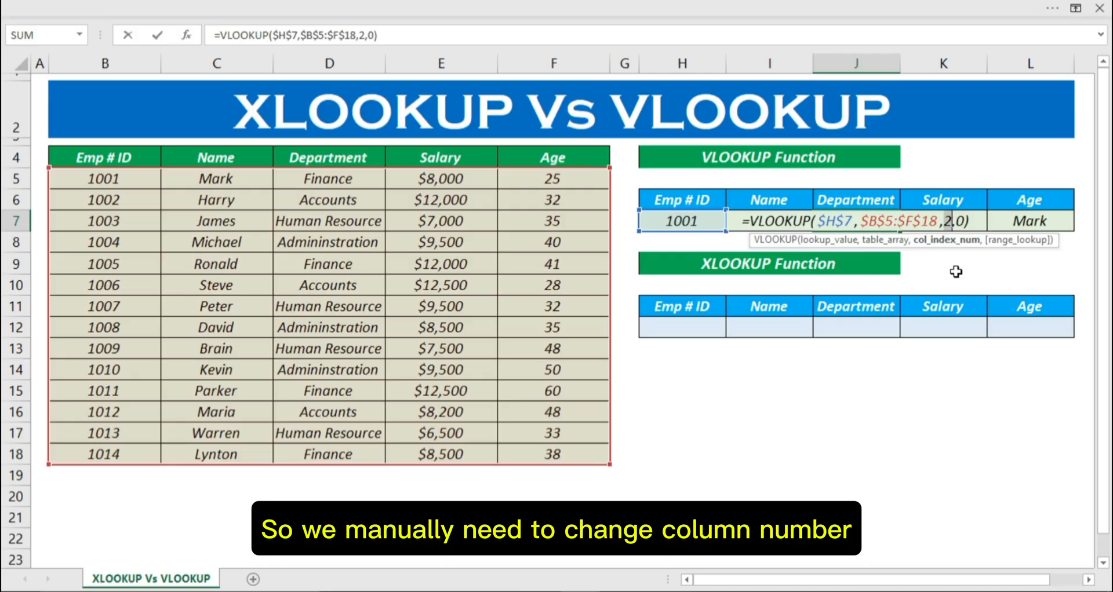
pyautogui.write('3')
pyautogui.press('Tab')
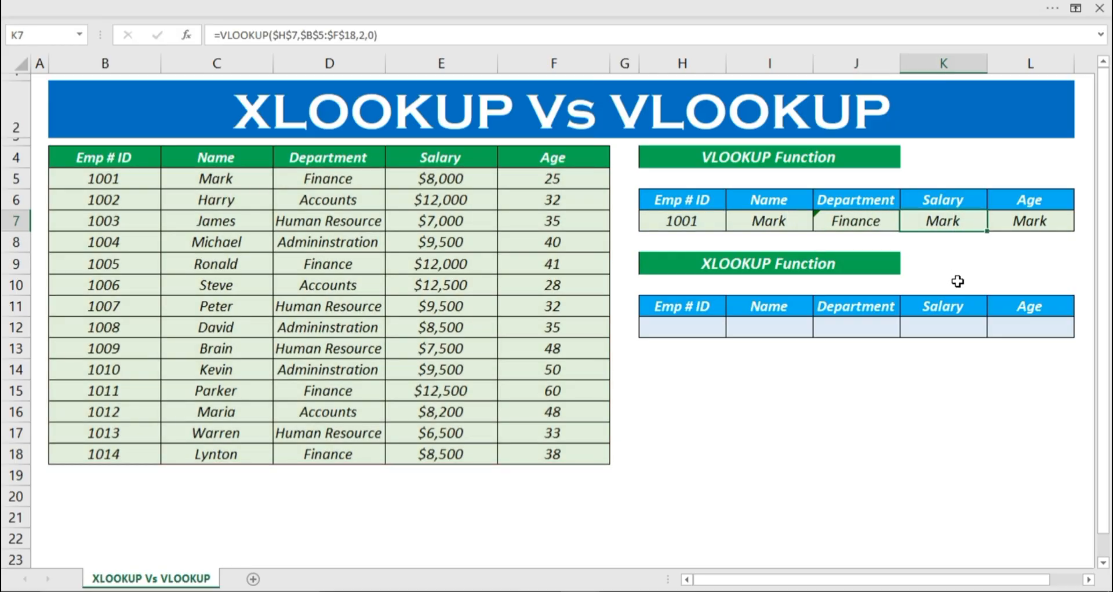
# Step: Set the column index of the VLOOKUP formula in the Salary cell K7 to 4
pyautogui.doubleClick(944, 221)
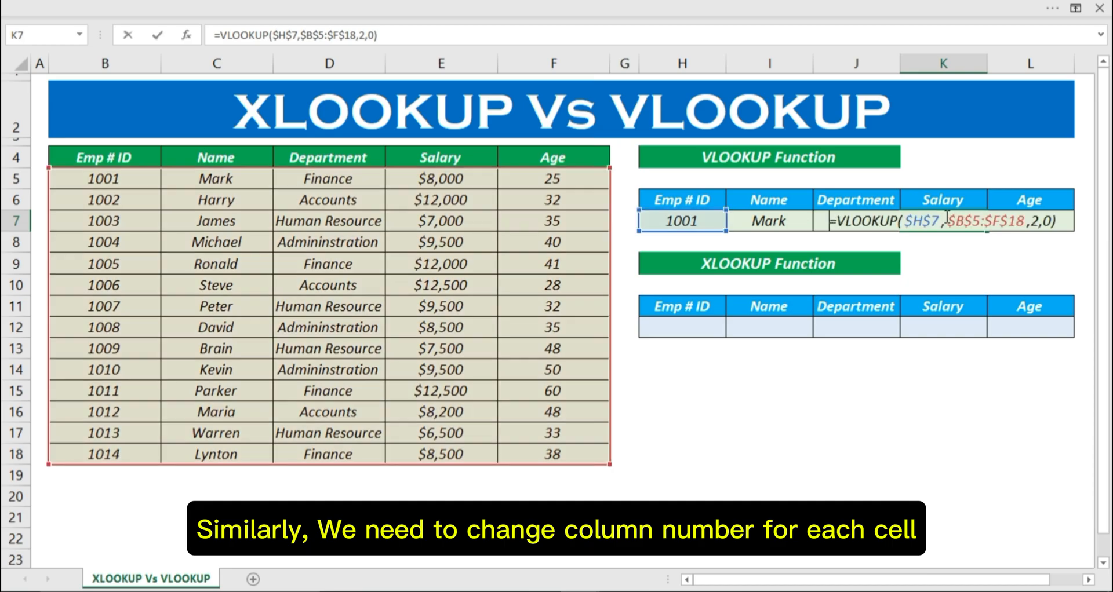
pyautogui.click(1037, 221)
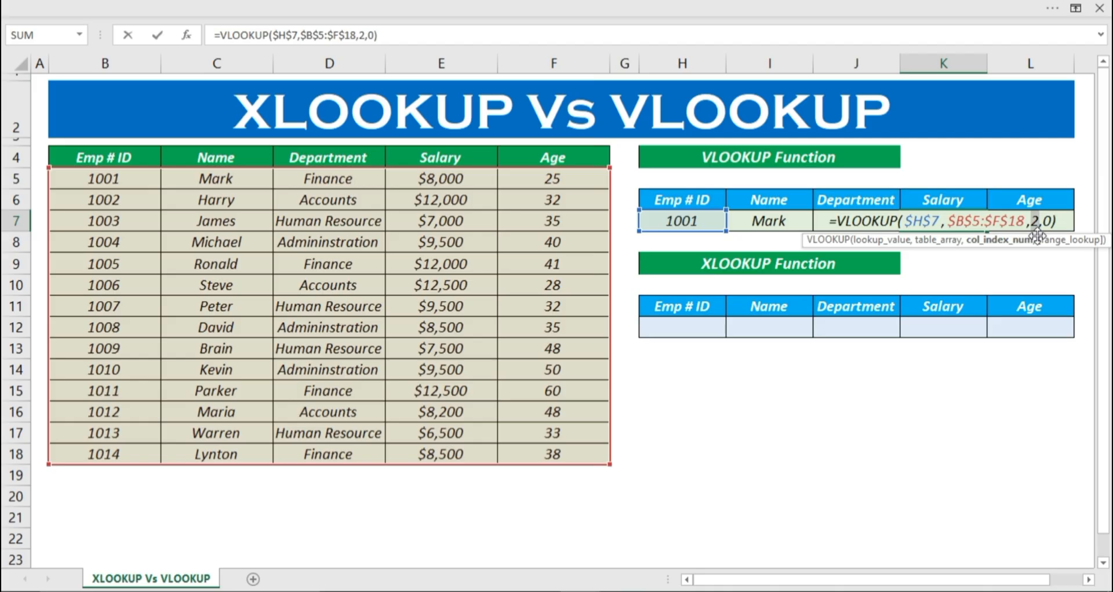
pyautogui.write('4')
pyautogui.press('Return')
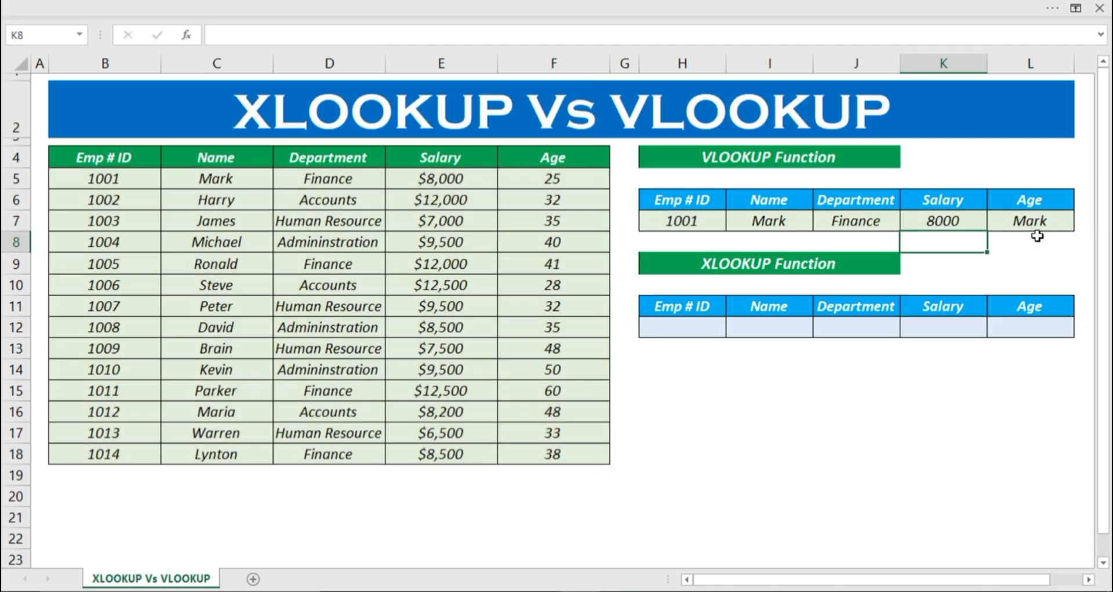
# Step: Set the column index of the VLOOKUP formula in the Age cell L7 to 5
pyautogui.click(1041, 222)
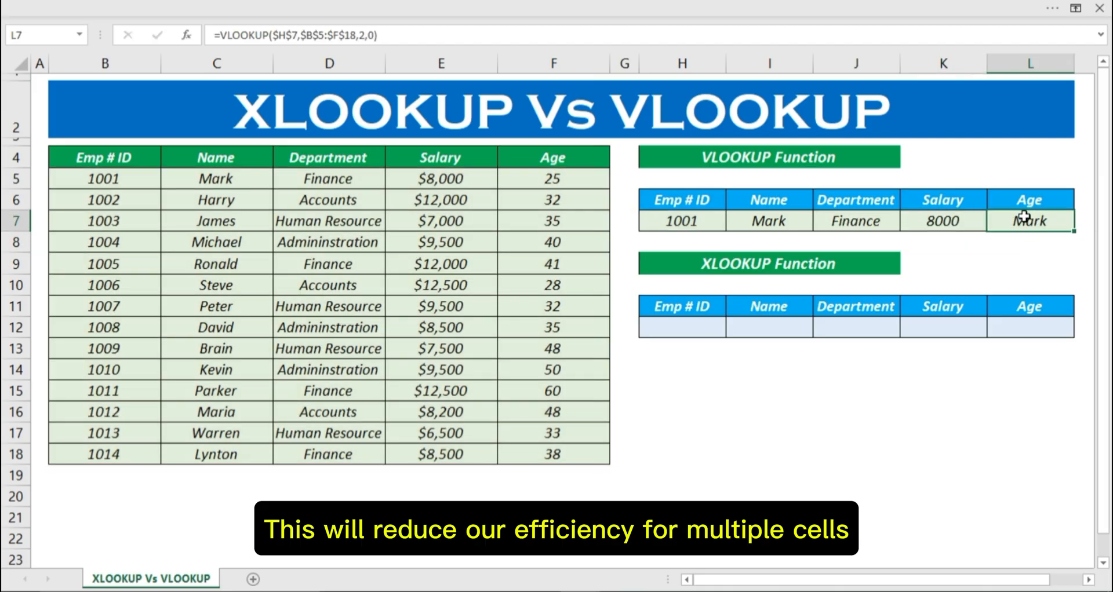
pyautogui.click(363, 36)
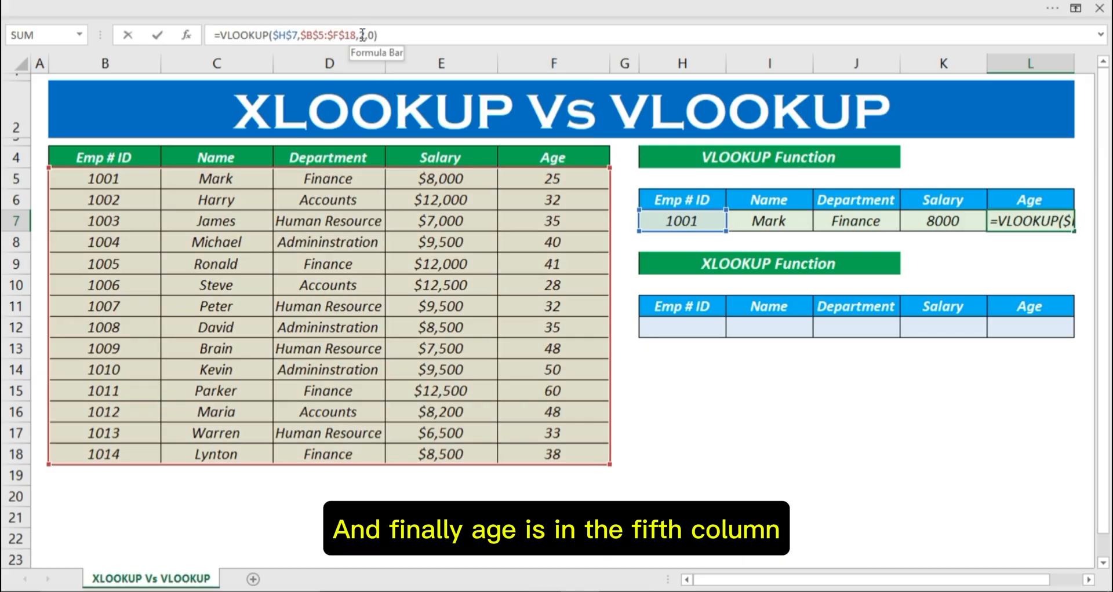
pyautogui.moveTo(356, 36); pyautogui.dragTo(364, 36)
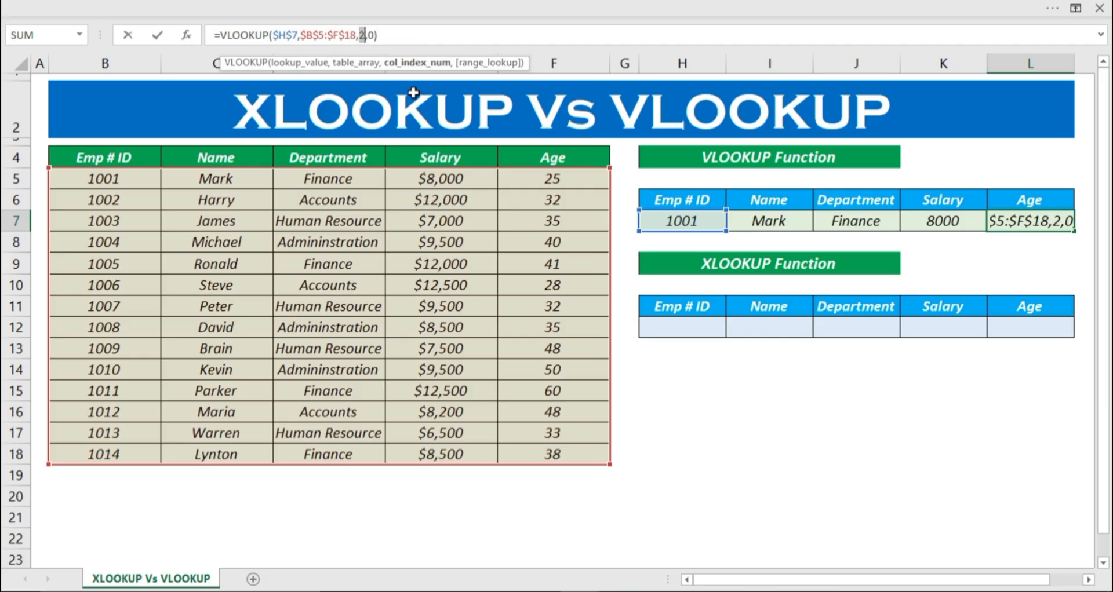
pyautogui.write('5')
pyautogui.press('Return')
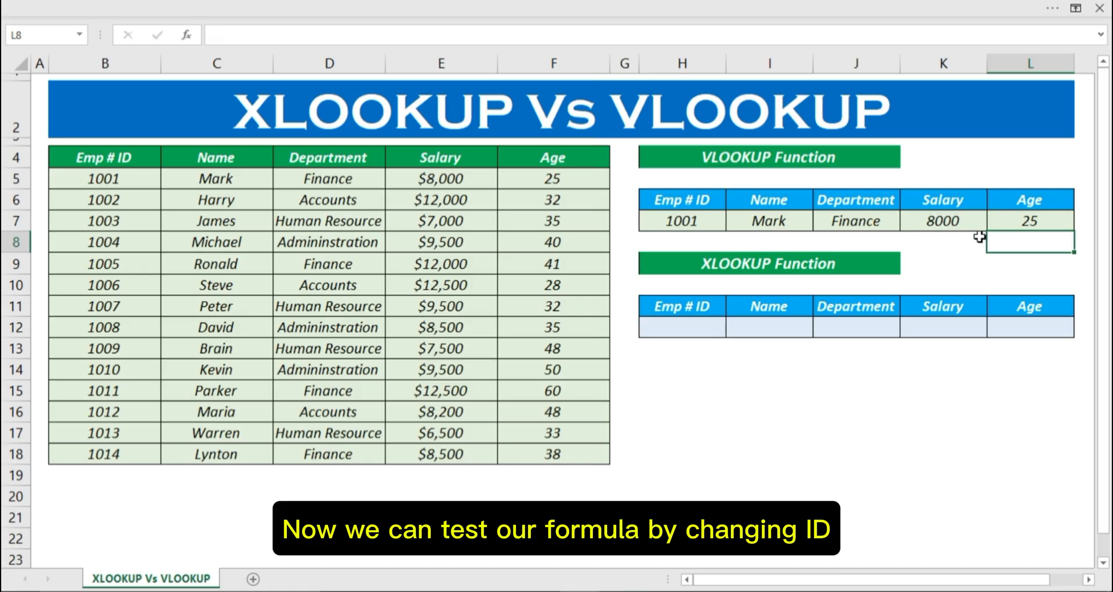
# Step: Test the VLOOKUP row by entering the employee IDs listed in B6 and B11 one after the other in H7
pyautogui.click(660, 223)
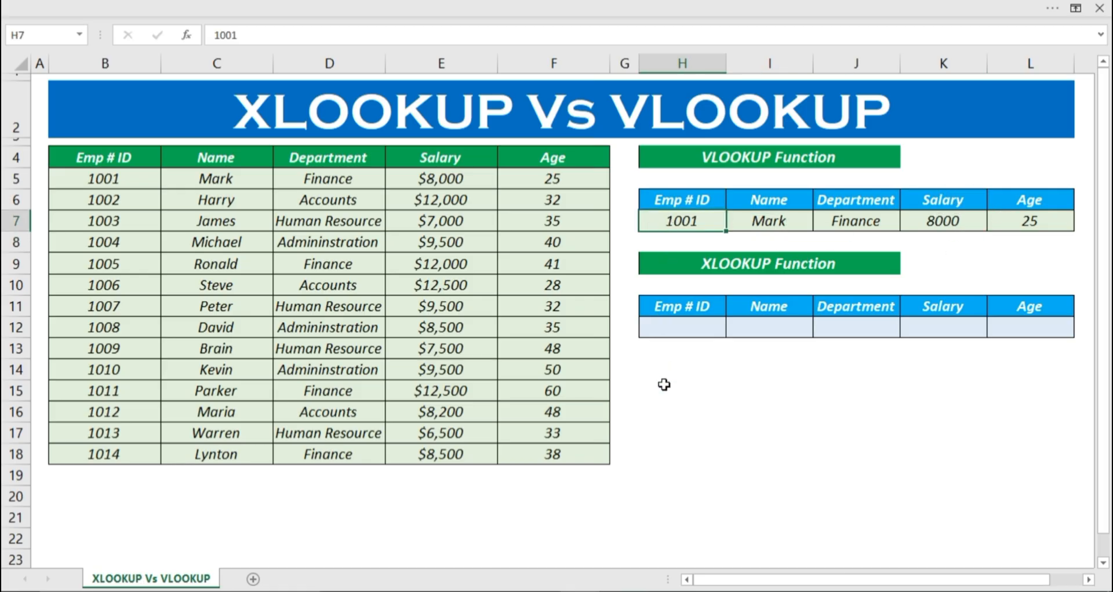
pyautogui.write('1002')
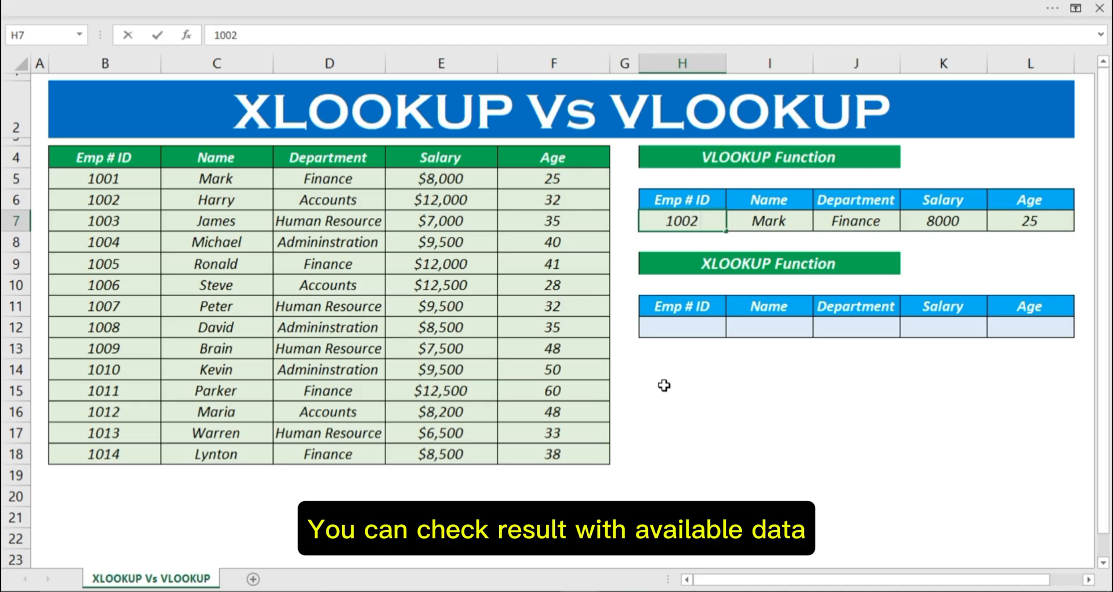
pyautogui.press('Return')
pyautogui.press('Up')
pyautogui.write('1')
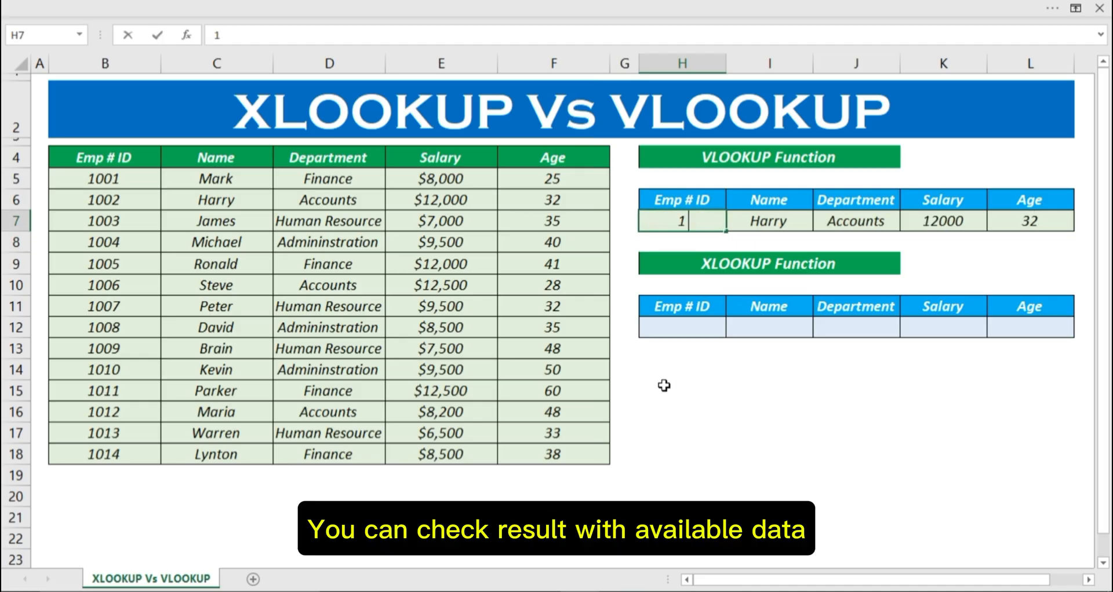
pyautogui.write('007')
pyautogui.press('Return')
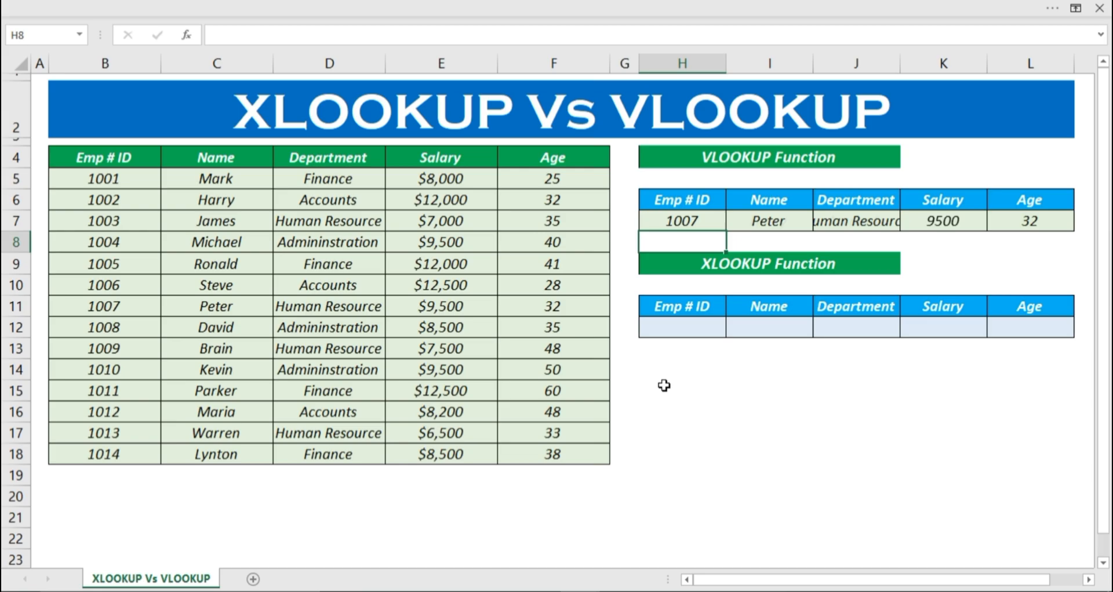
# Step: Enter the last employee ID of the data table, listed in B18, in H7 and compare it with its source row
pyautogui.click(665, 223)
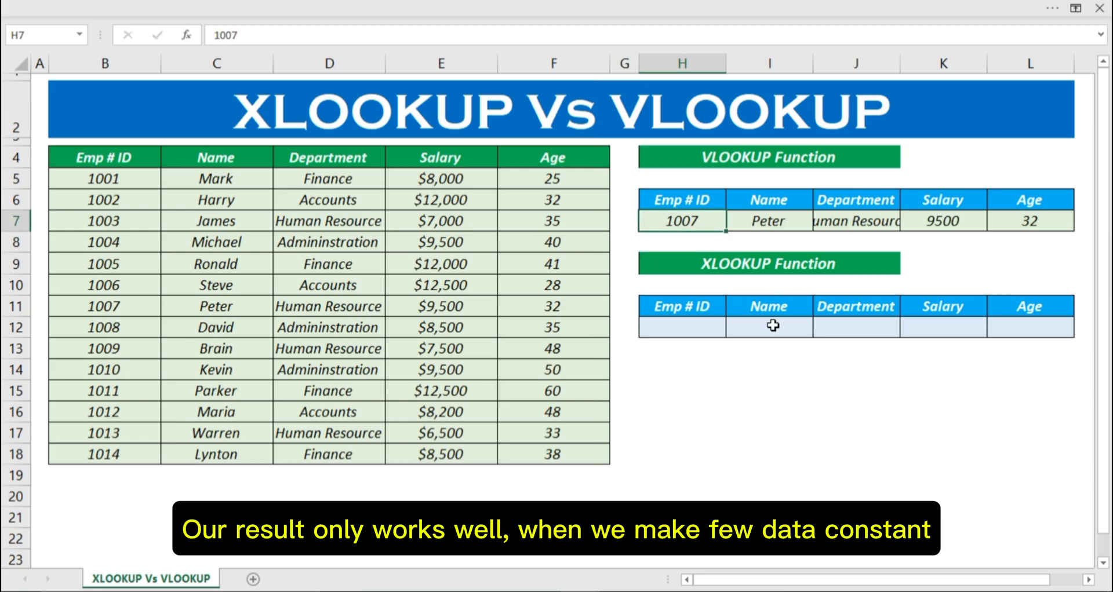
pyautogui.write('1014')
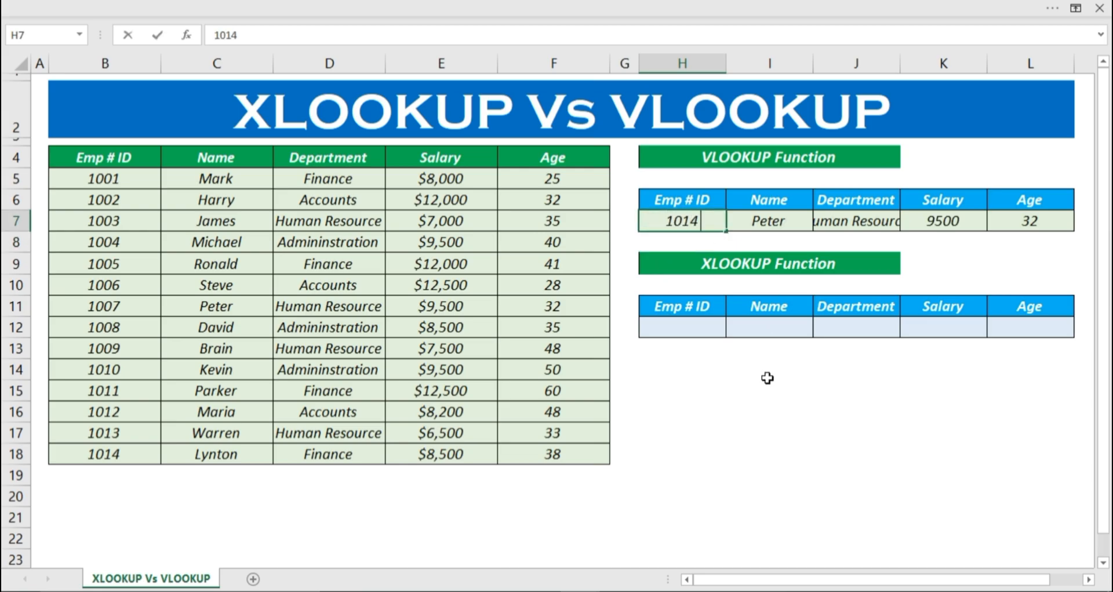
pyautogui.press('Return')
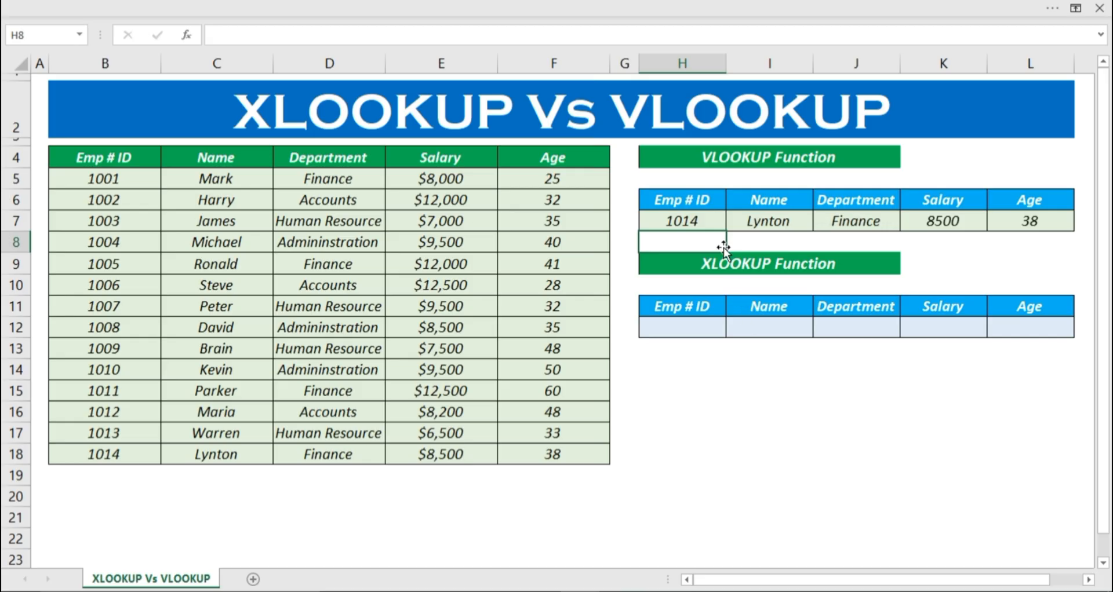
pyautogui.click(111, 458)
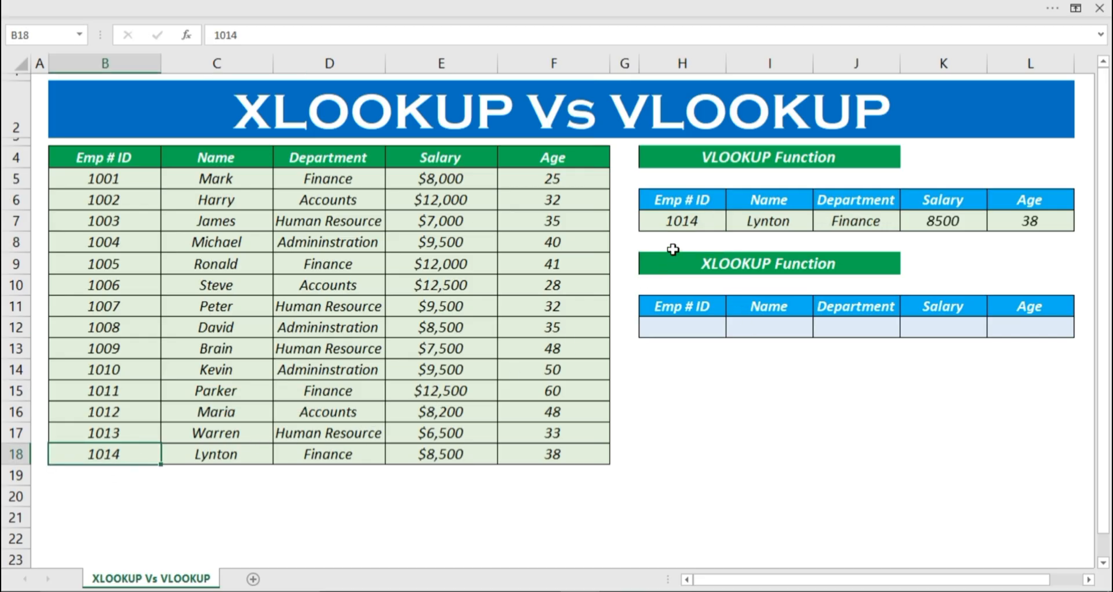
# Step: Apply the comma number style to the Salary result in K7
pyautogui.click(942, 219)
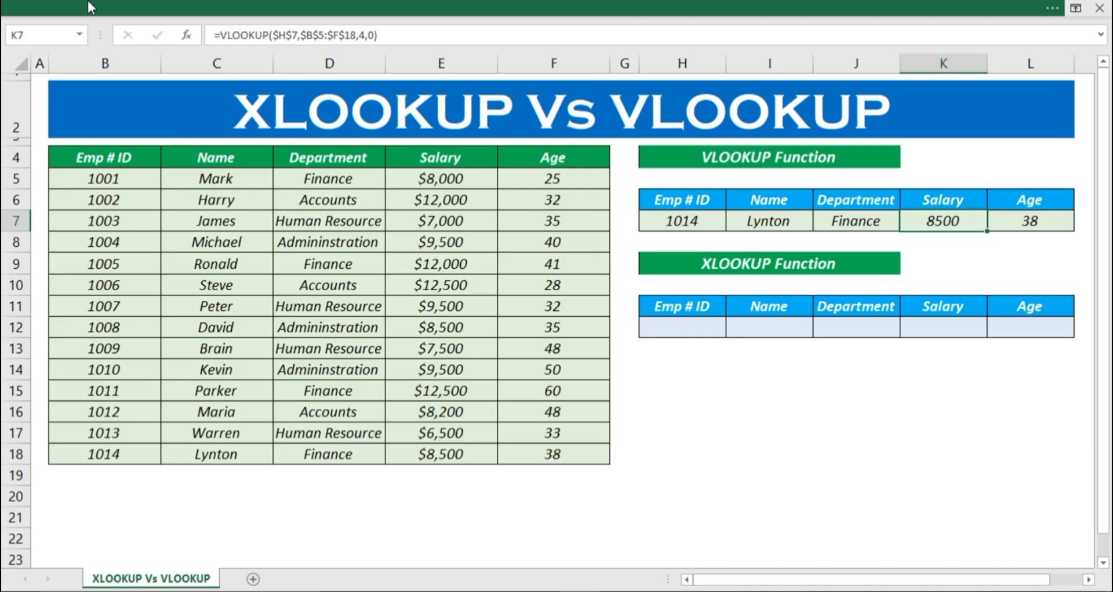
pyautogui.click(87, 5)
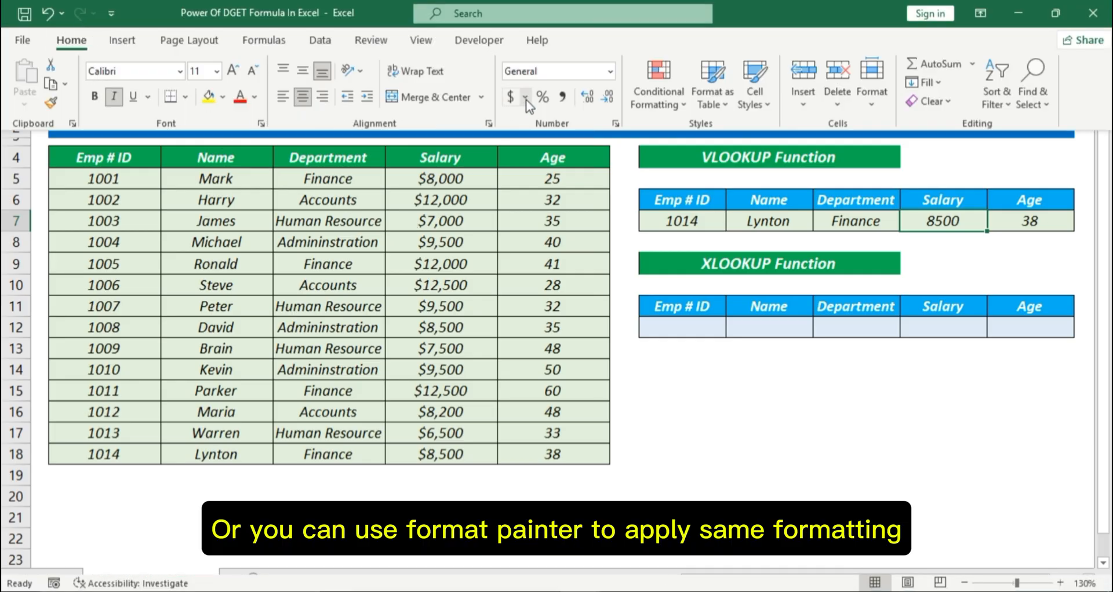
pyautogui.click(561, 99)
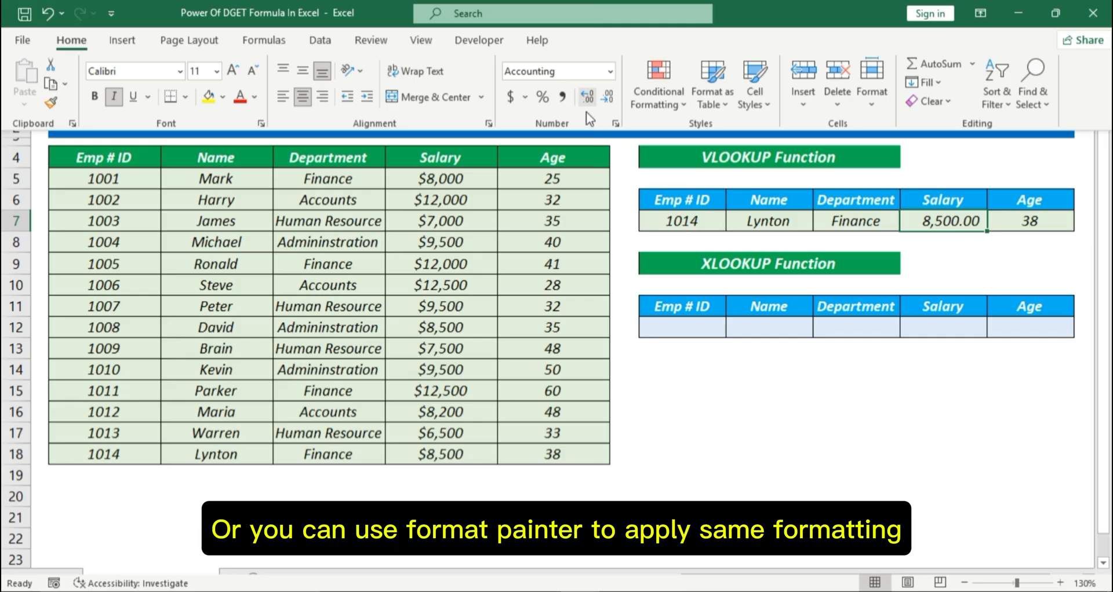
# Step: Copy the currency formatting of salary cell E5 onto the Salary result K7 with Format Painter
pyautogui.click(457, 173)
pyautogui.click(455, 184)
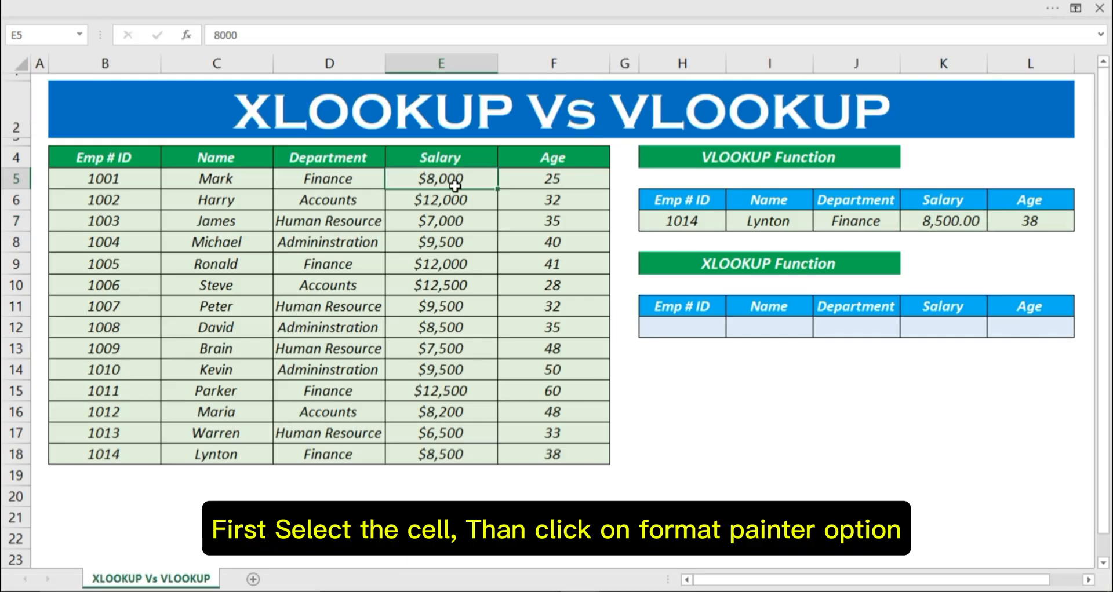
pyautogui.click(103, 2)
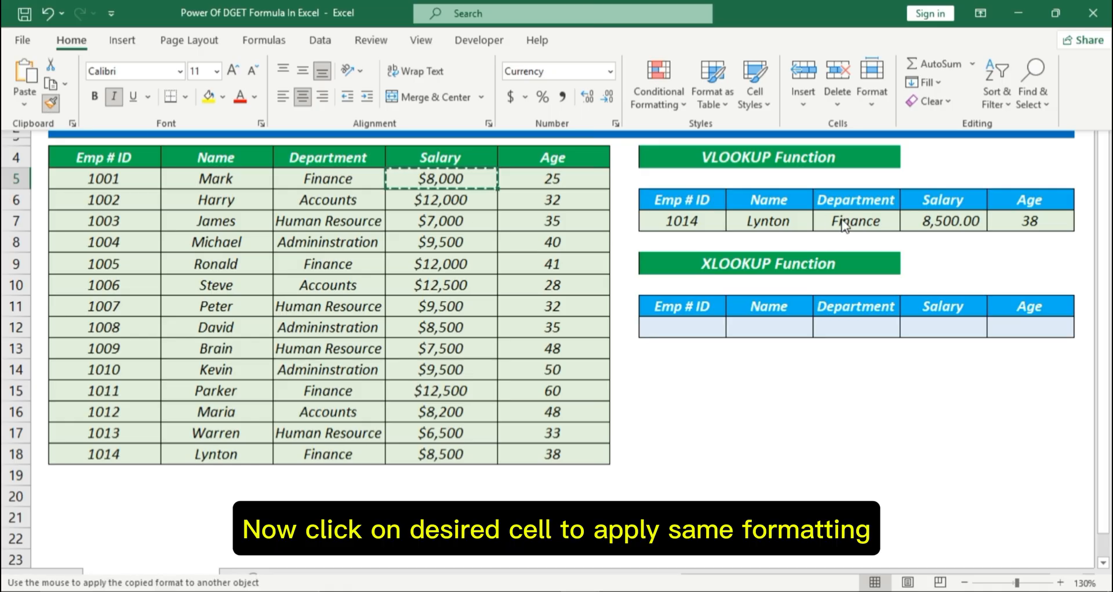
pyautogui.click(941, 221)
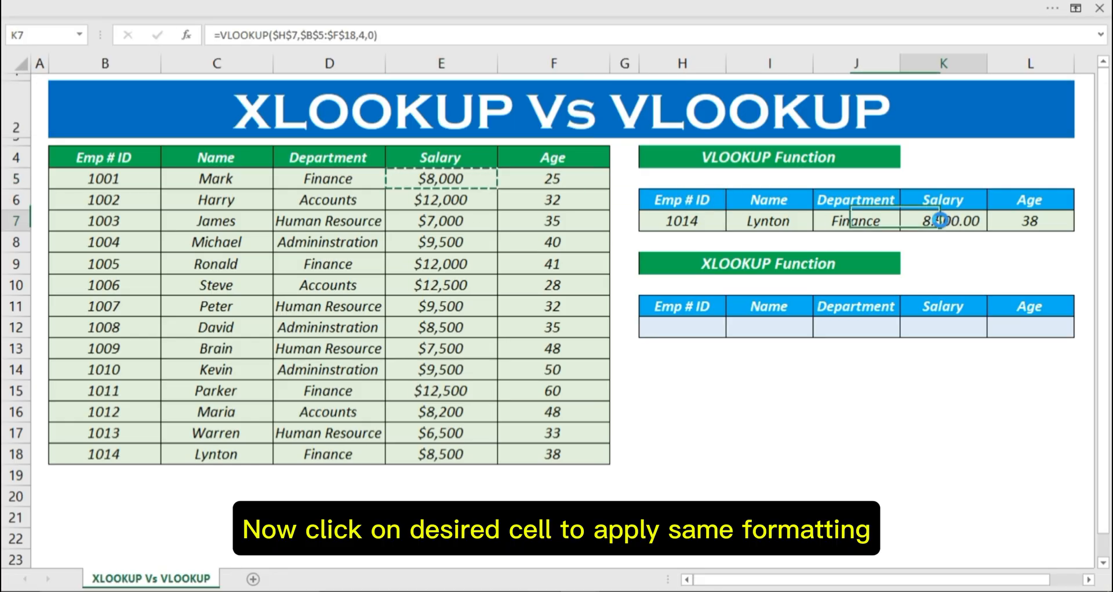
pyautogui.click(958, 249)
pyautogui.click(663, 221)
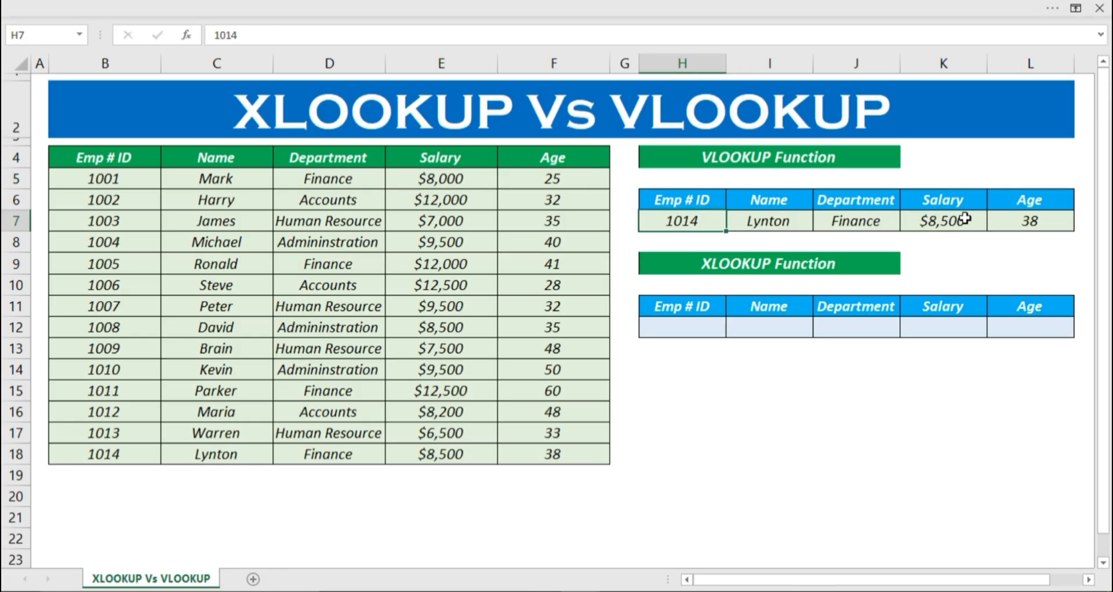
pyautogui.click(887, 218)
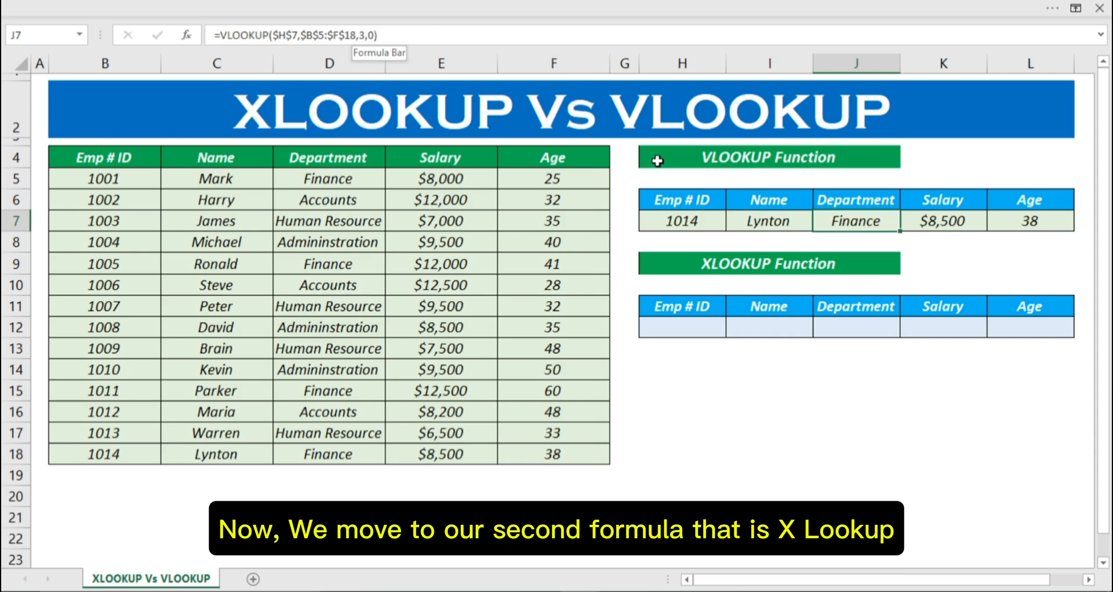
pyautogui.click(808, 411)
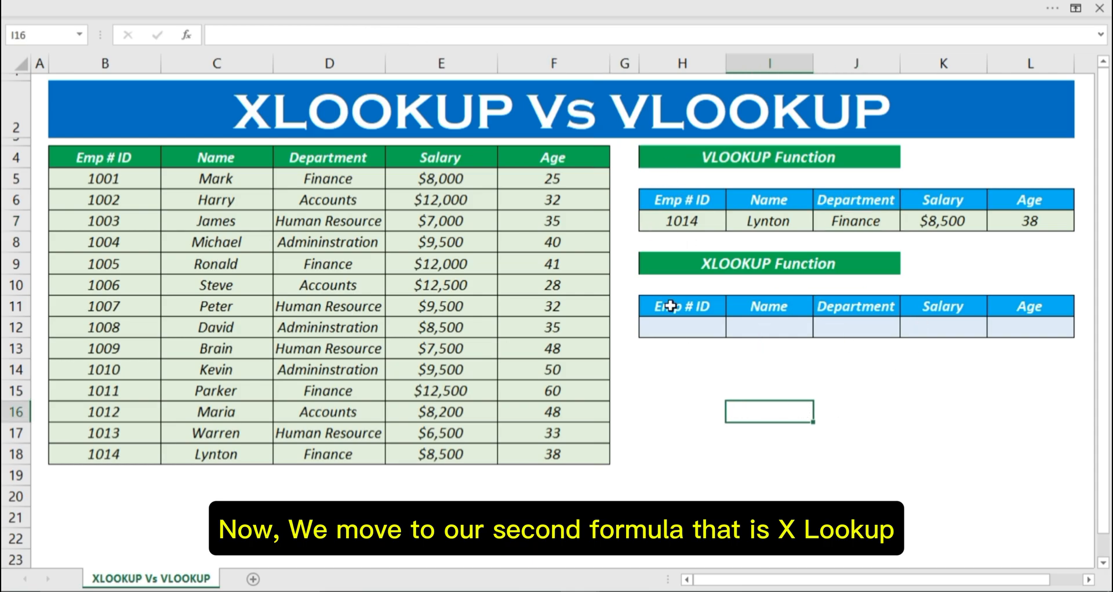
# Step: Start an XLOOKUP formula in Name cell I12 with the absolute reference $H$12 as its lookup value
pyautogui.click(773, 324)
pyautogui.write('=')
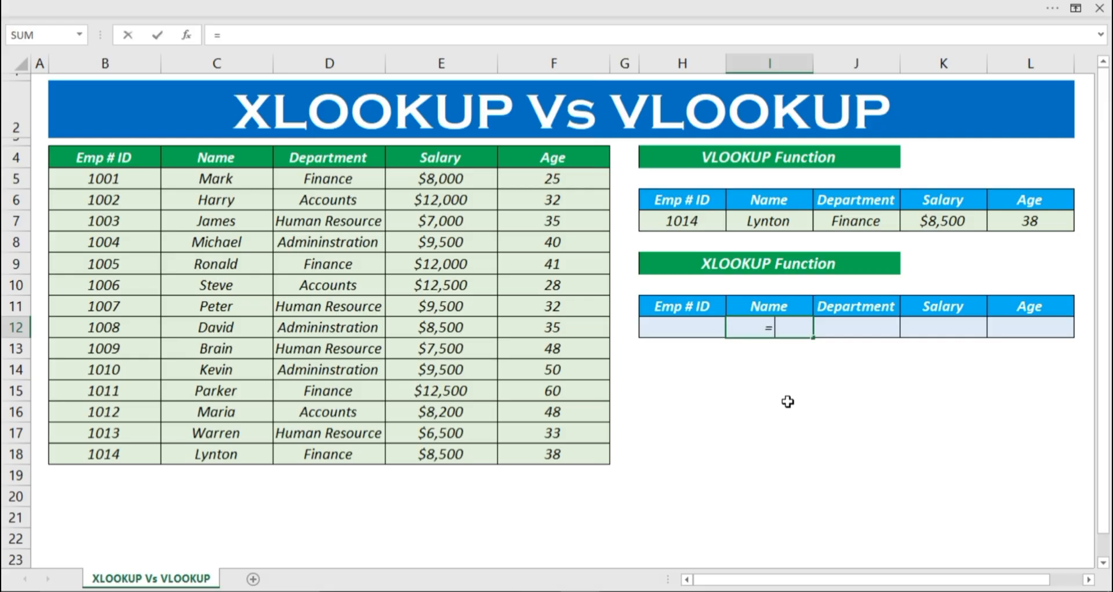
pyautogui.write('XLOOKUP')
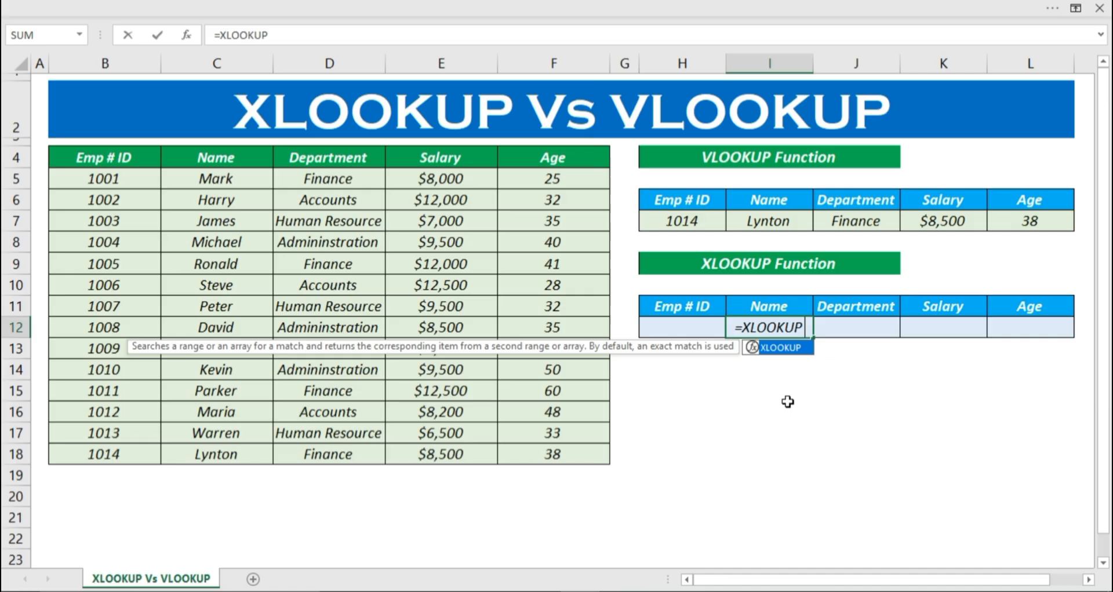
pyautogui.write('(')
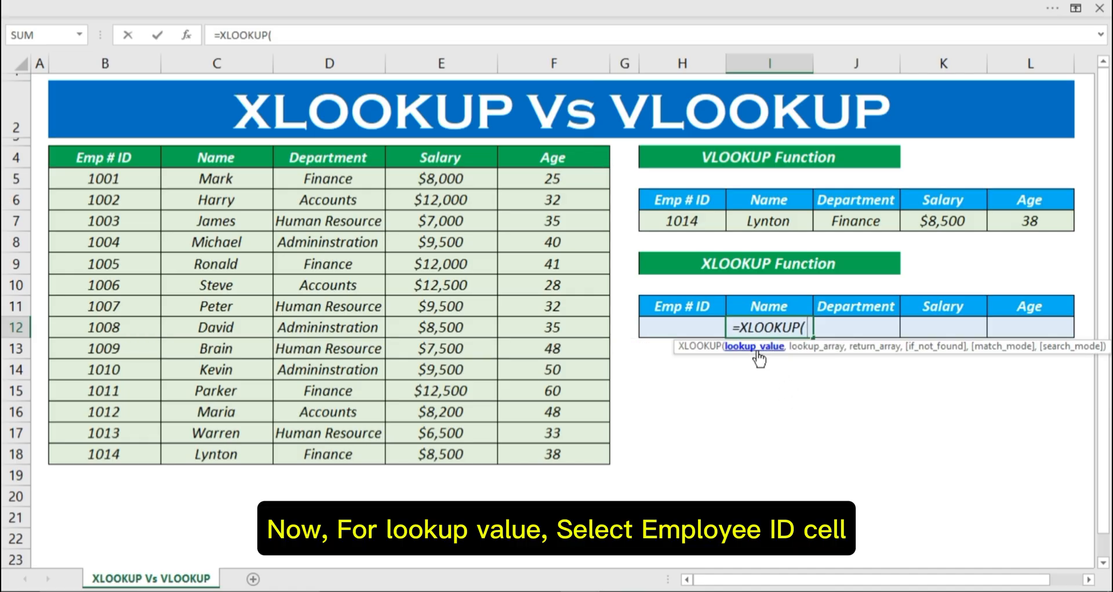
pyautogui.click(697, 325)
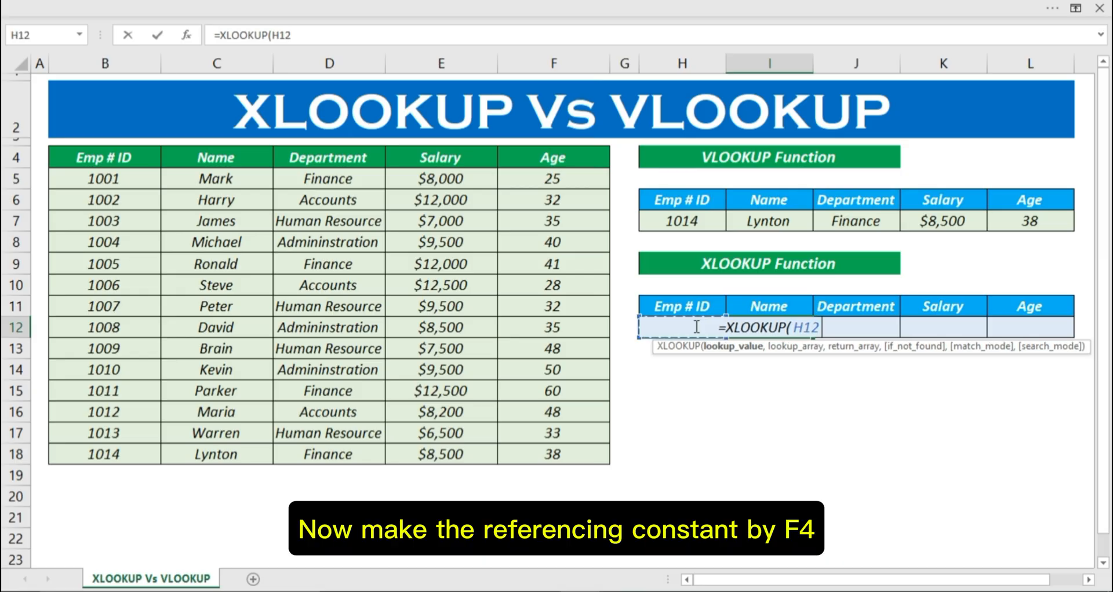
pyautogui.press('F4')
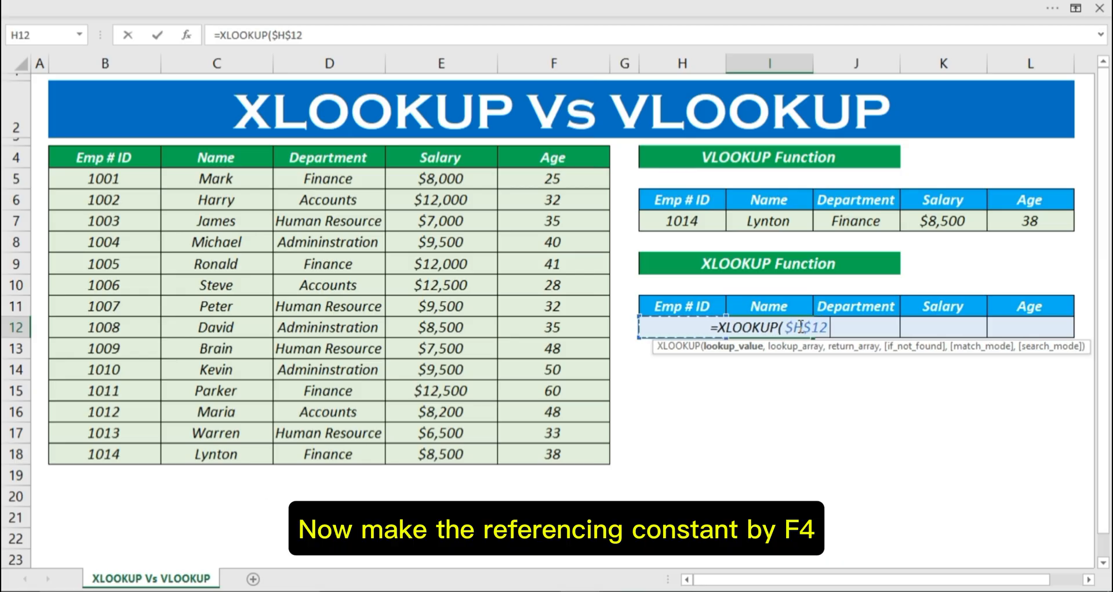
pyautogui.write(',')
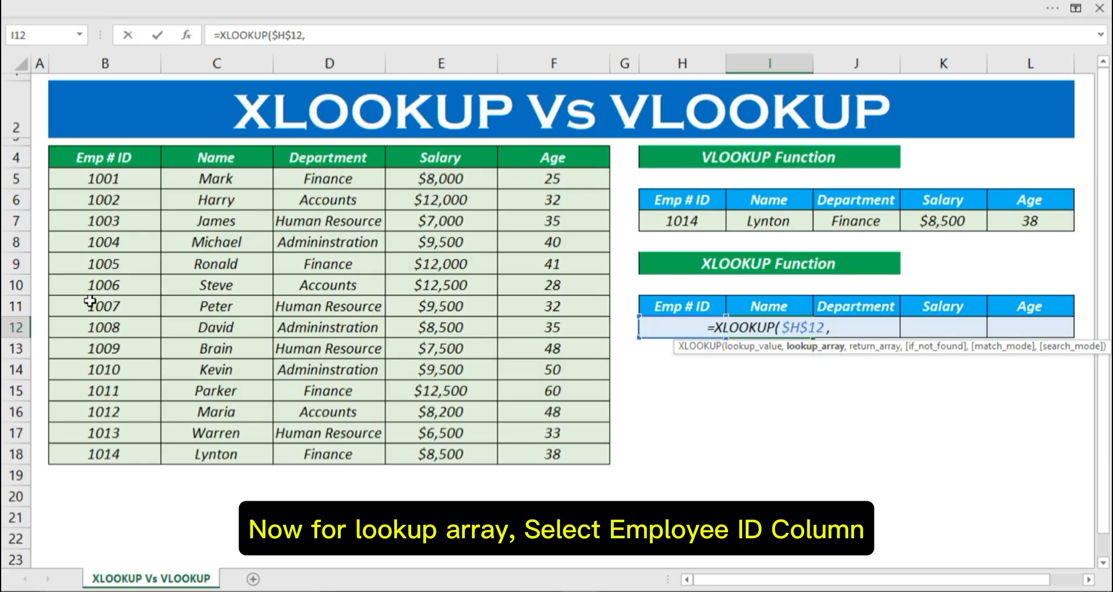
# Step: Complete the XLOOKUP formula in I12 with the absolute lookup array $B$5:$B$18 and the relative return array C5:C18
pyautogui.moveTo(86, 179); pyautogui.dragTo(77, 455)
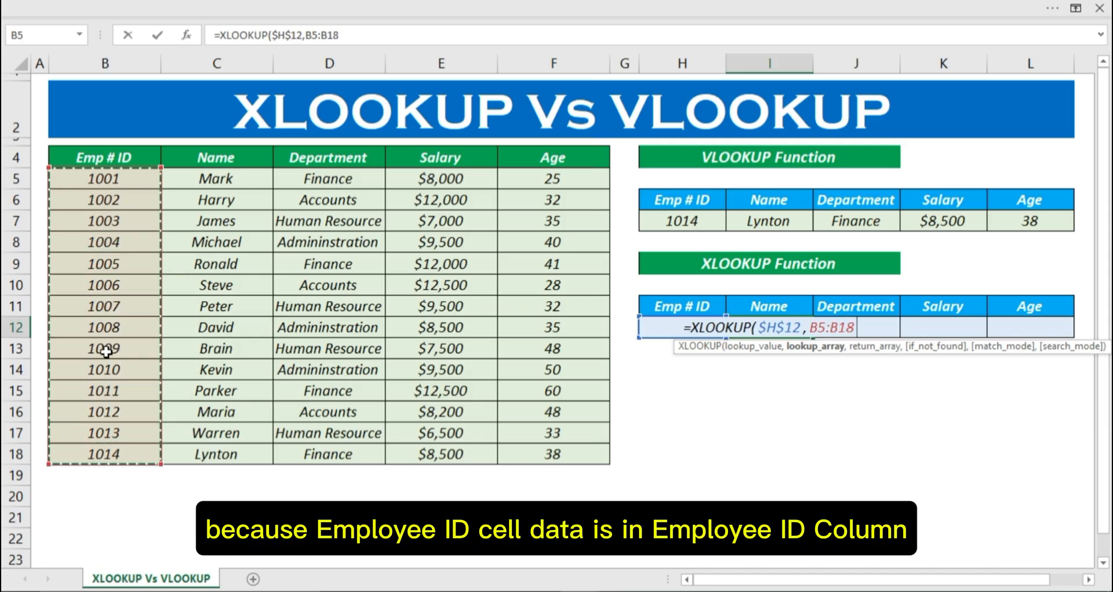
pyautogui.press('F4')
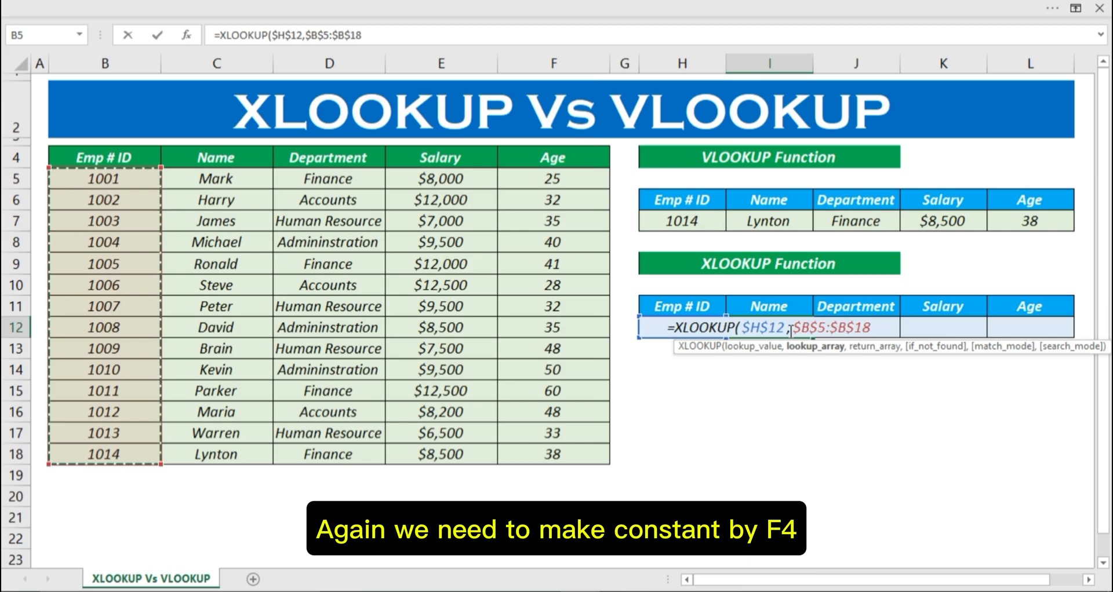
pyautogui.write(',')
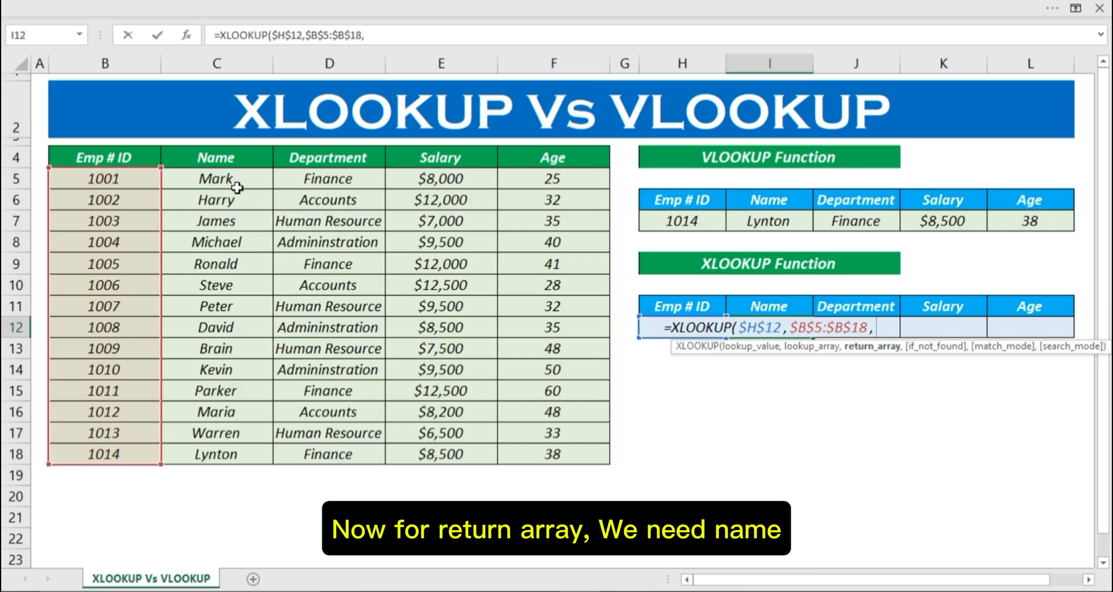
pyautogui.moveTo(235, 184); pyautogui.dragTo(229, 454)
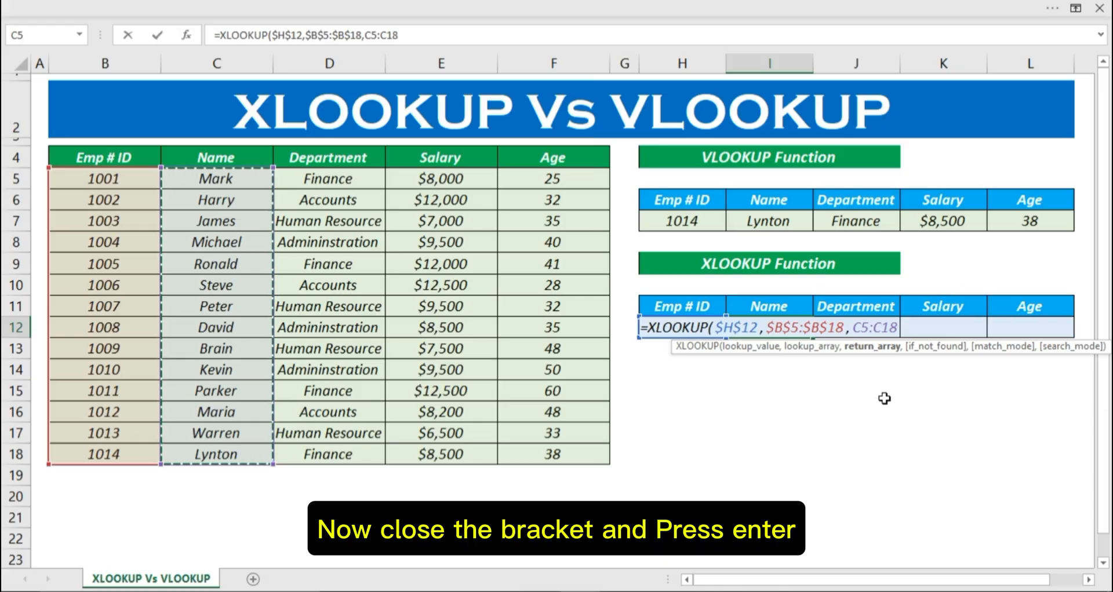
pyautogui.write(')')
pyautogui.press('Return')
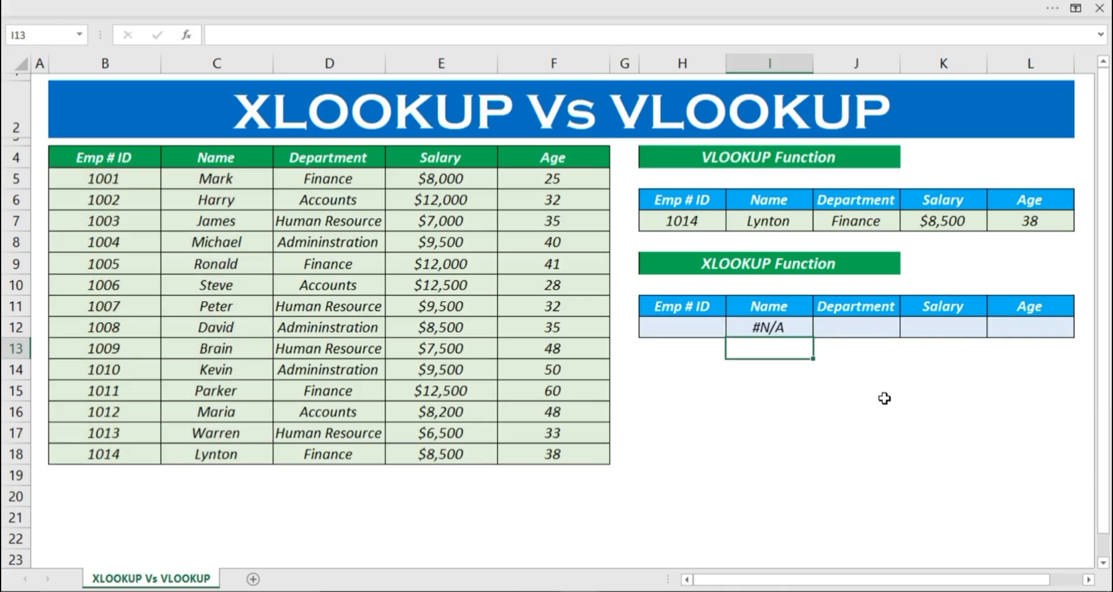
# Step: Enter the employee ID listed in B18 in H12 and fill the I12 formula across to L12
pyautogui.click(693, 325)
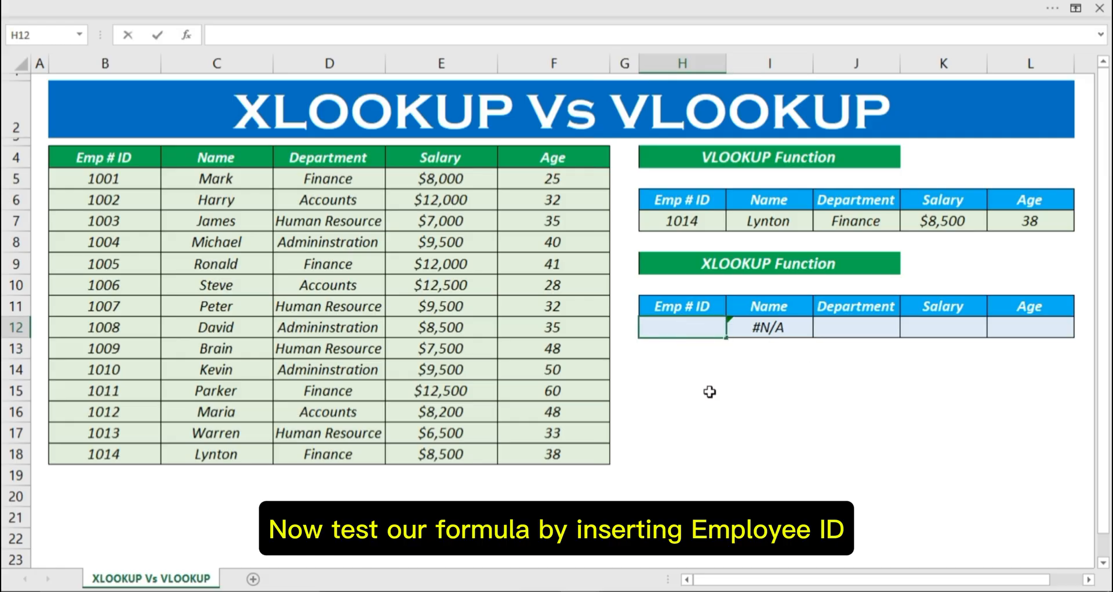
pyautogui.write('1014')
pyautogui.press('Return')
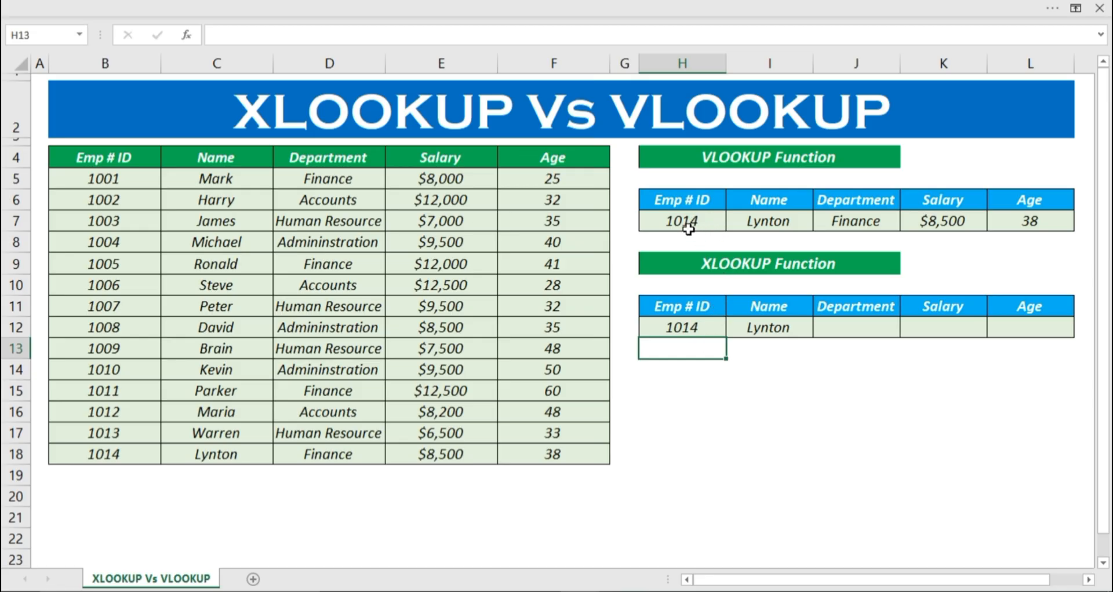
pyautogui.click(768, 327)
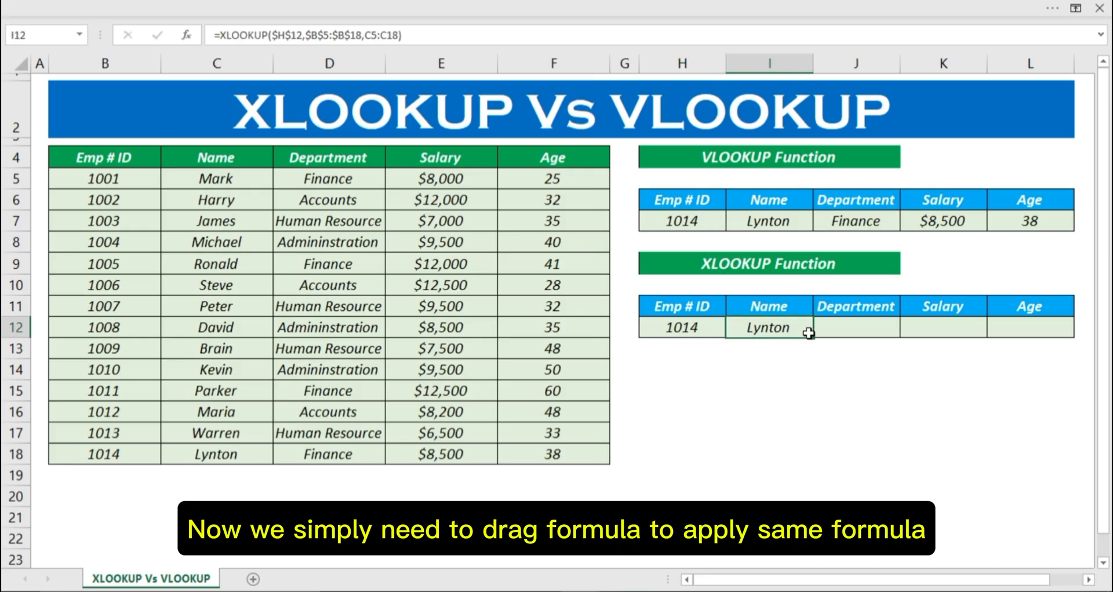
pyautogui.moveTo(814, 338); pyautogui.dragTo(1042, 331)
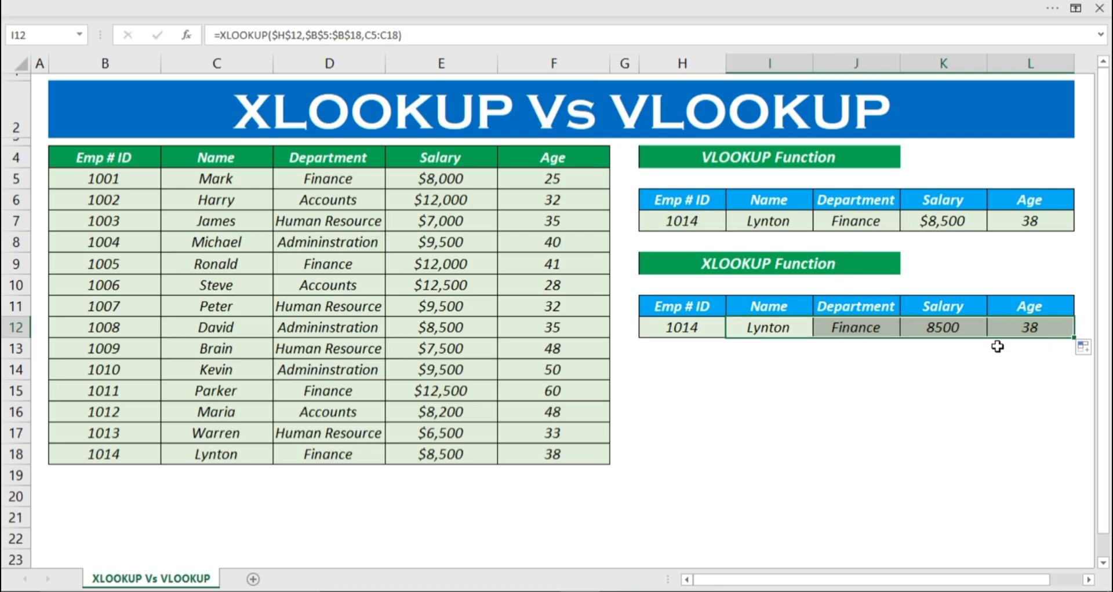
# Step: Copy the currency formatting of Salary cell K7 onto the XLOOKUP Salary result K12 with Format Painter
pyautogui.click(926, 225)
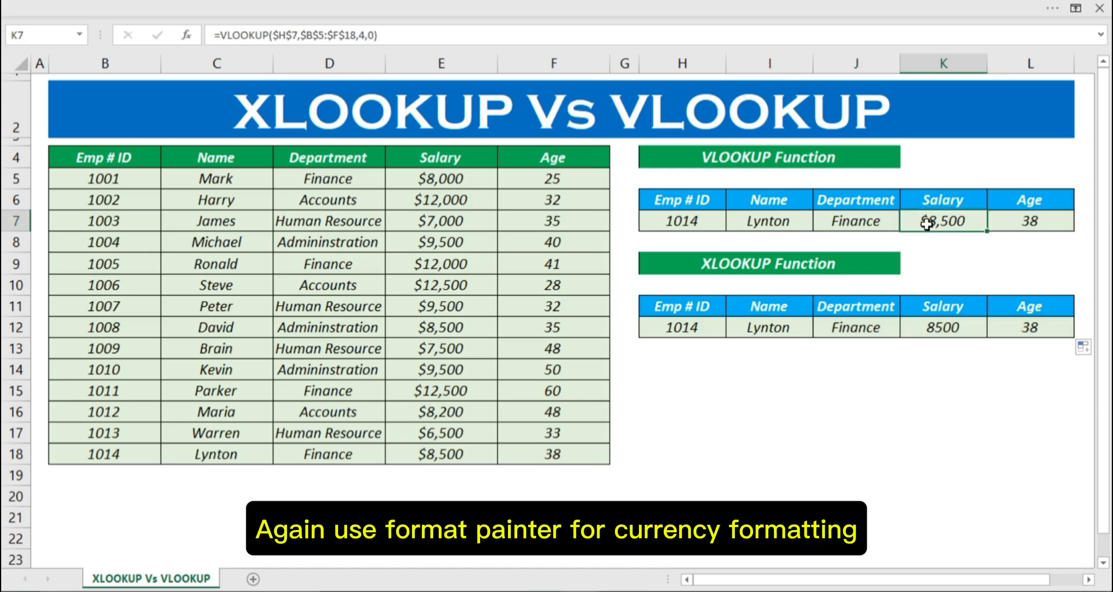
pyautogui.doubleClick(927, 224)
pyautogui.press('Escape')
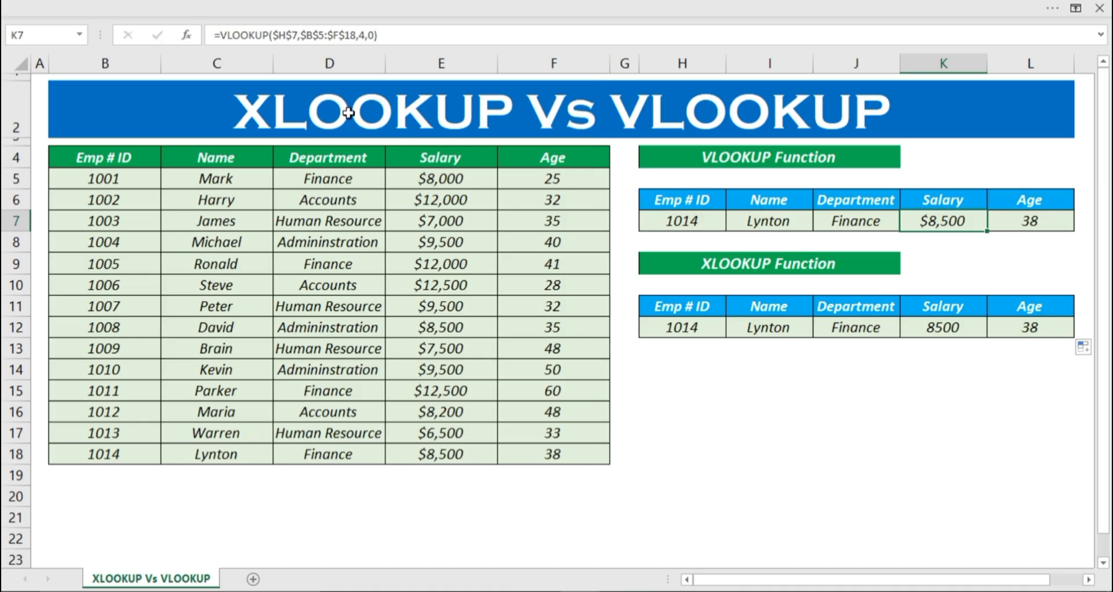
pyautogui.click(99, 16)
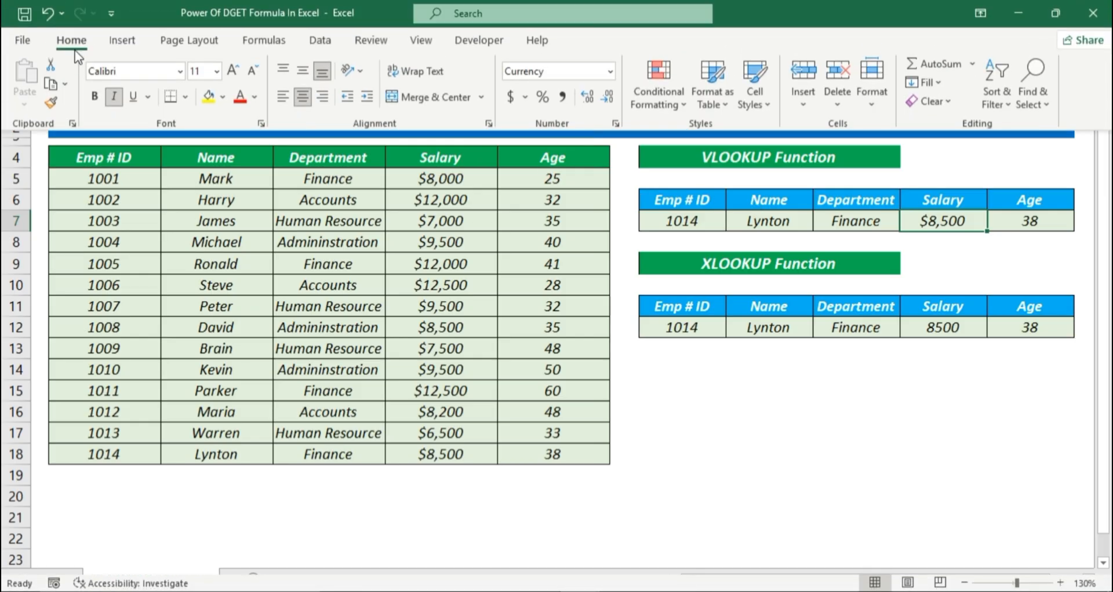
pyautogui.click(55, 99)
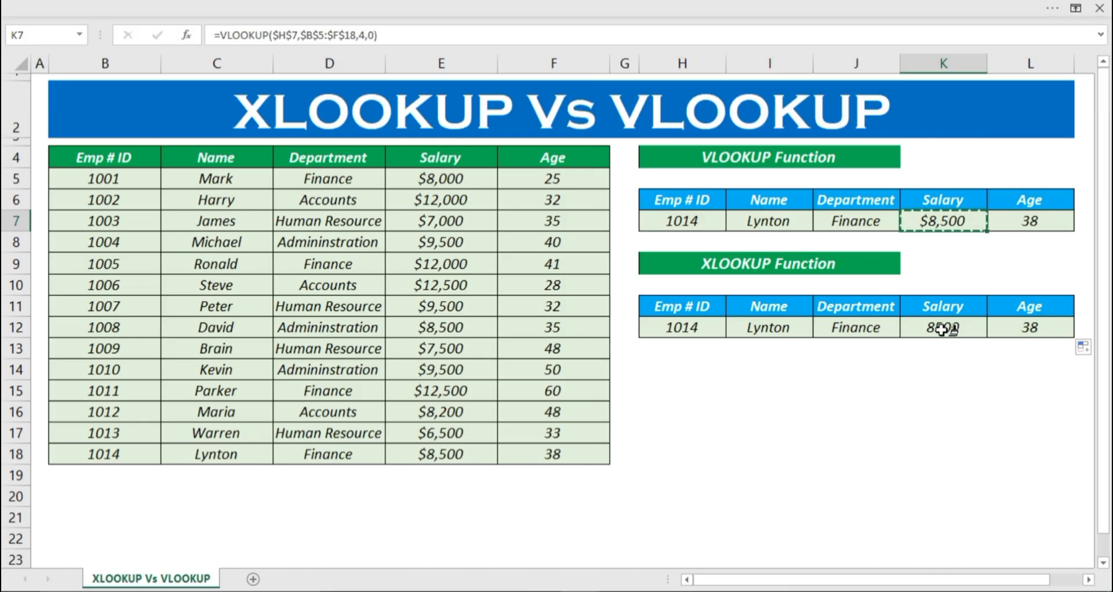
pyautogui.click(943, 329)
pyautogui.click(938, 363)
# Step: Test both lookup rows with the same record by entering the employee ID listed in B12 in H12 and in H7
pyautogui.click(711, 329)
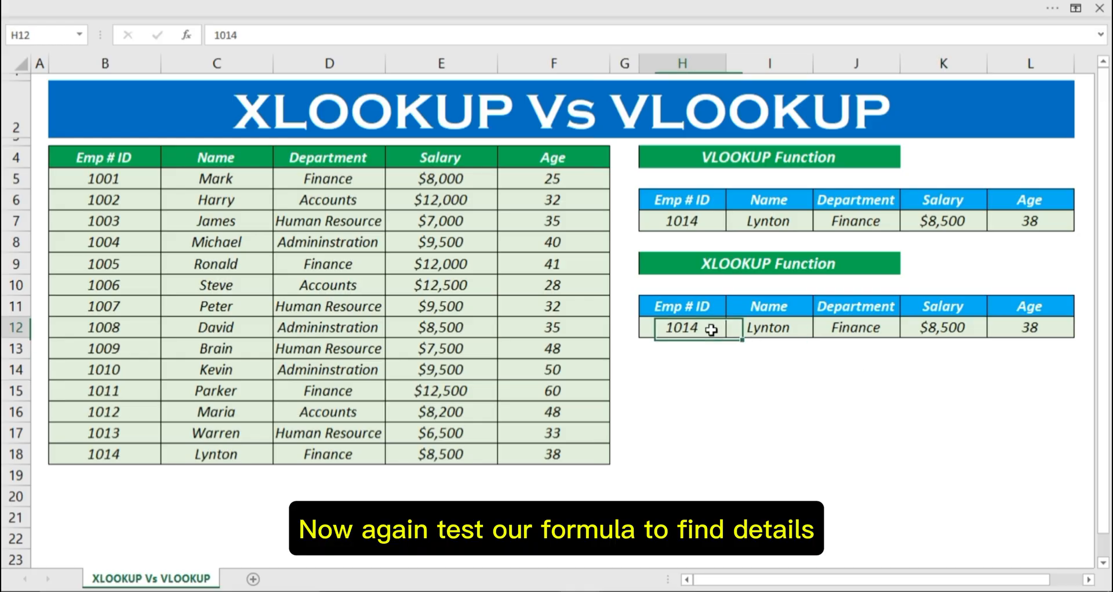
pyautogui.write('10')
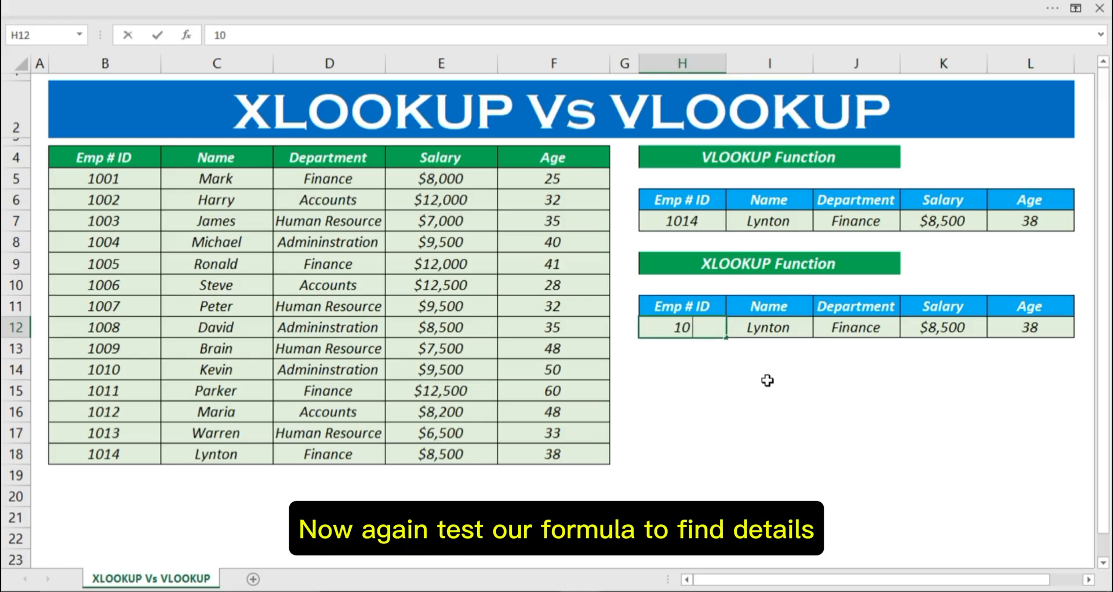
pyautogui.write('08')
pyautogui.press('Return')
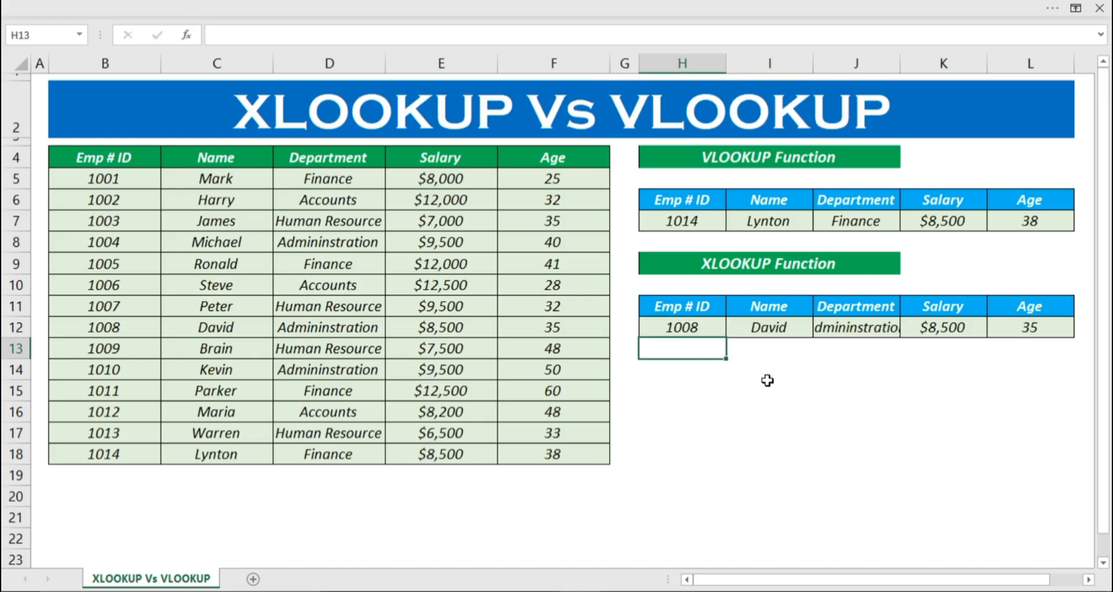
pyautogui.press('Up')
pyautogui.press('Up')
pyautogui.press('Up')
pyautogui.press('Up')
pyautogui.press('Up')
pyautogui.press('Up')
pyautogui.write('100')
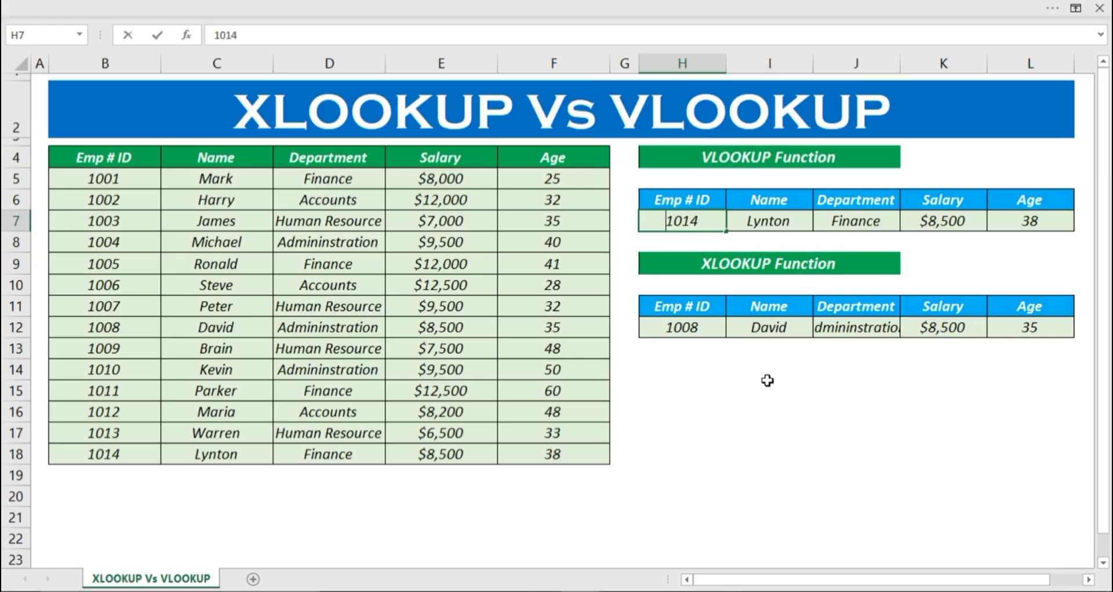
pyautogui.write('8')
pyautogui.press('Return')
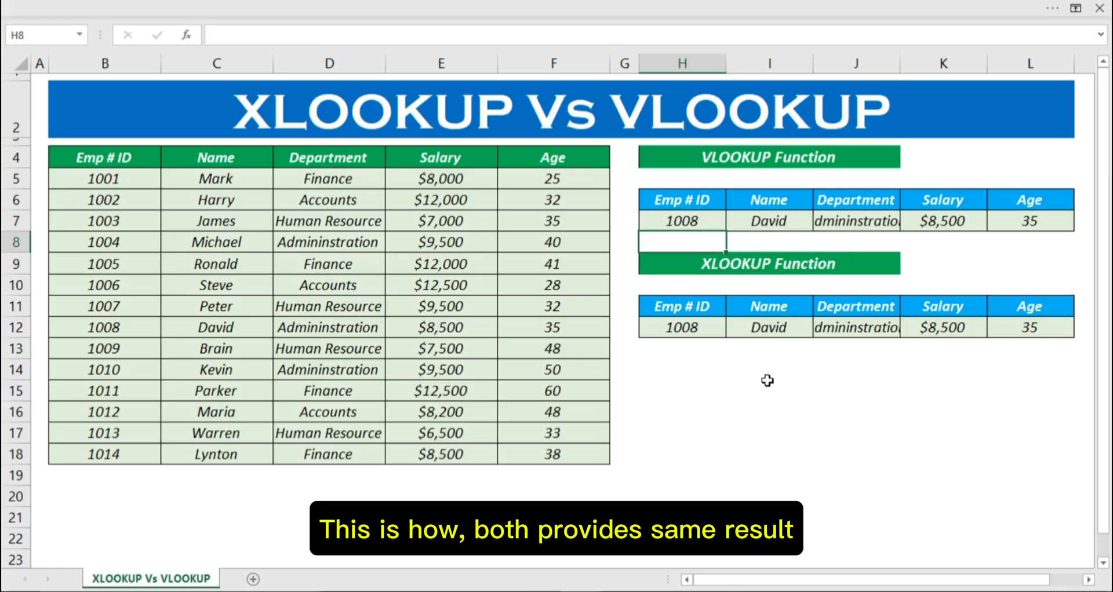
# Step: Open Data Validation for the VLOOKUP Emp # ID cell H7 and set its allowed values to List
pyautogui.click(708, 224)
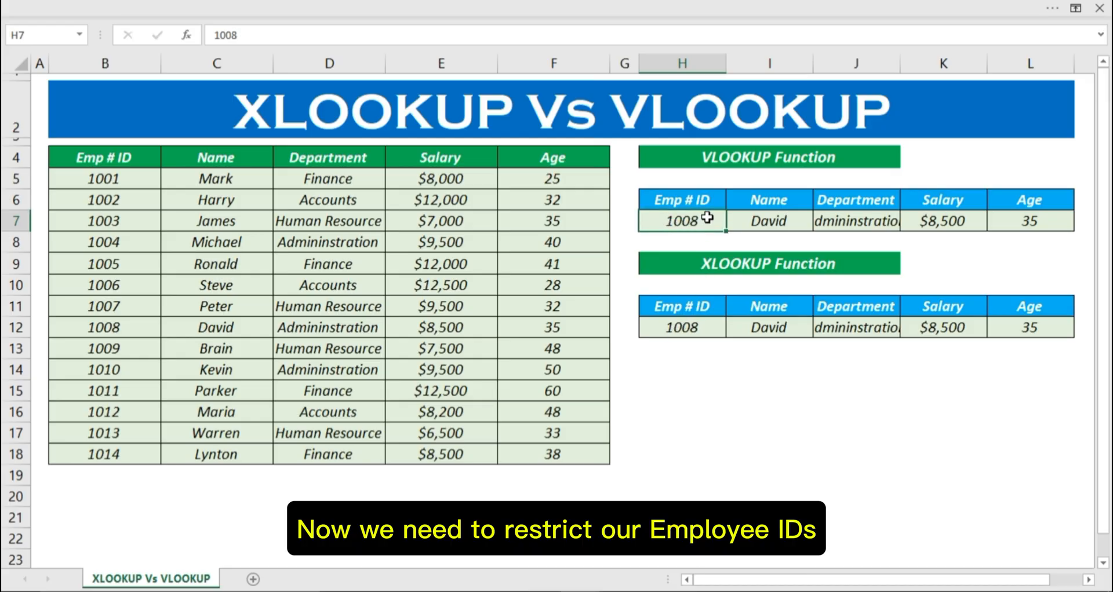
pyautogui.doubleClick(707, 218)
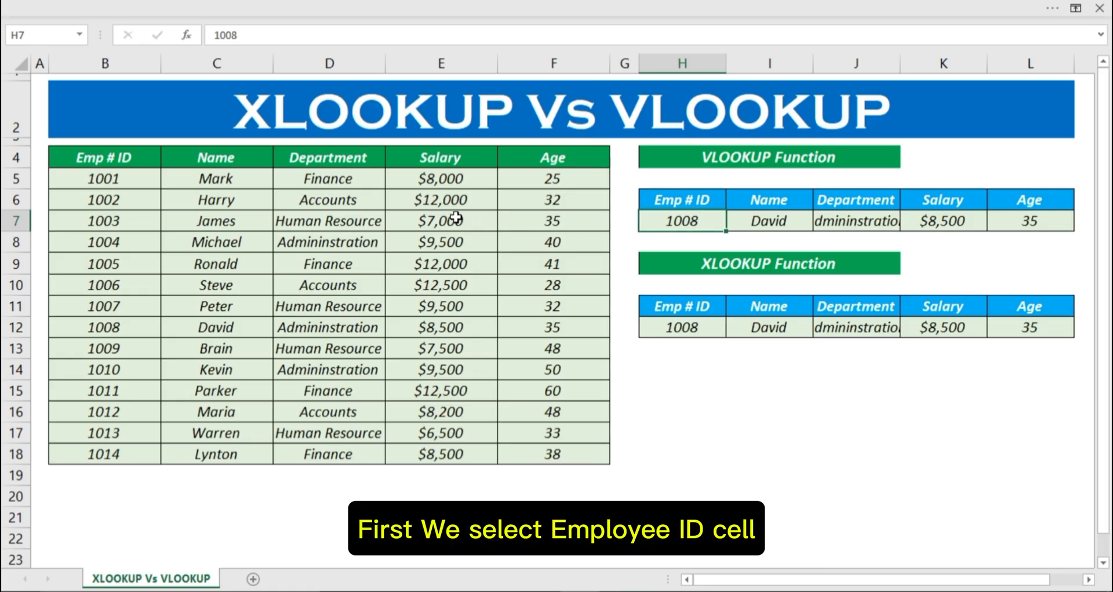
pyautogui.click(81, 8)
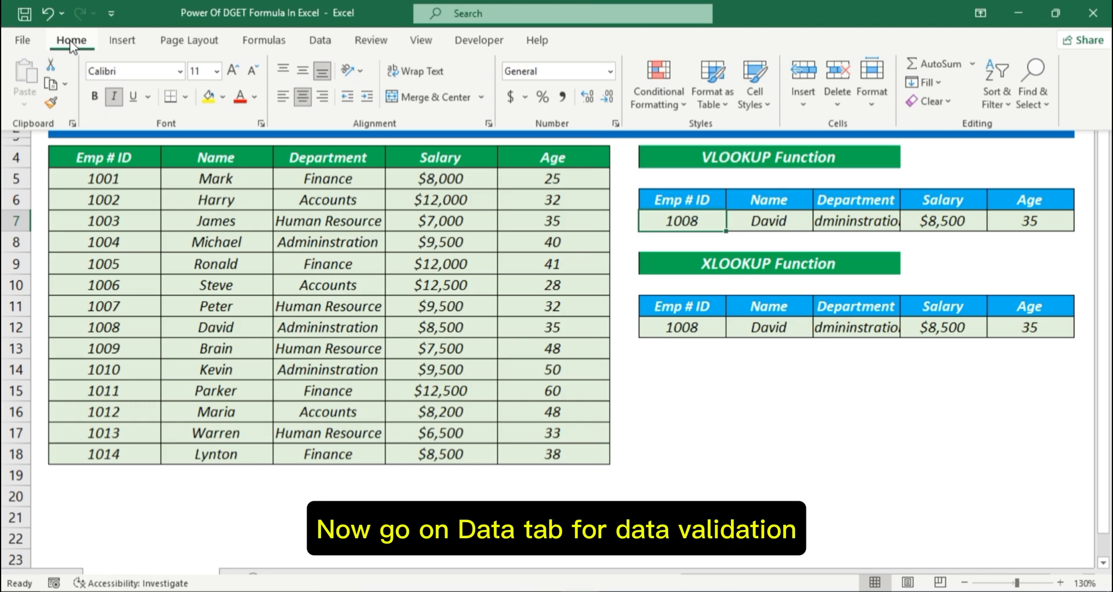
pyautogui.click(320, 40)
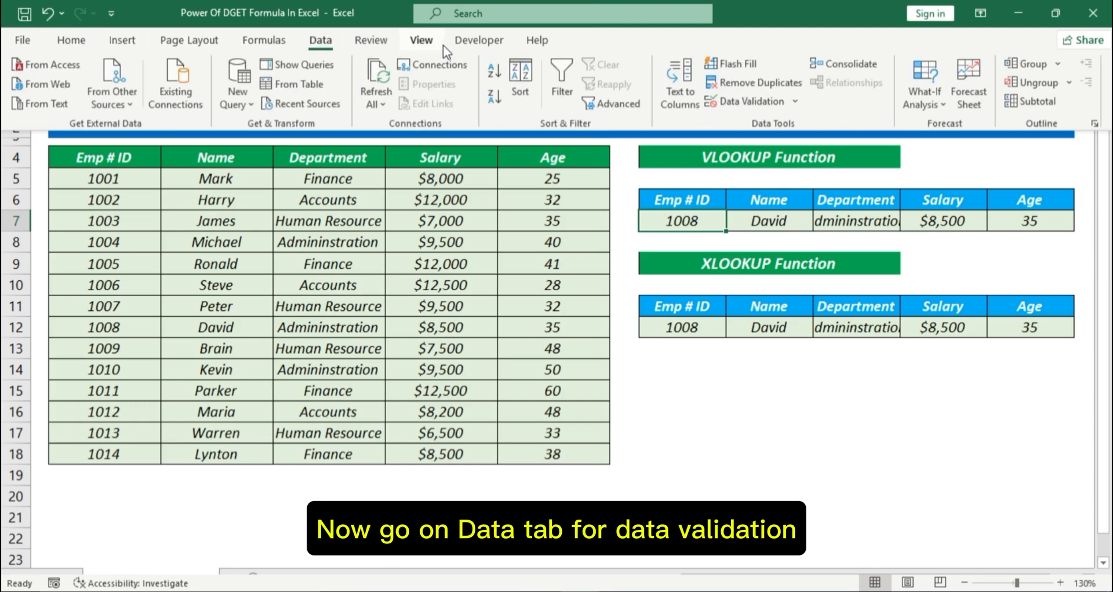
pyautogui.click(796, 100)
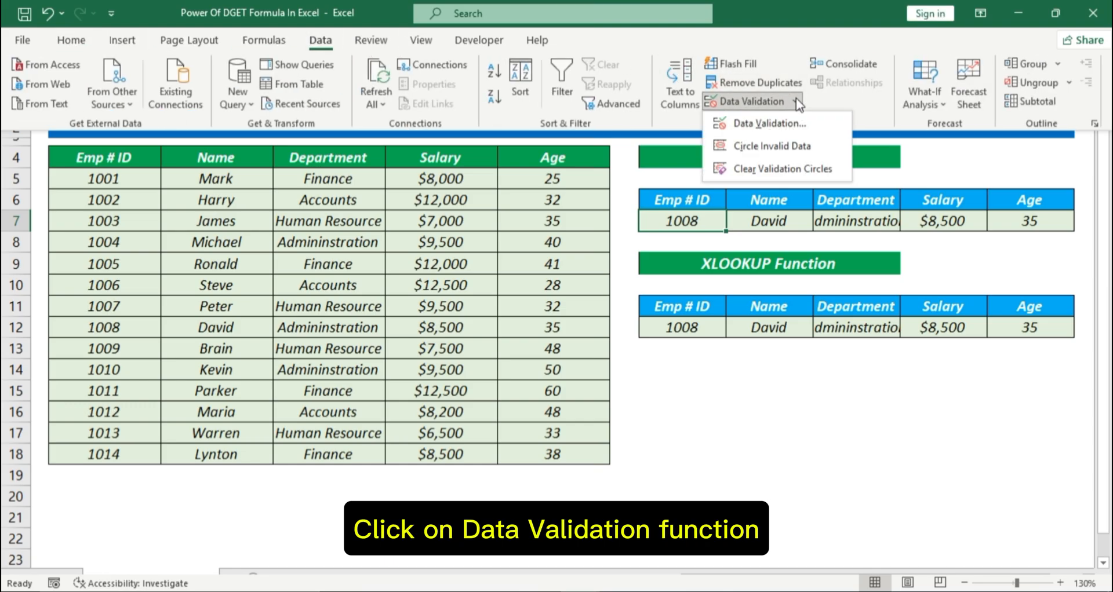
pyautogui.click(750, 123)
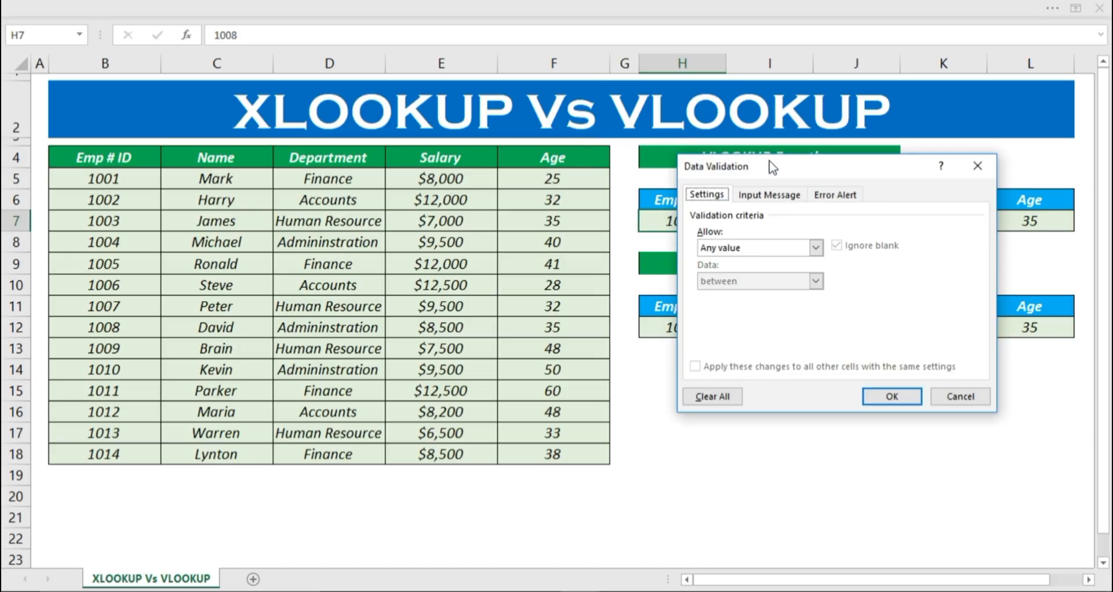
pyautogui.moveTo(770, 168); pyautogui.dragTo(801, 191)
pyautogui.click(780, 256)
pyautogui.click(752, 311)
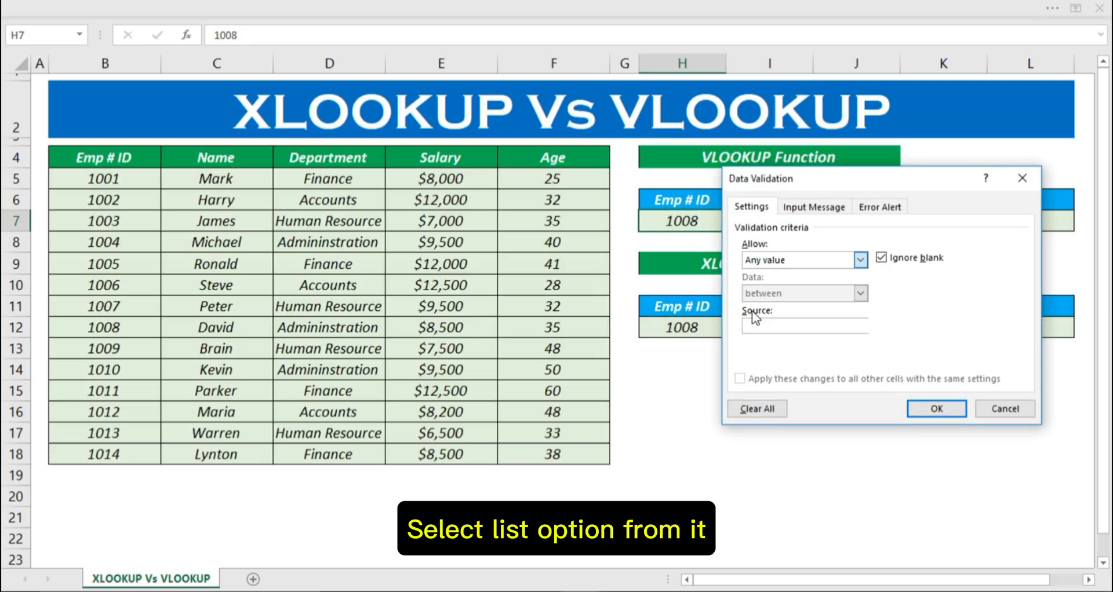
# Step: Apply =$B$5:$B$18 as the validation list source for H7 and choose the employee ID listed in B15 from its dropdown
pyautogui.click(762, 325)
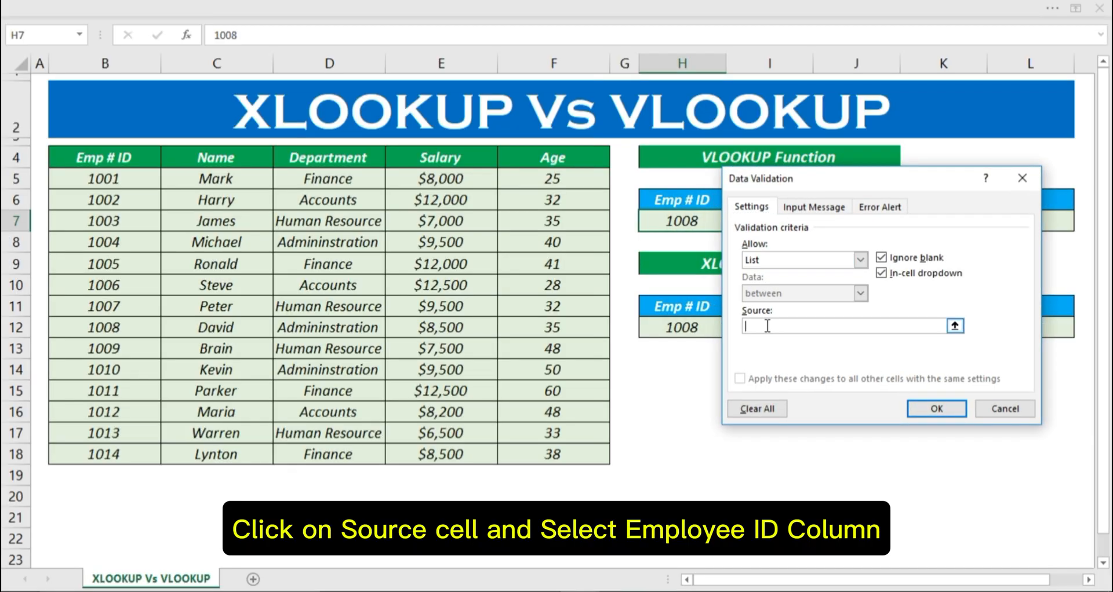
pyautogui.moveTo(87, 185); pyautogui.dragTo(98, 458)
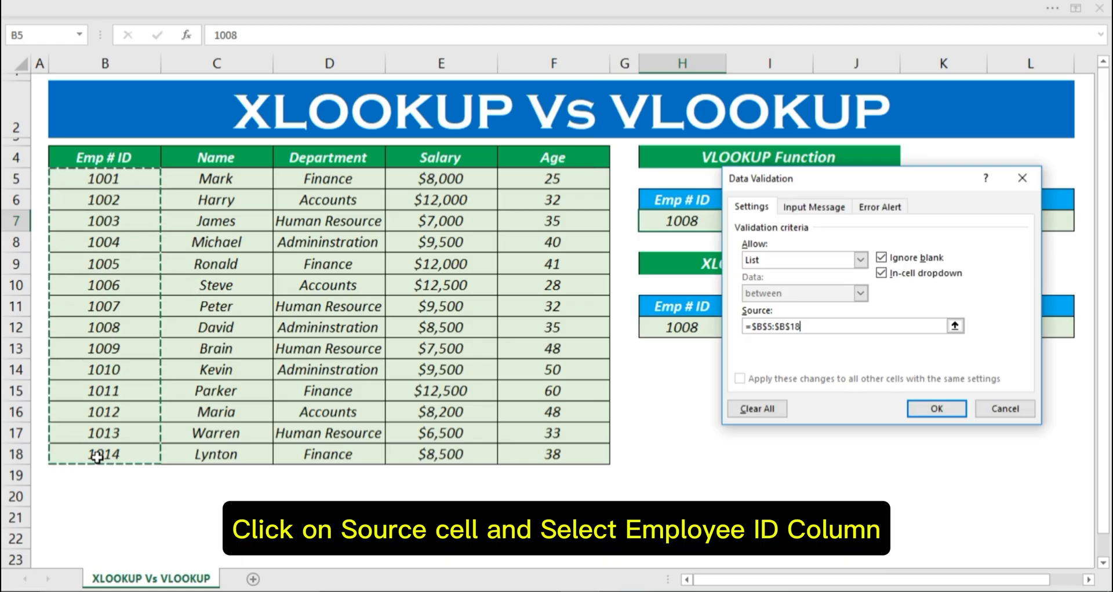
pyautogui.click(908, 407)
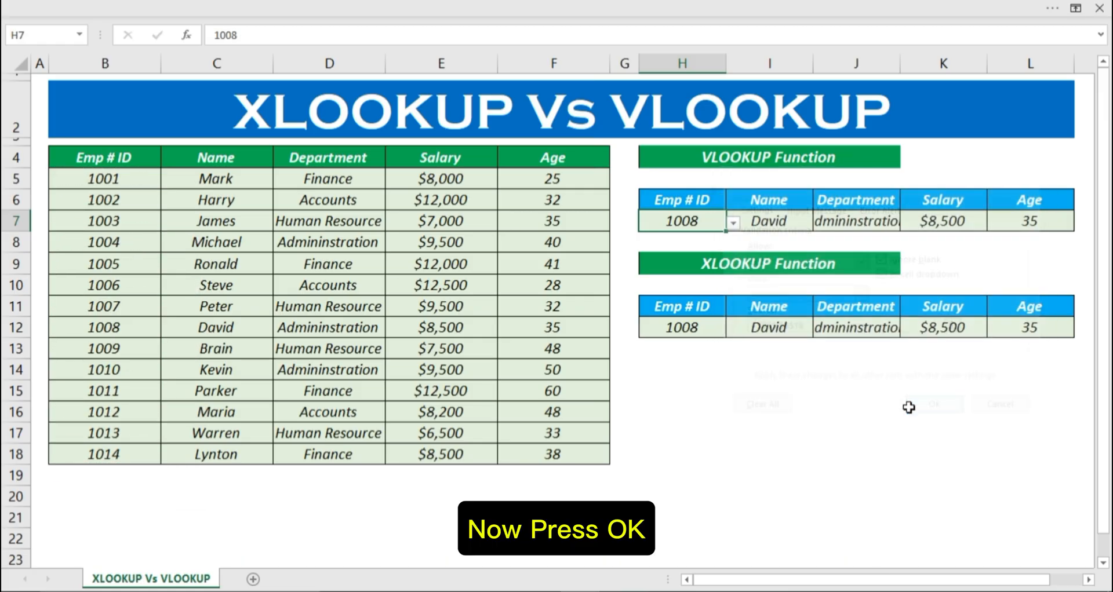
pyautogui.click(733, 224)
pyautogui.click(674, 290)
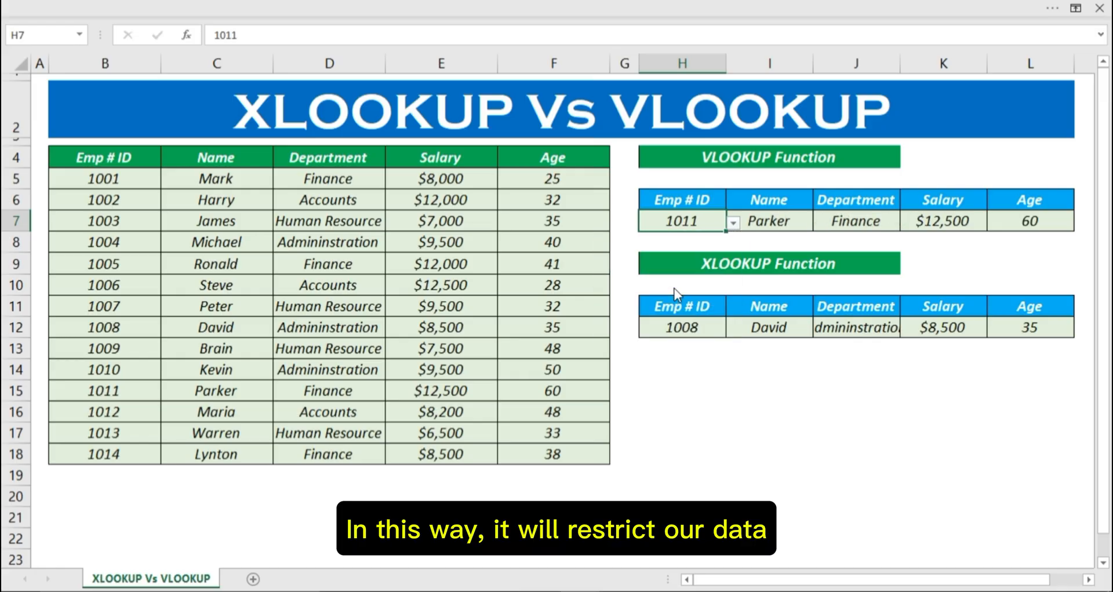
# Step: Open Data Validation for the XLOOKUP Emp # ID cell H12 and set its allowed values to List
pyautogui.click(745, 349)
pyautogui.click(673, 330)
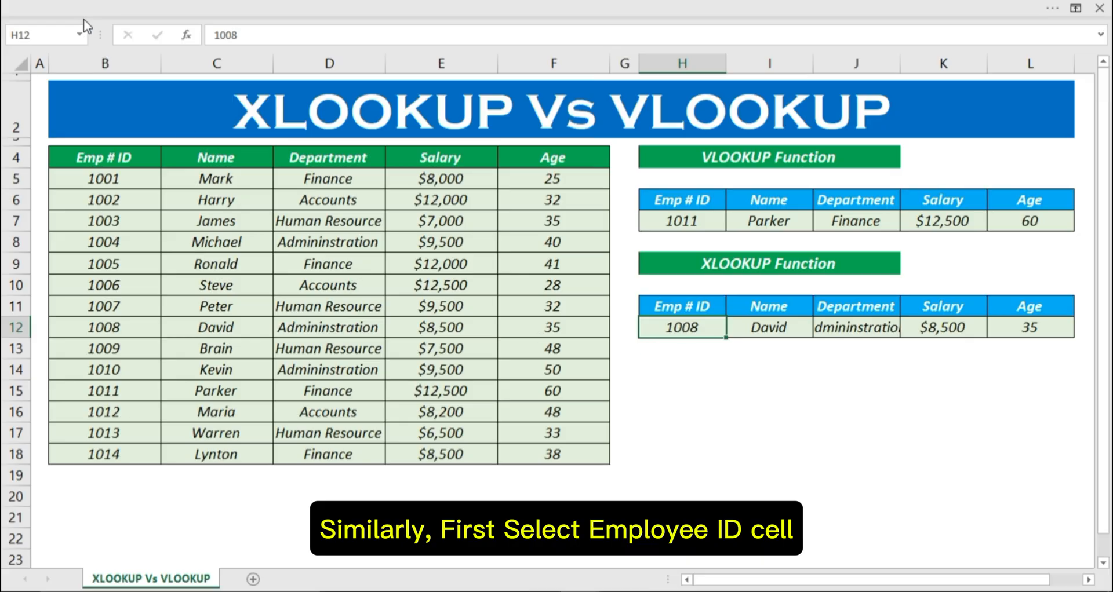
pyautogui.click(75, 4)
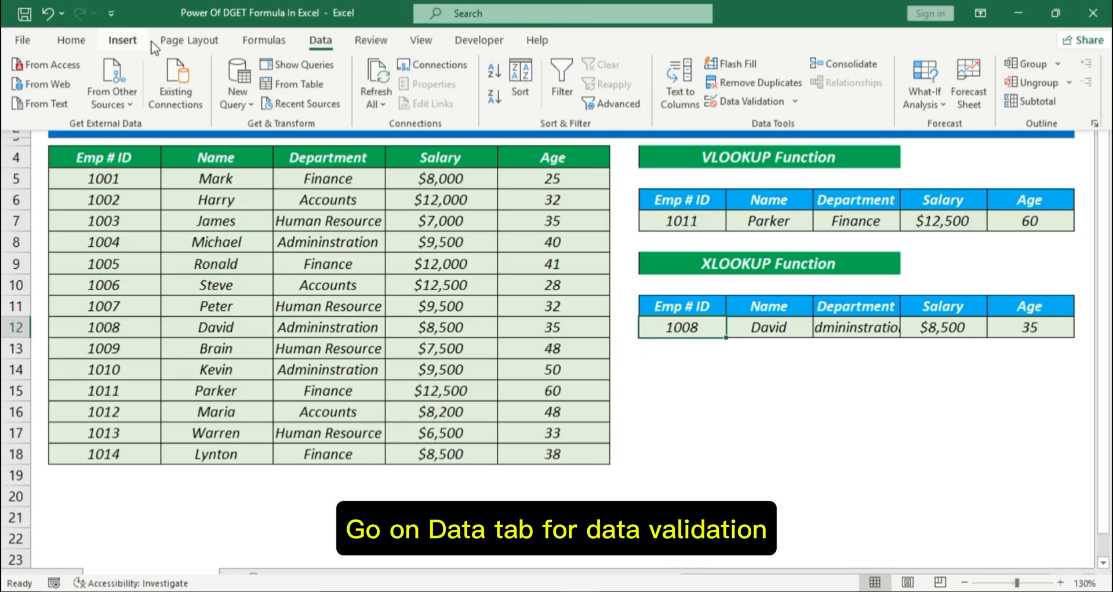
pyautogui.click(316, 44)
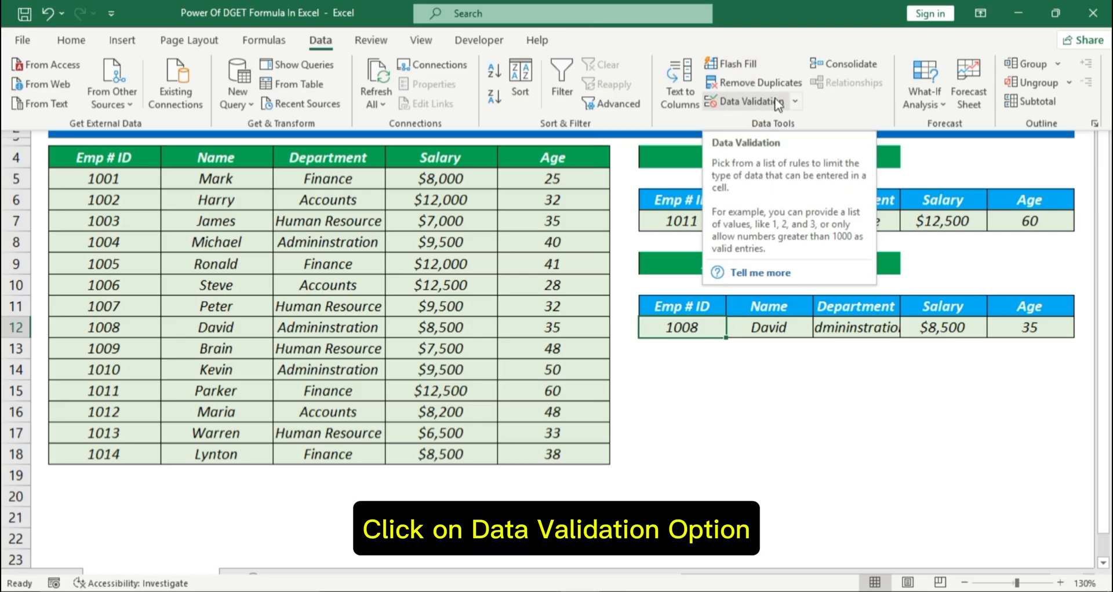
pyautogui.click(794, 101)
pyautogui.click(753, 122)
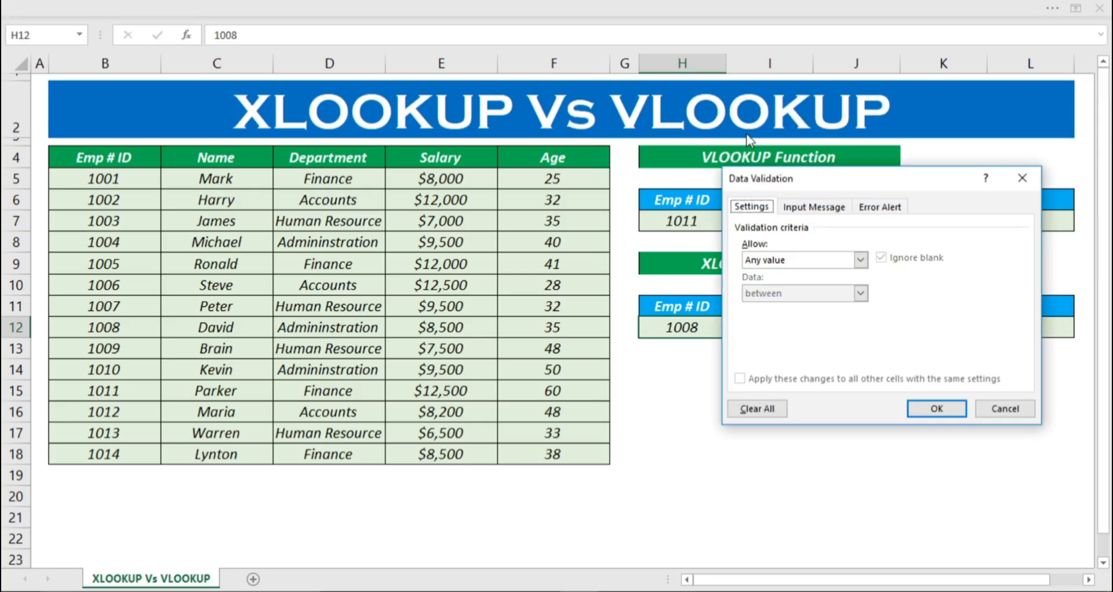
pyautogui.click(861, 259)
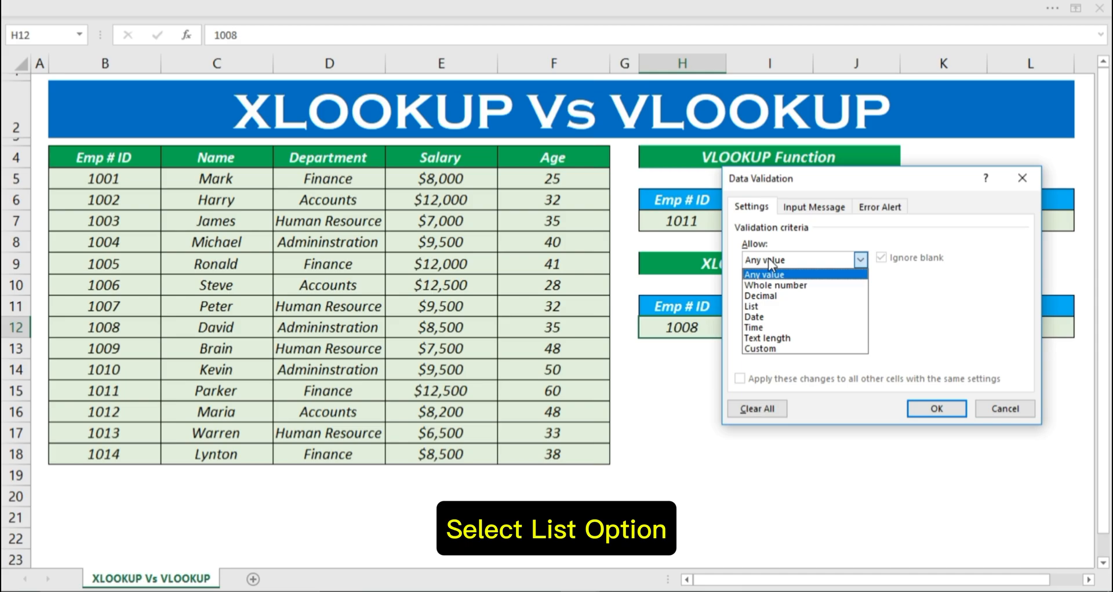
pyautogui.click(764, 307)
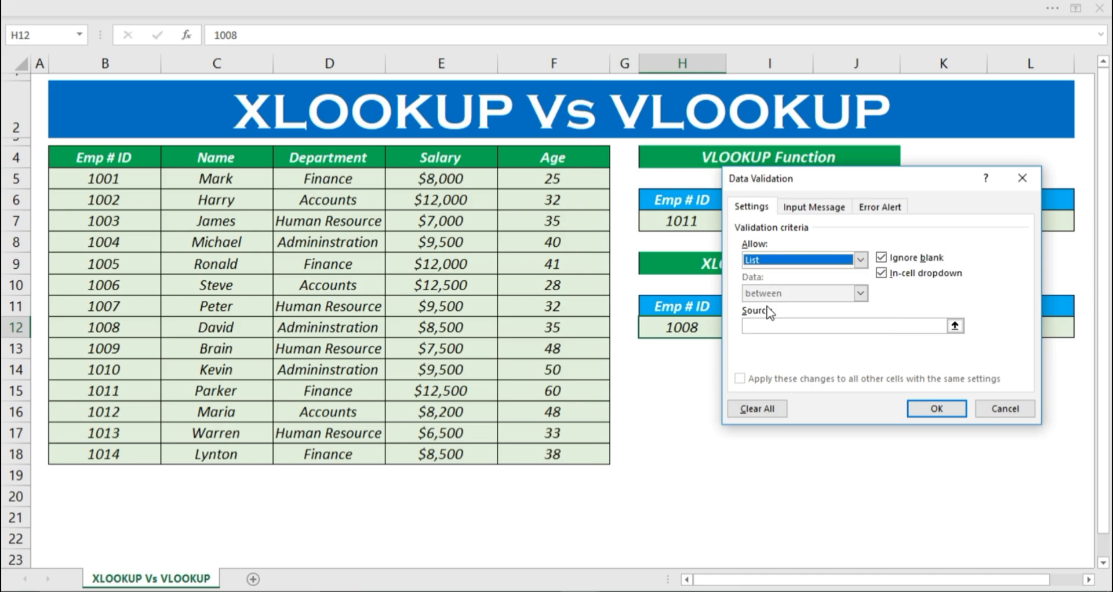
# Step: Apply =$B$5:$B$18 as the validation list source for H12 and choose the employee ID listed in B15 from its dropdown
pyautogui.click(781, 324)
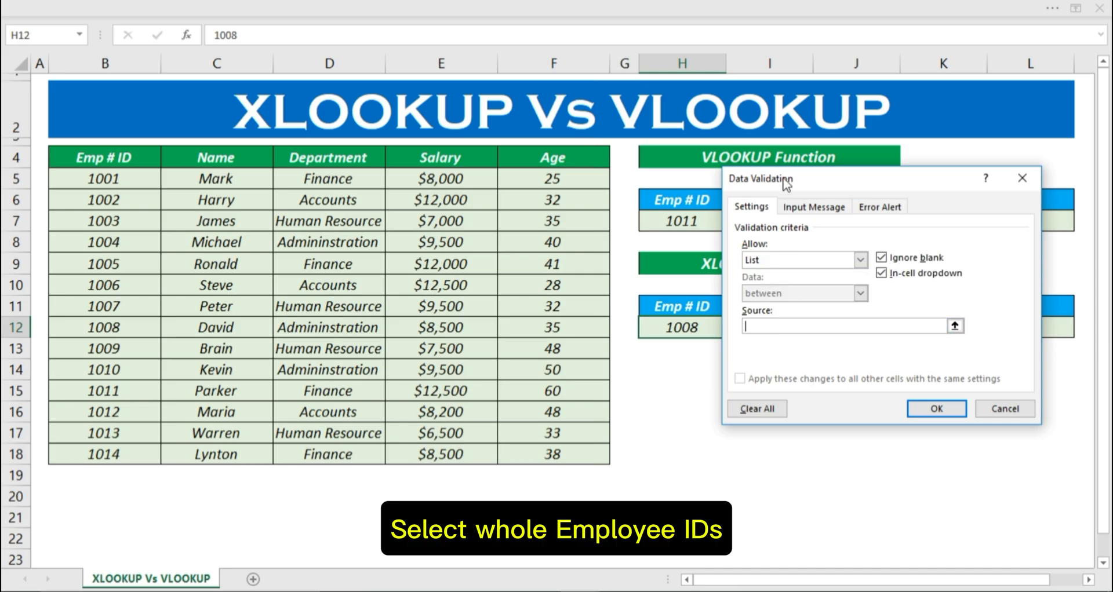
pyautogui.moveTo(95, 179); pyautogui.dragTo(97, 455)
pyautogui.click(915, 404)
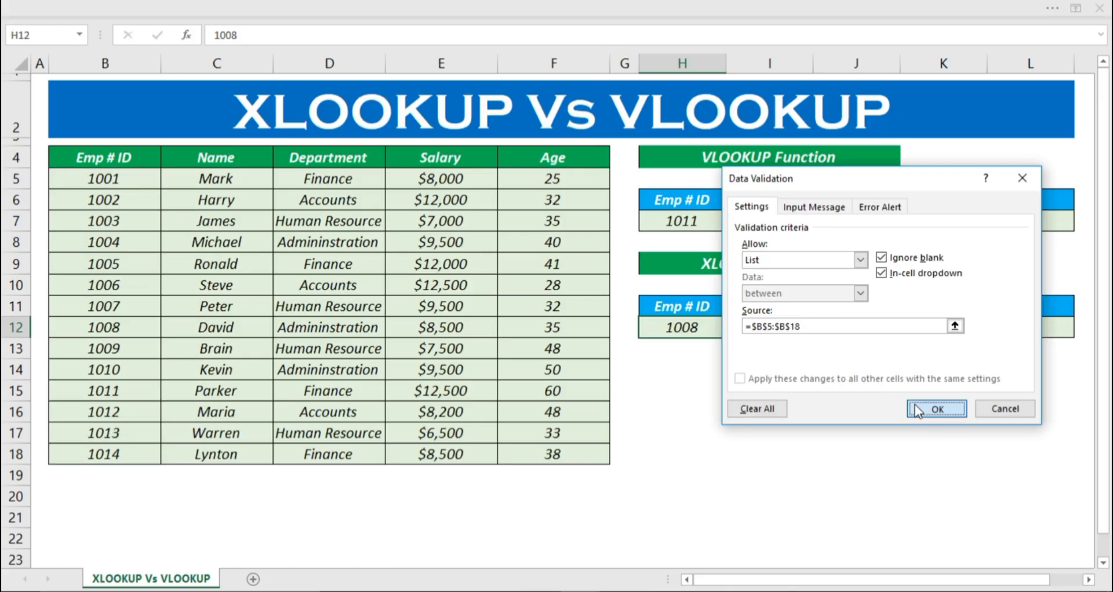
pyautogui.scroll(-1, 964, 425)
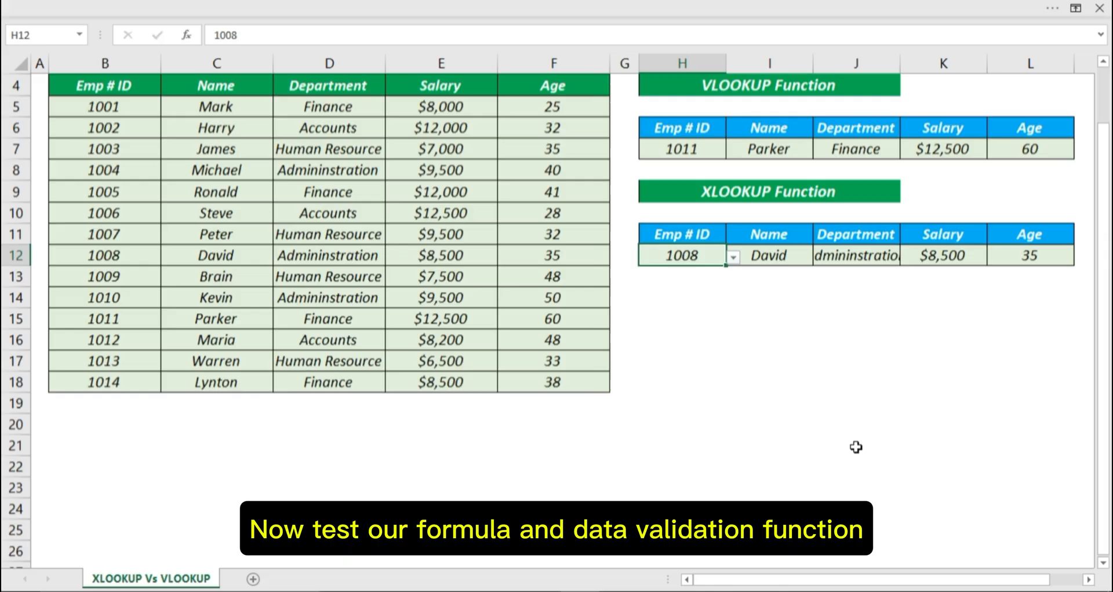
pyautogui.moveTo(1102, 263); pyautogui.dragTo(1103, 218)
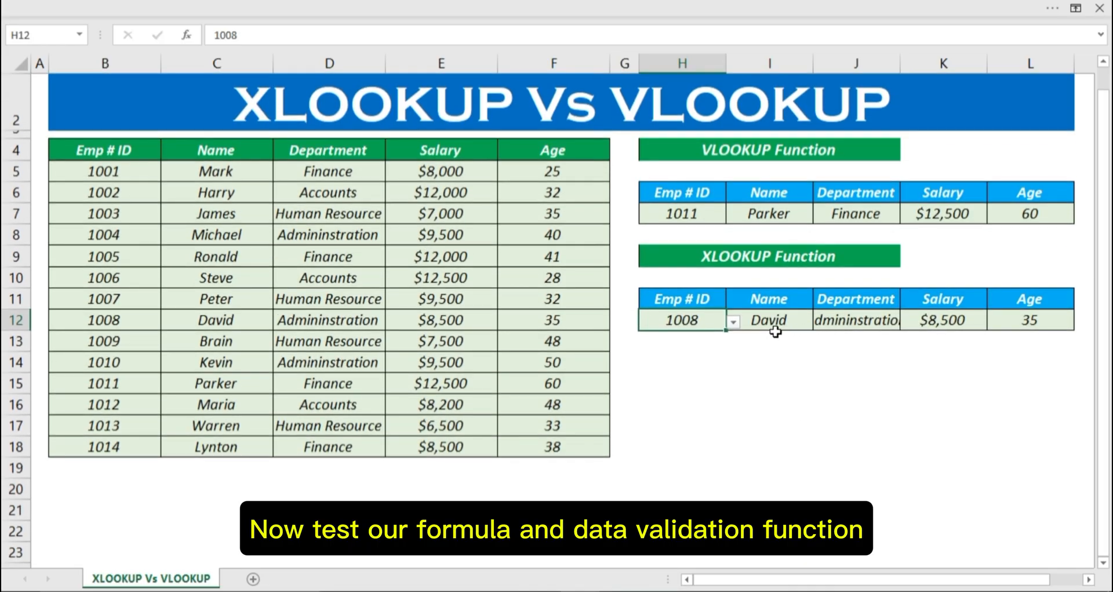
pyautogui.click(733, 325)
pyautogui.click(646, 394)
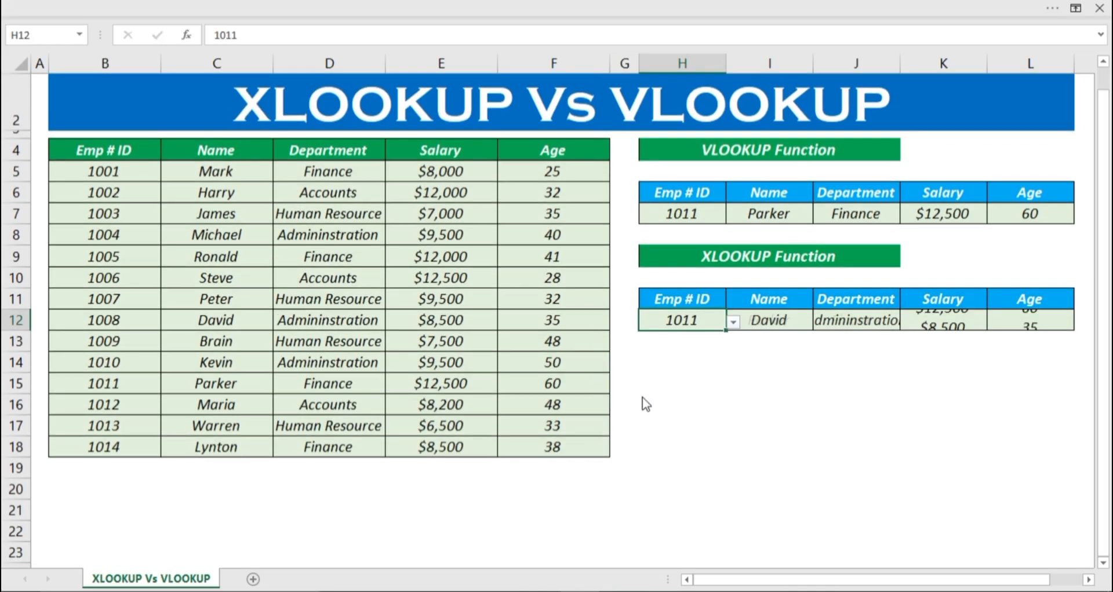
# Step: Test the VLOOKUP dropdown in H7 by choosing the employee ID listed in B14, followed by the one in B15
pyautogui.click(722, 212)
pyautogui.click(734, 216)
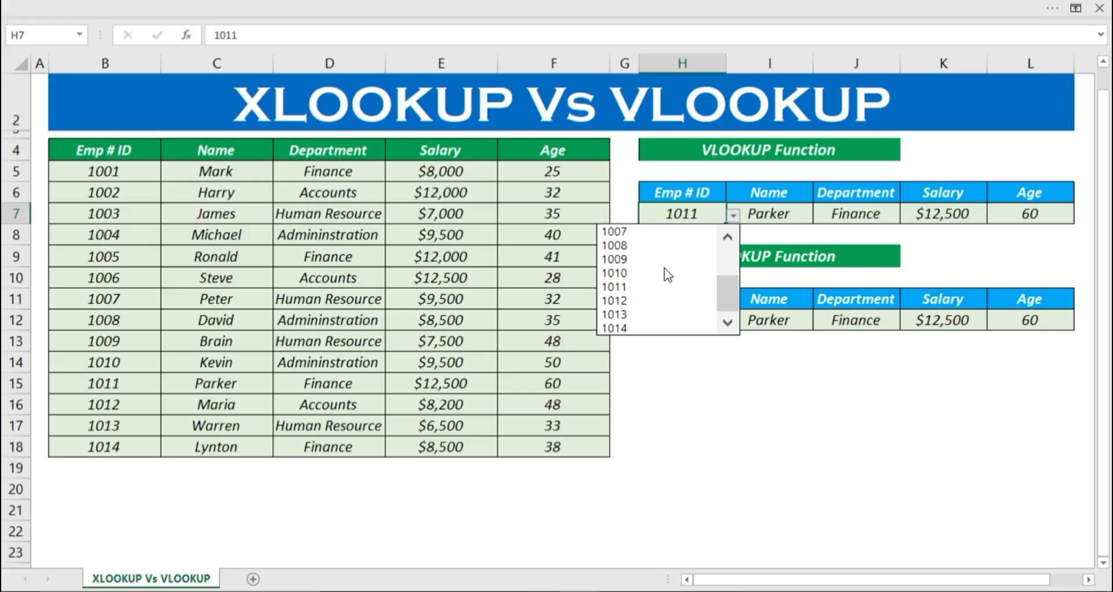
pyautogui.click(667, 275)
pyautogui.click(733, 216)
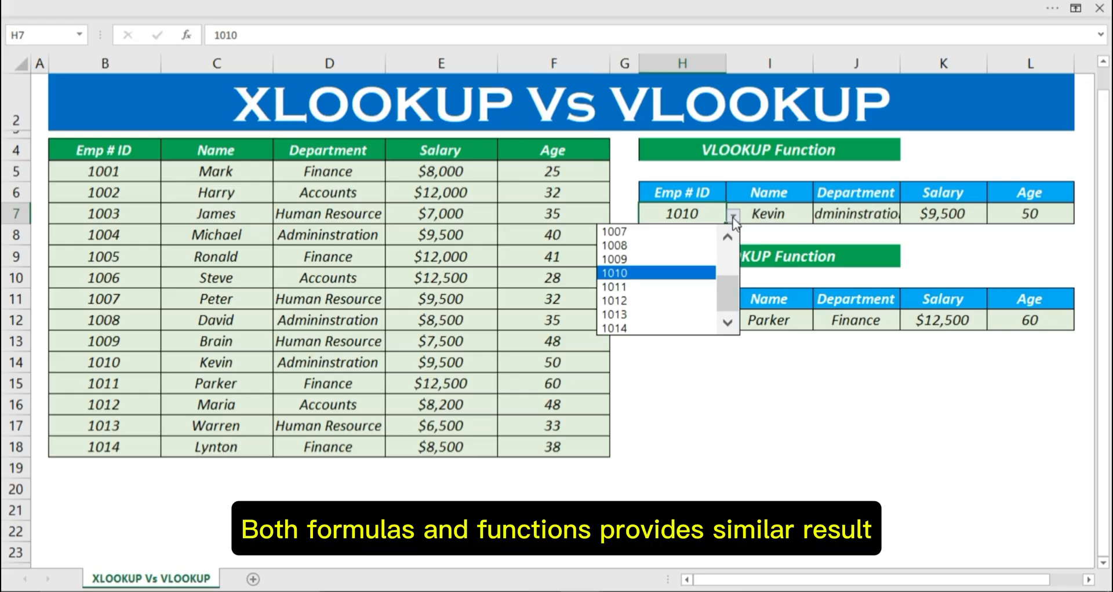
pyautogui.click(666, 282)
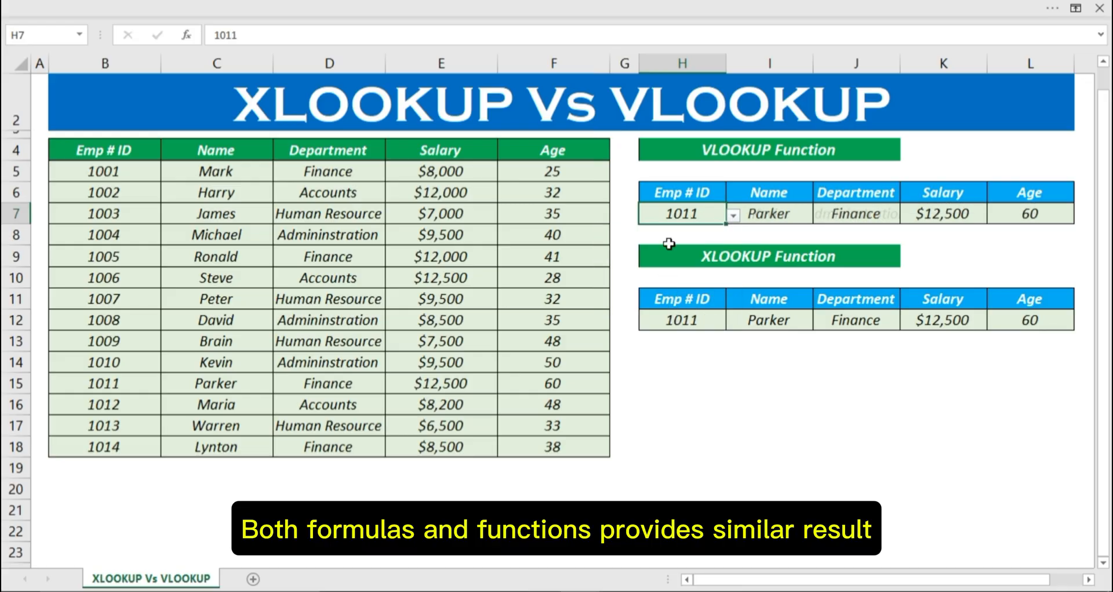
# Step: Examine the column index in the VLOOKUP formulas of I7, J7 and K7 and compare with the XLOOKUP formula in I12
pyautogui.click(803, 346)
pyautogui.click(678, 209)
pyautogui.click(756, 214)
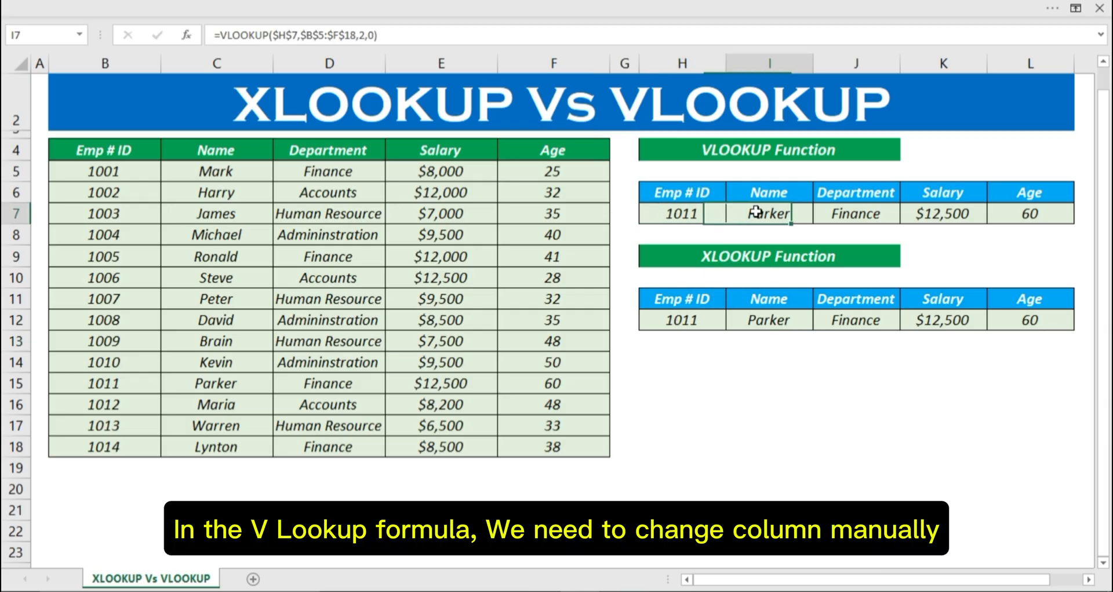
pyautogui.doubleClick(745, 214)
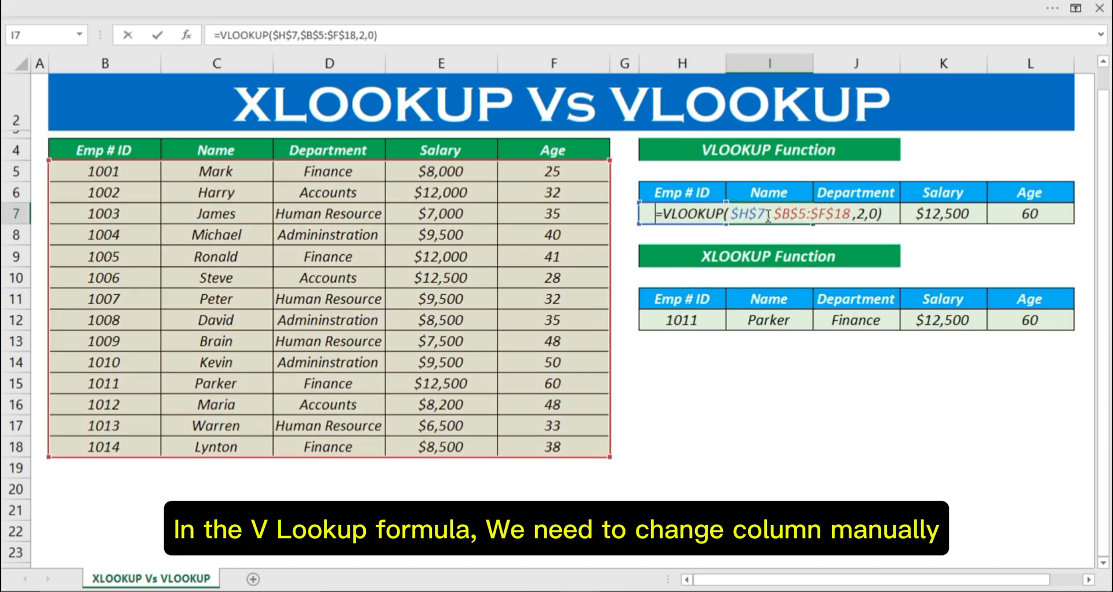
pyautogui.press('Escape')
pyautogui.doubleClick(890, 215)
pyautogui.press('Escape')
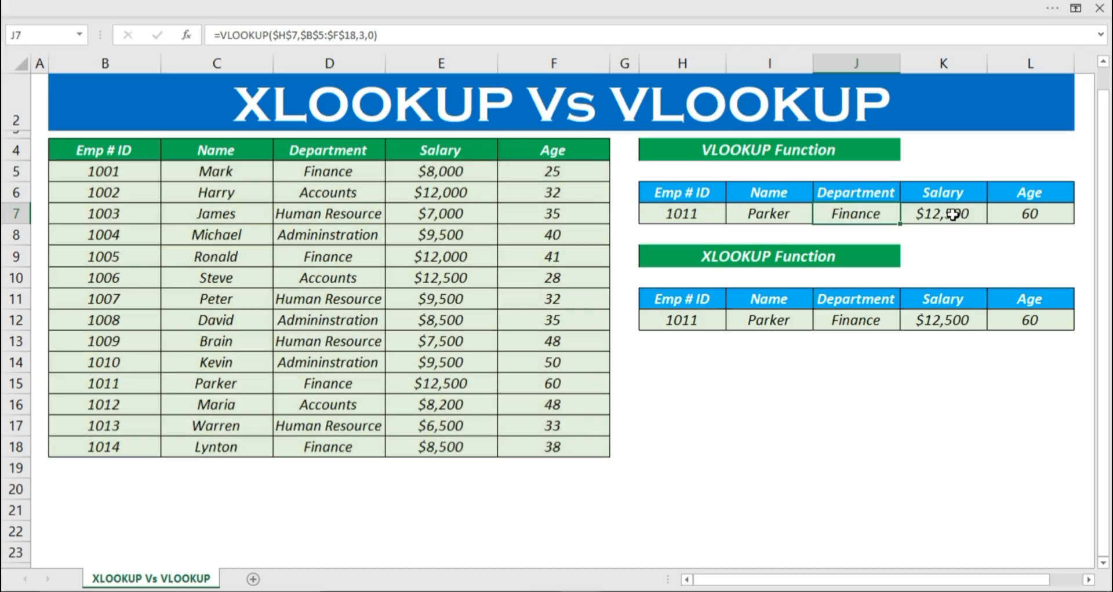
pyautogui.click(962, 215)
pyautogui.doubleClick(963, 215)
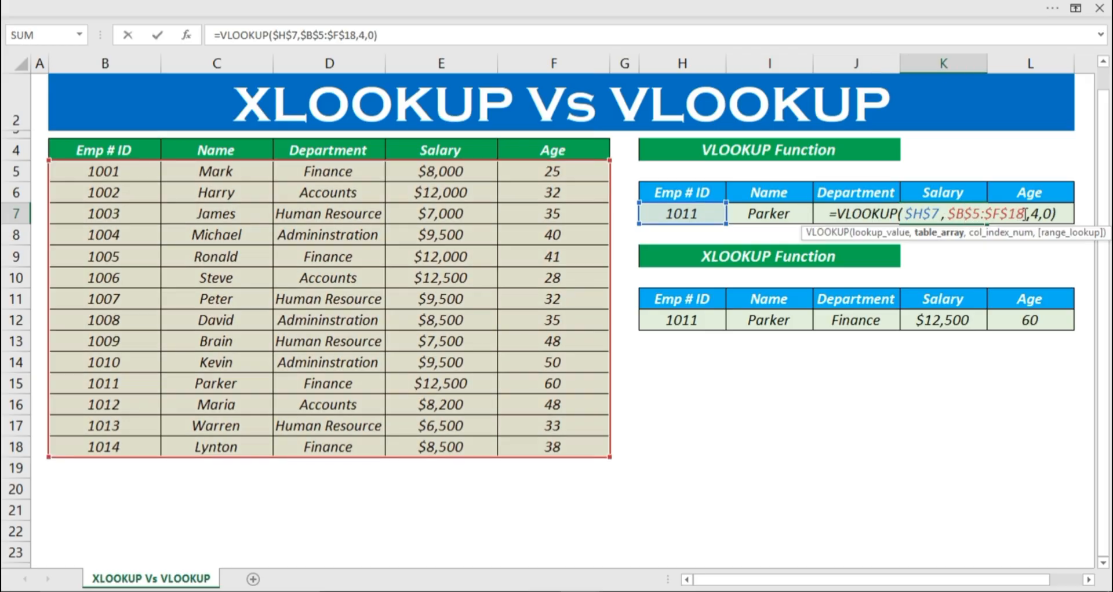
pyautogui.press('Escape')
pyautogui.click(777, 322)
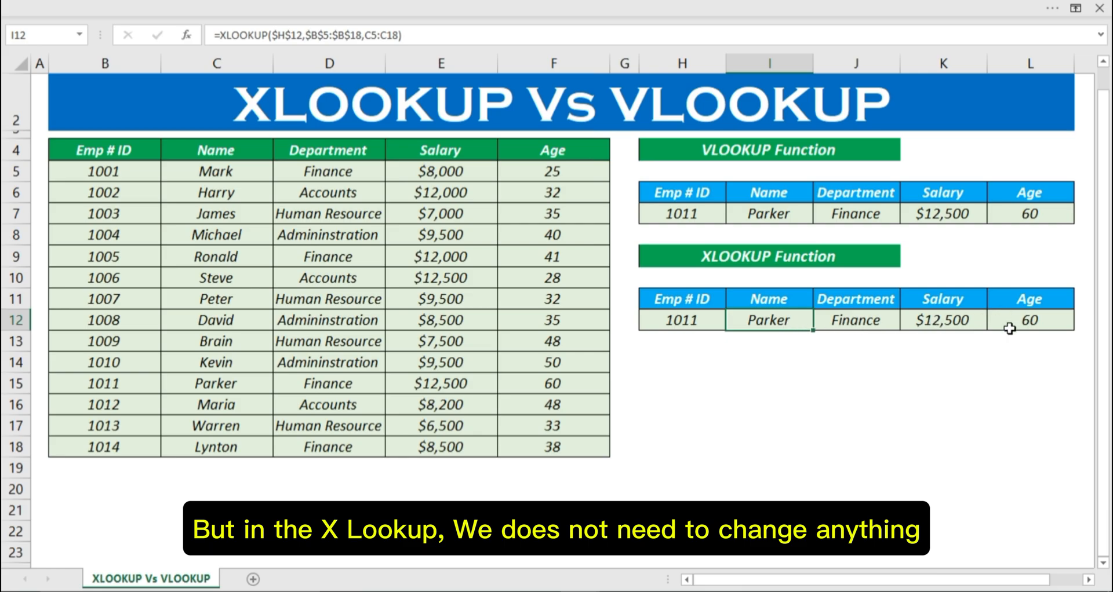
pyautogui.click(659, 397)
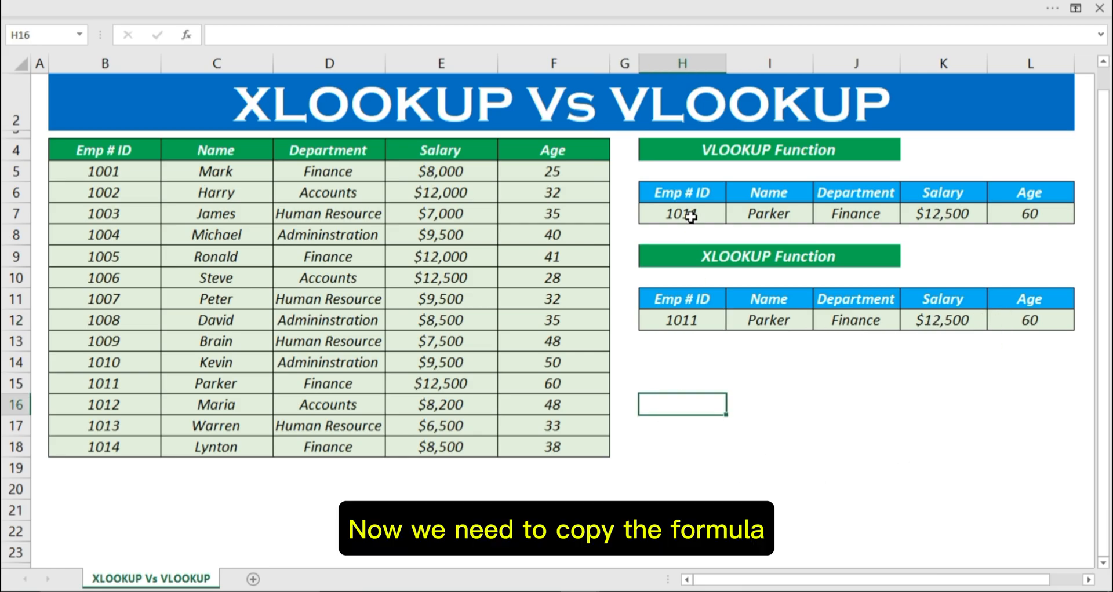
# Step: Copy the VLOOKUP formula text from I7 into I15 as plain text with a leading apostrophe
pyautogui.click(752, 211)
pyautogui.doubleClick(751, 211)
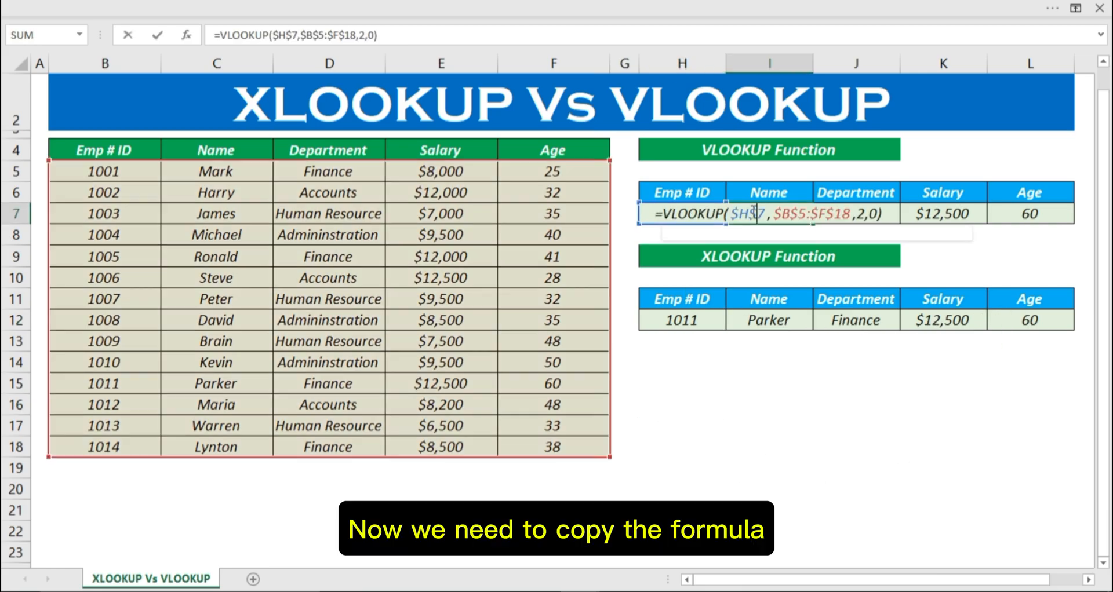
pyautogui.moveTo(886, 216); pyautogui.dragTo(634, 215)
pyautogui.hotkey('ctrl', 'c')
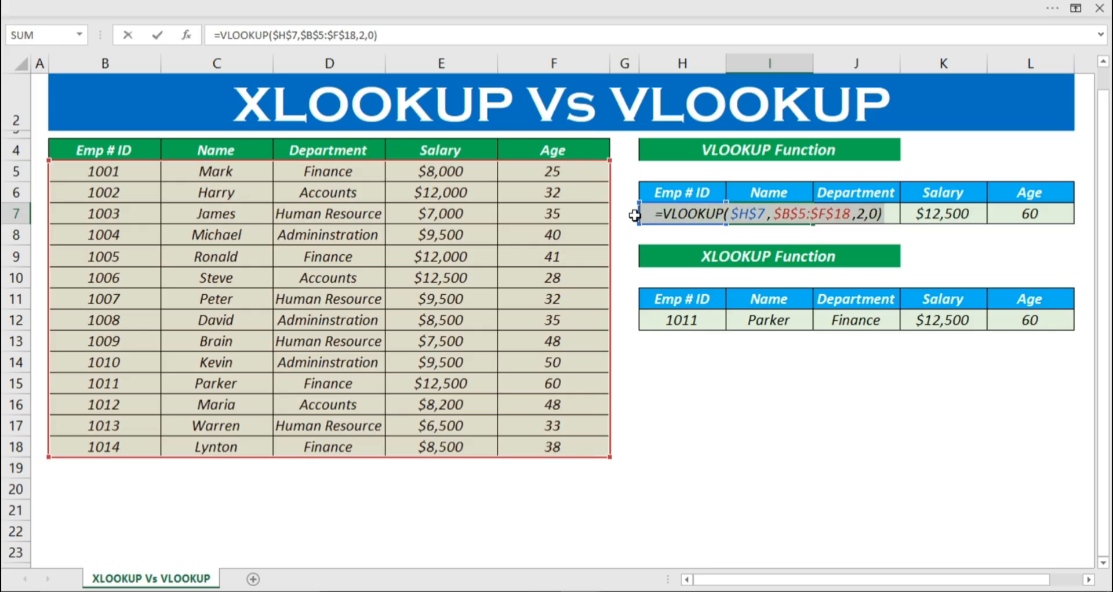
pyautogui.press('Escape')
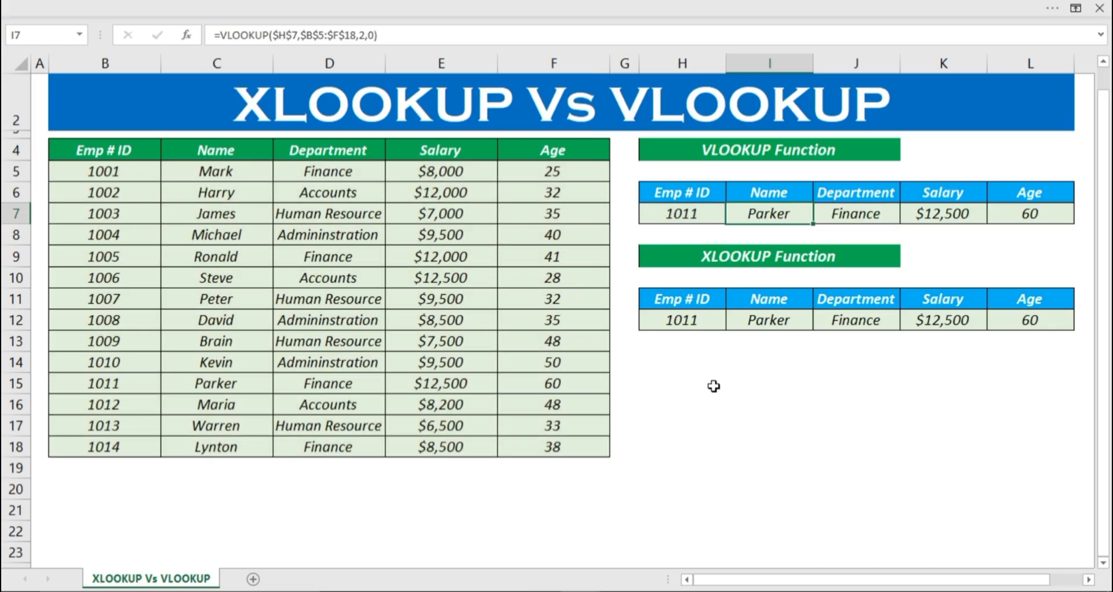
pyautogui.click(735, 389)
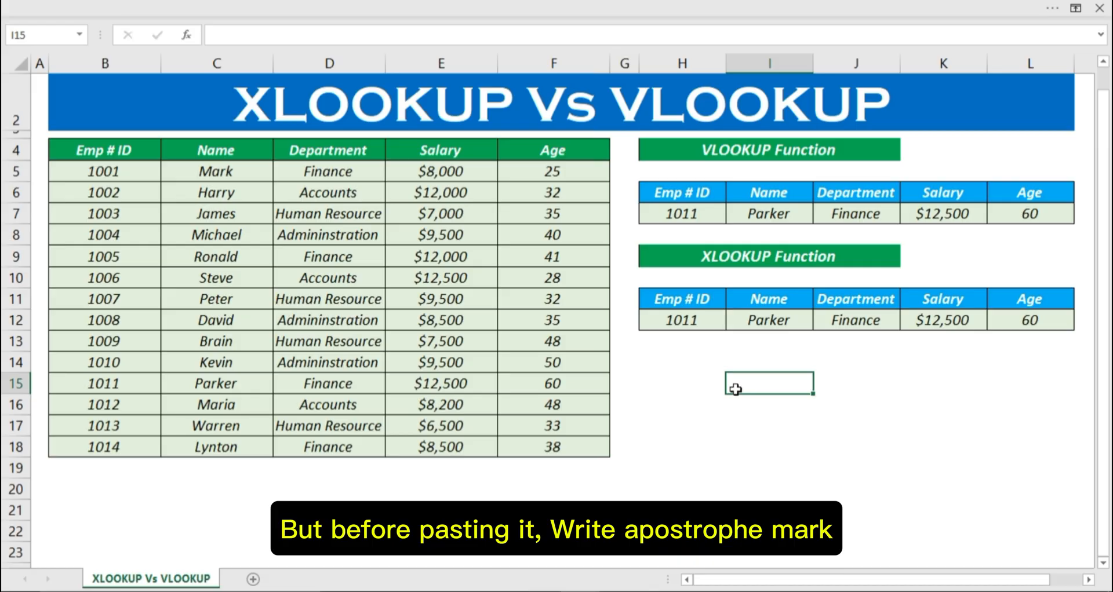
pyautogui.write("'")
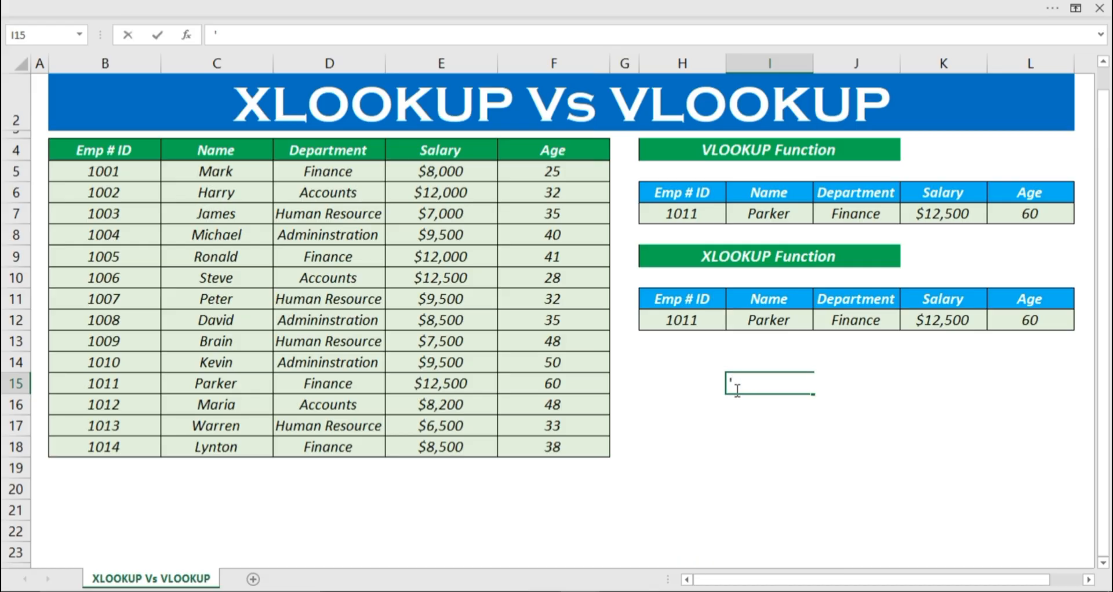
pyautogui.hotkey('ctrl', 'v')
pyautogui.press('Return')
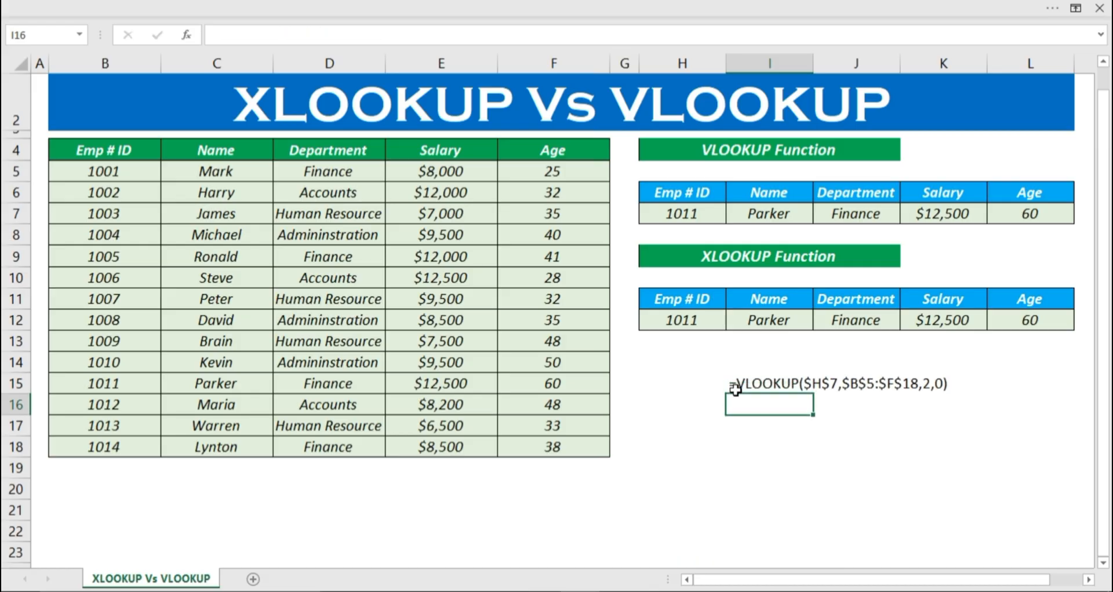
pyautogui.click(768, 430)
# Step: Copy the XLOOKUP formula text from I12 into I17 as plain text with a leading apostrophe
pyautogui.click(757, 319)
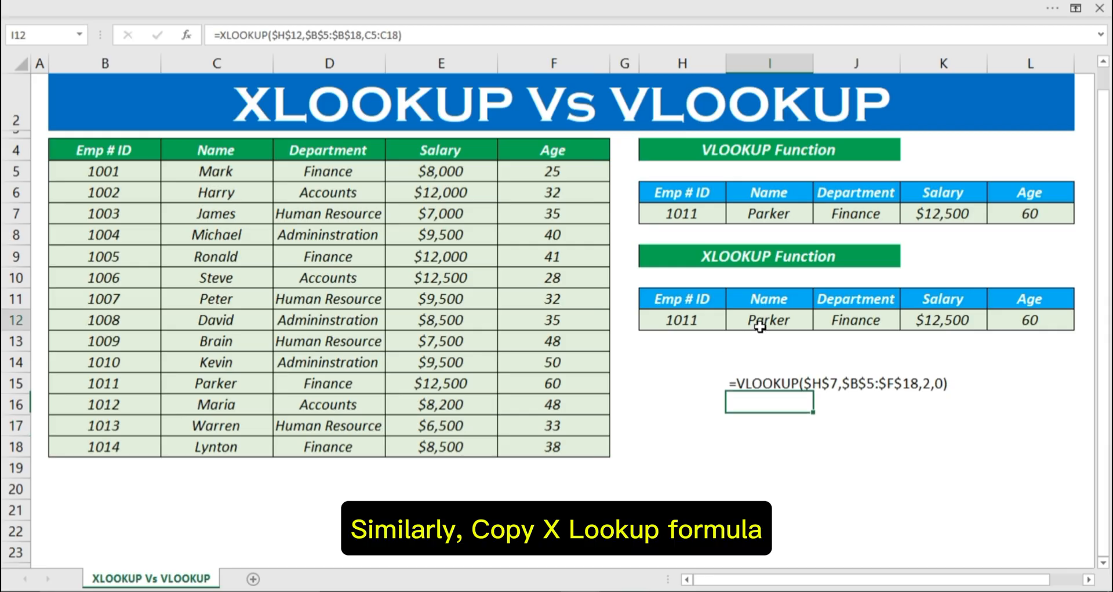
pyautogui.doubleClick(762, 318)
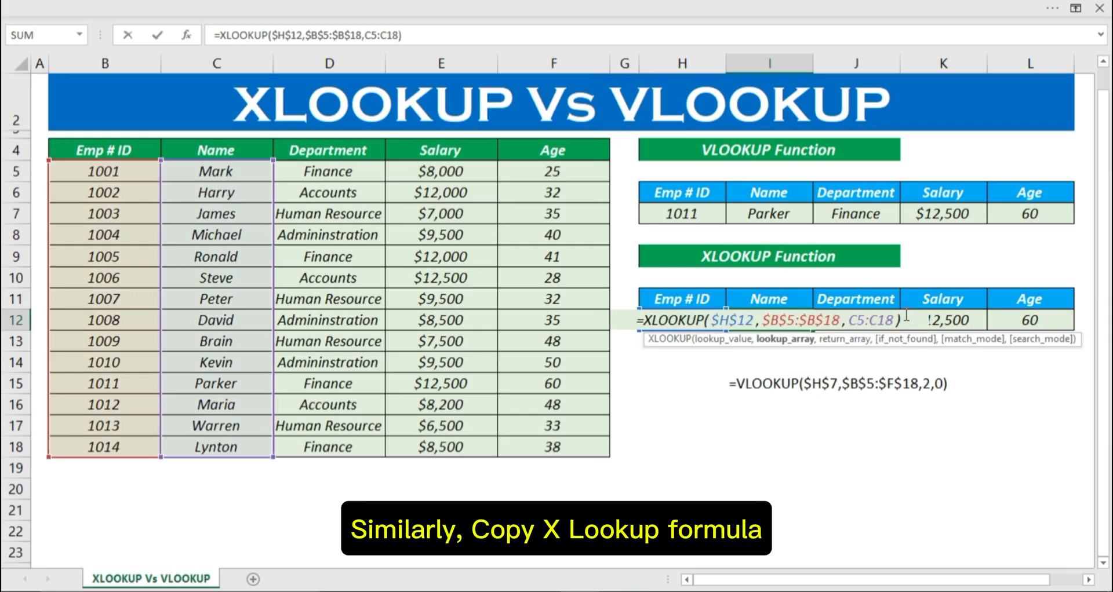
pyautogui.moveTo(907, 318); pyautogui.dragTo(639, 320)
pyautogui.rightClick(648, 328)
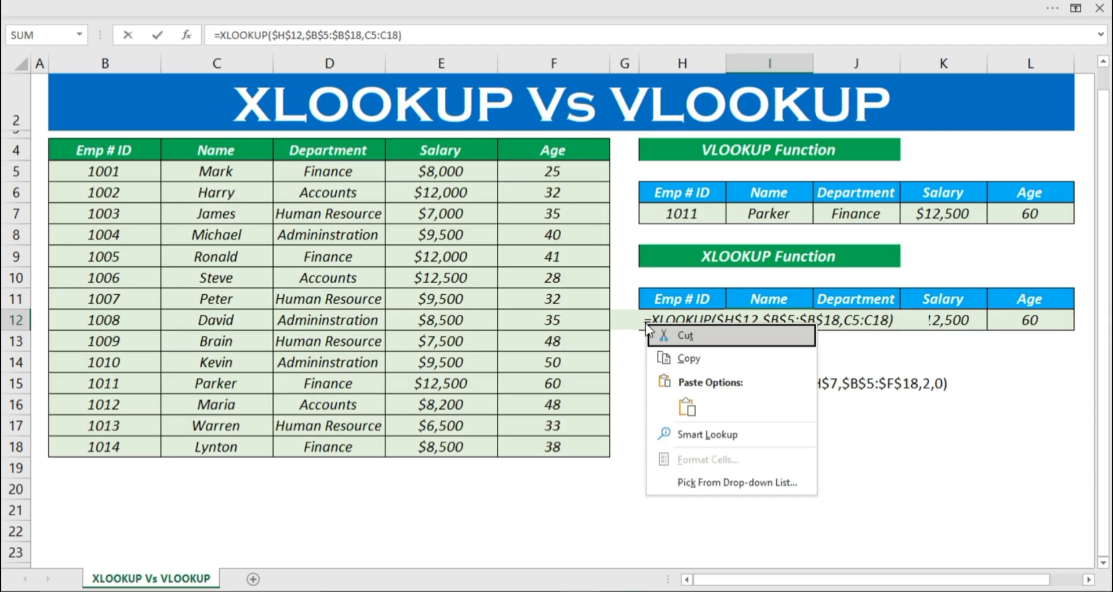
pyautogui.click(669, 355)
pyautogui.press('Escape')
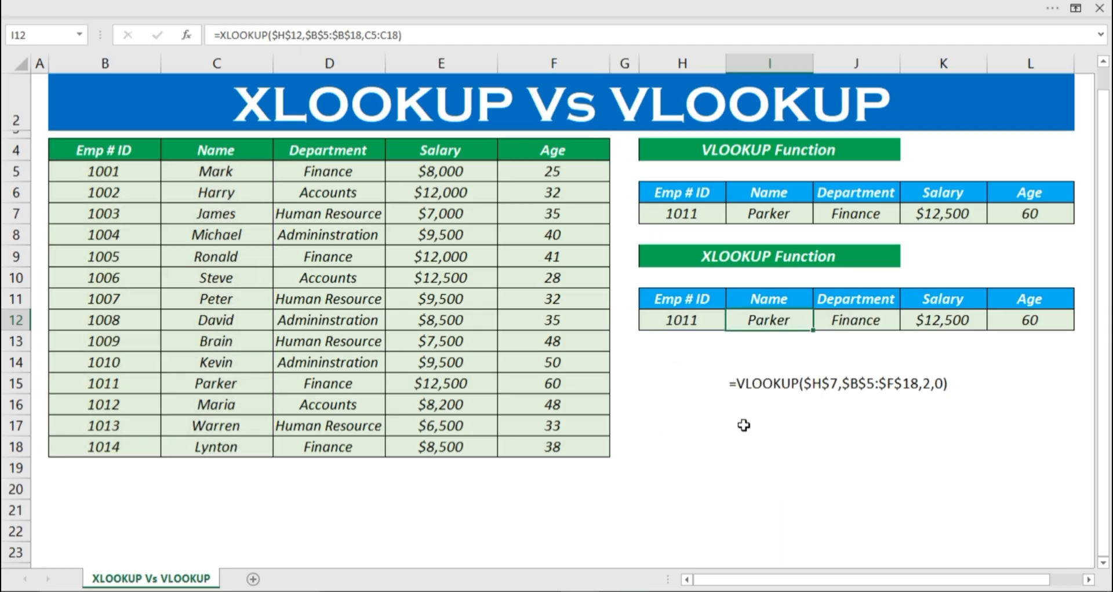
pyautogui.click(739, 420)
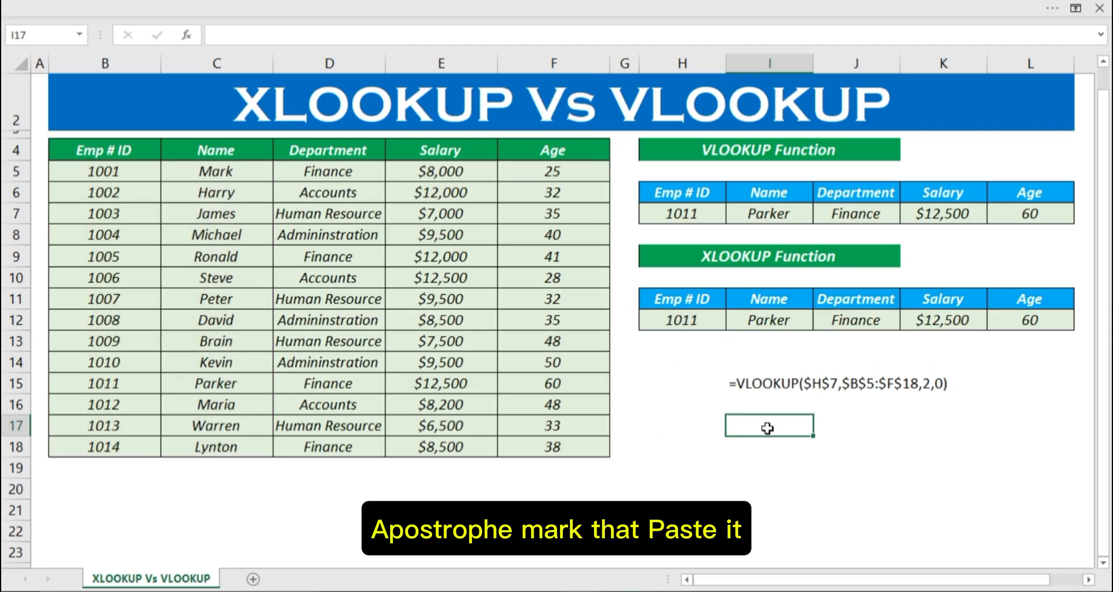
pyautogui.doubleClick(767, 429)
pyautogui.write("'")
pyautogui.hotkey('ctrl', 'v')
pyautogui.press('Return')
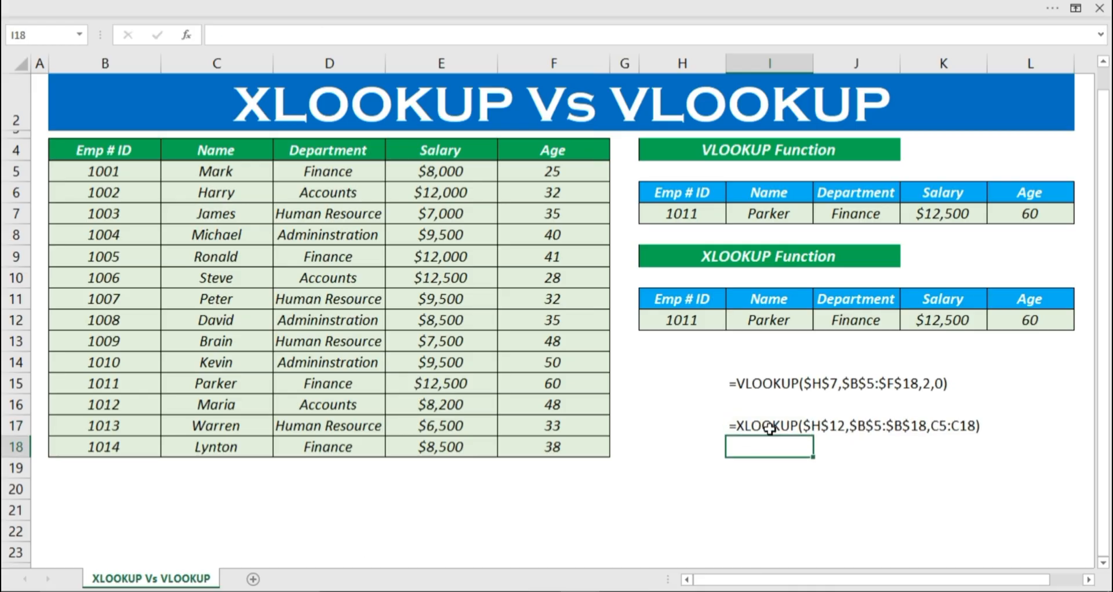
# Step: Enter the label Formula in H15, beside the VLOOKUP formula text
pyautogui.press('Up')
pyautogui.press('Up')
pyautogui.press('Up')
pyautogui.click(678, 389)
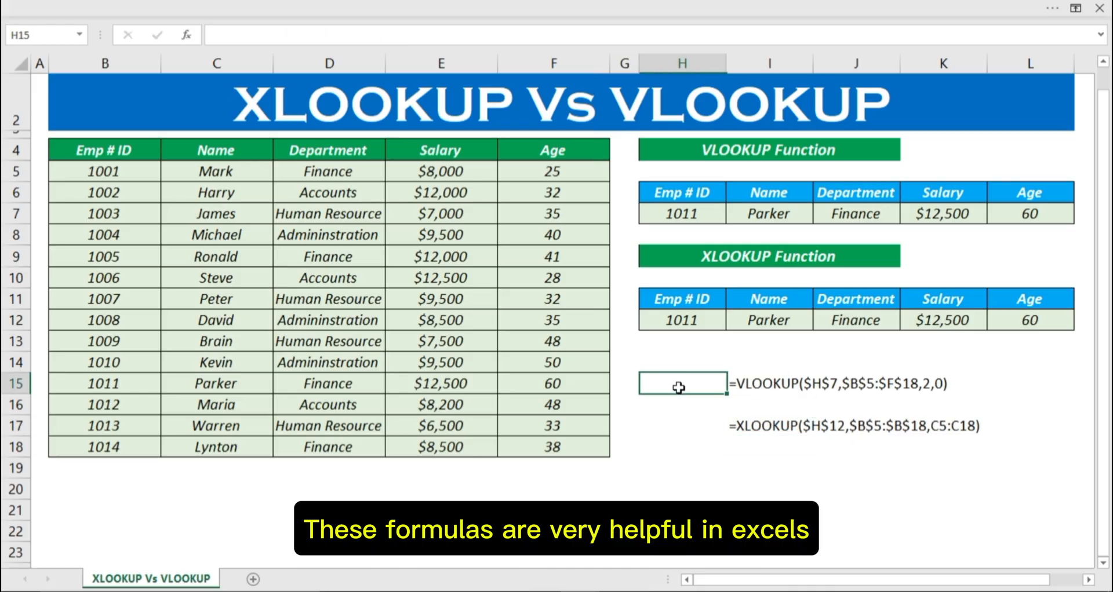
pyautogui.write('vl')
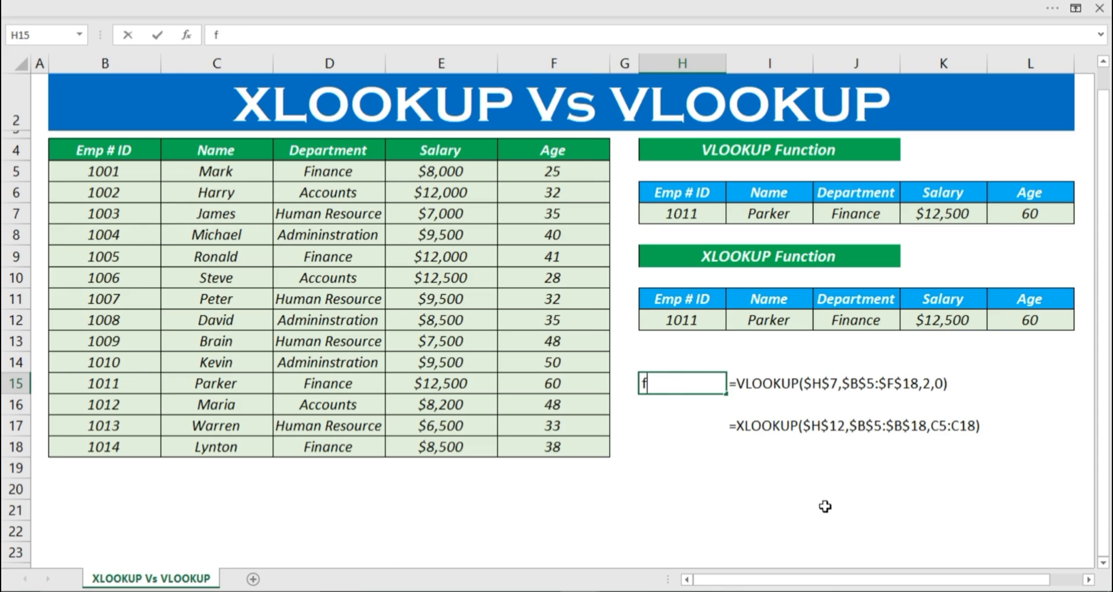
pyautogui.write('c')
pyautogui.press('BackSpace')
pyautogui.press('BackSpace')
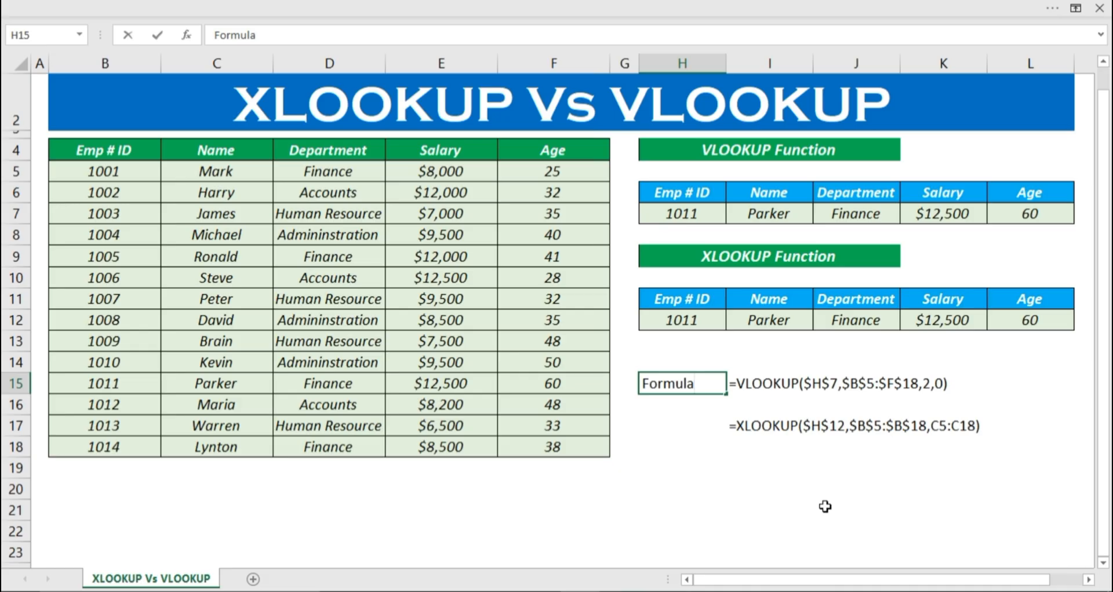
pyautogui.press('Return')
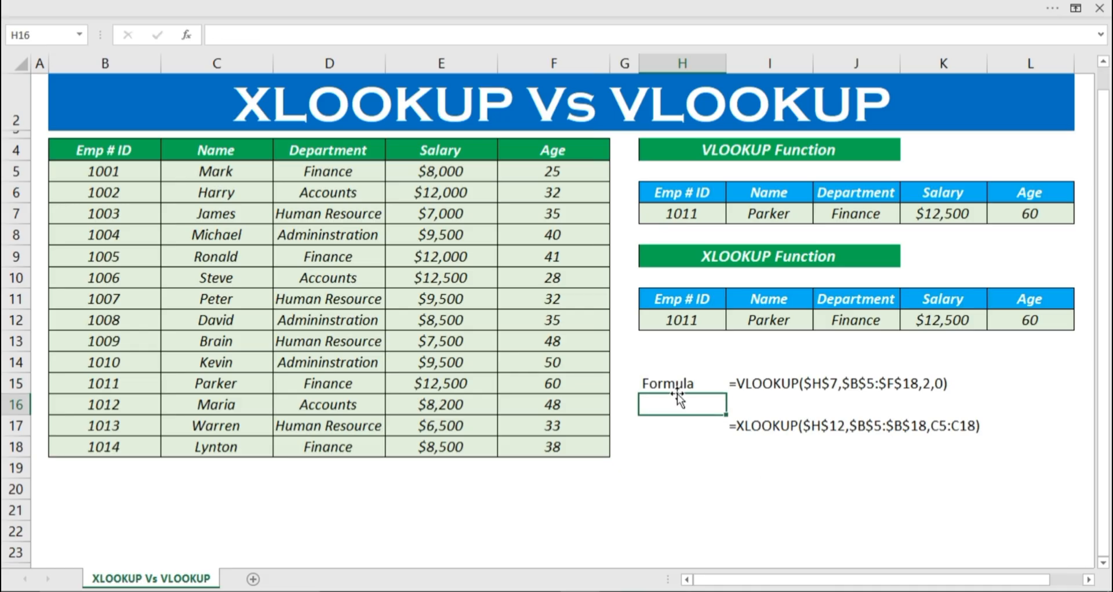
# Step: Make the Formula label and both formula texts in H15:K17 bold and italic
pyautogui.moveTo(699, 384); pyautogui.dragTo(929, 432)
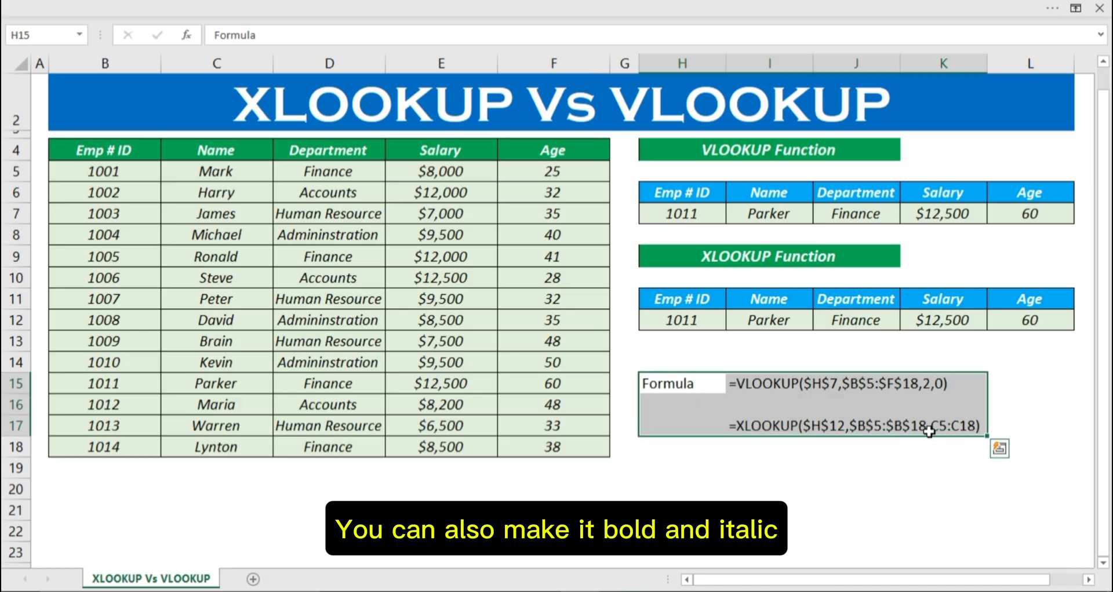
pyautogui.hotkey('ctrl', 'b')
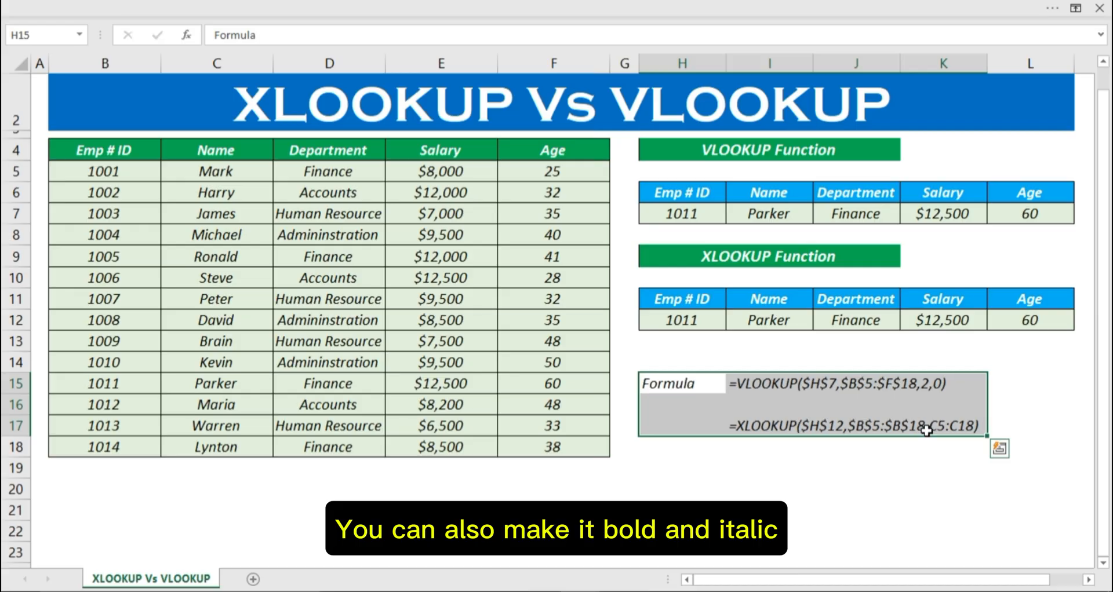
pyautogui.hotkey('ctrl', 'i')
pyautogui.click(852, 494)
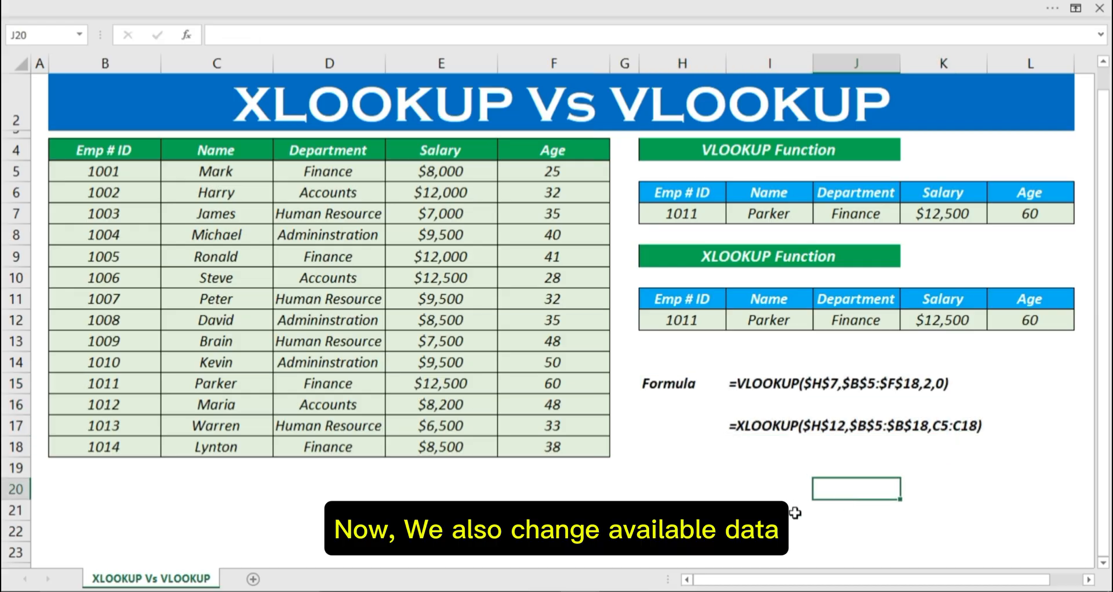
# Step: Re-enter Finance as the first employee's department in D5
pyautogui.click(676, 219)
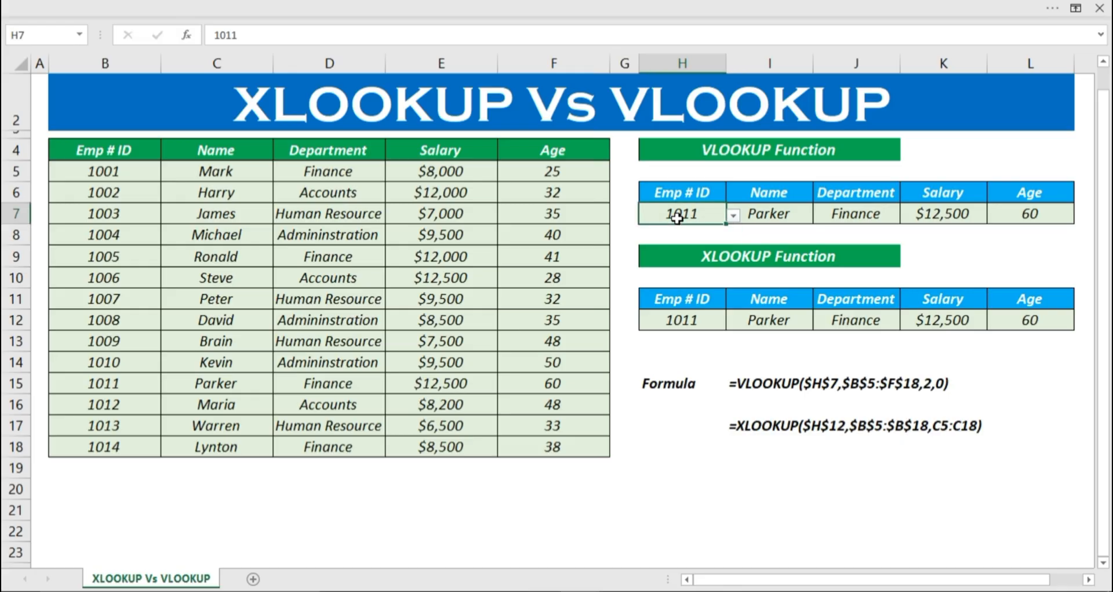
pyautogui.click(193, 173)
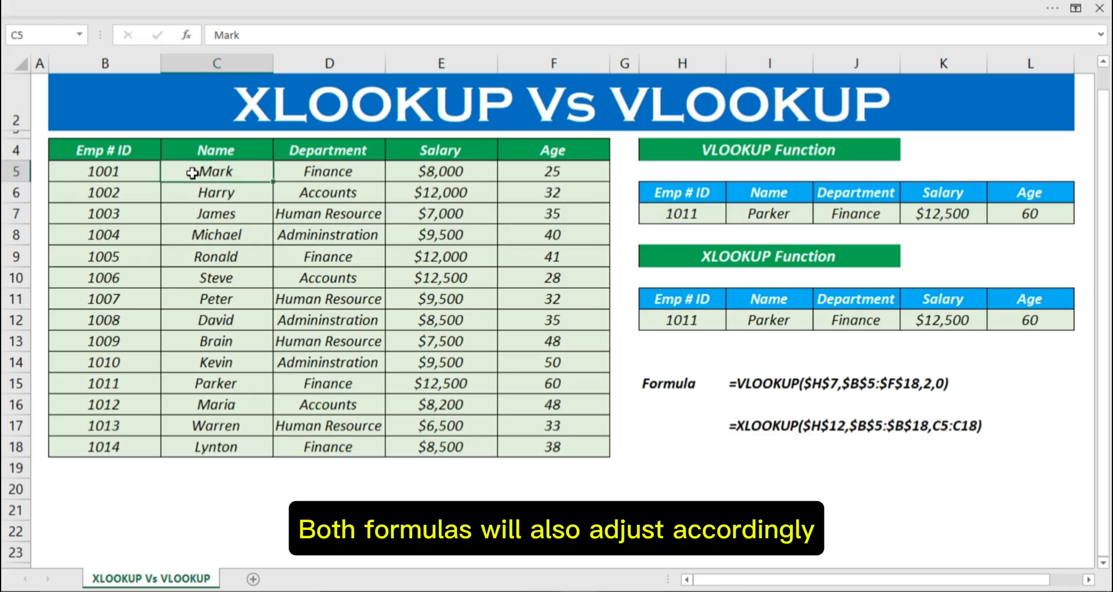
pyautogui.click(287, 174)
pyautogui.write('Acco')
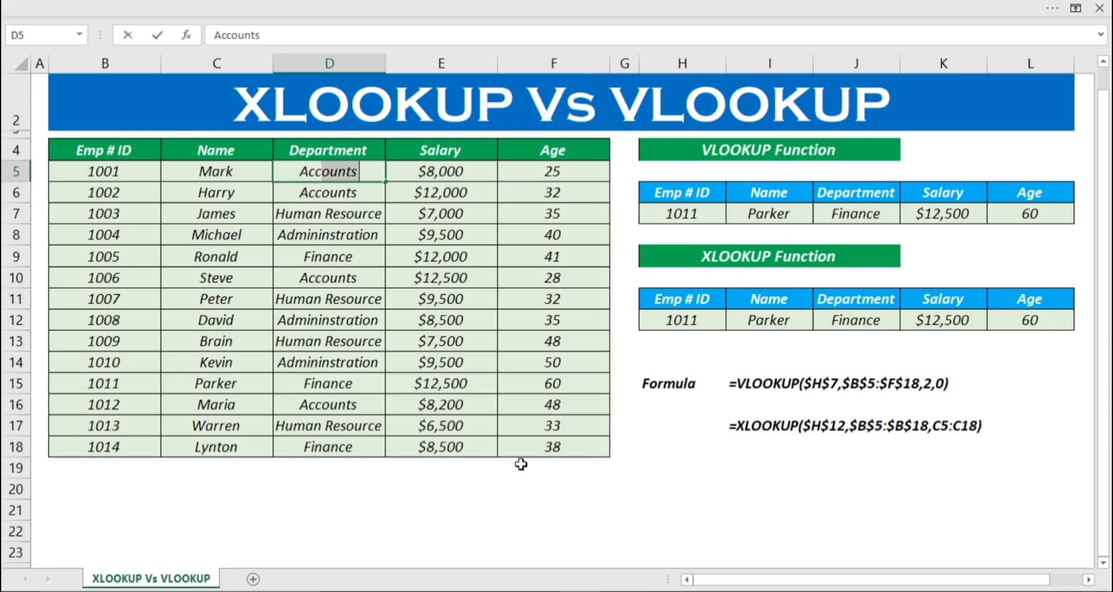
pyautogui.press('BackSpace')
pyautogui.press('BackSpace')
pyautogui.press('BackSpace')
pyautogui.press('BackSpace')
pyautogui.press('BackSpace')
pyautogui.write('Finance')
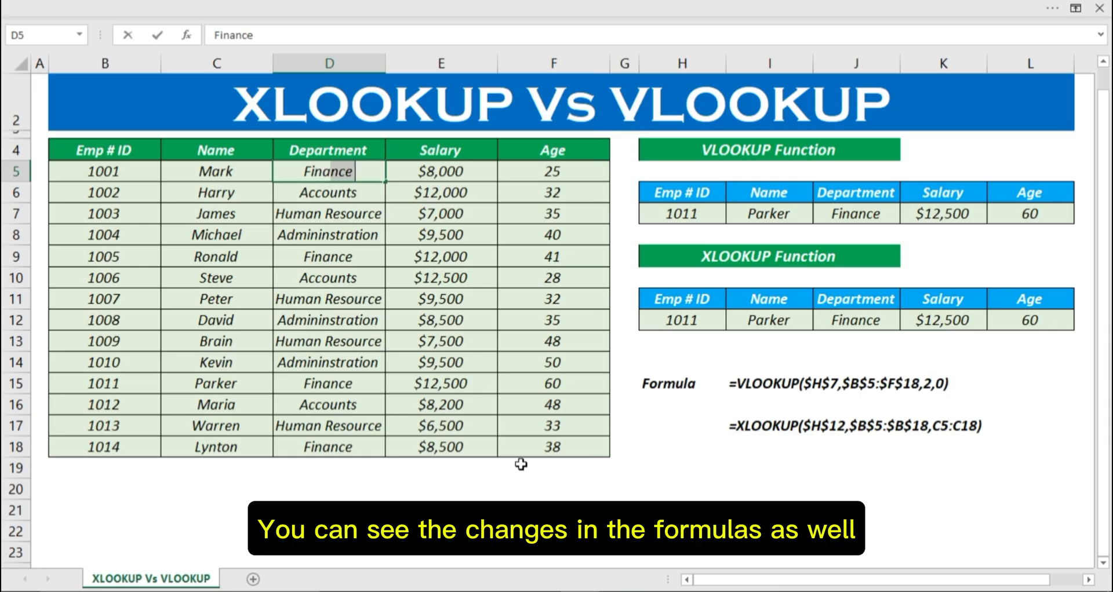
pyautogui.press('Return')
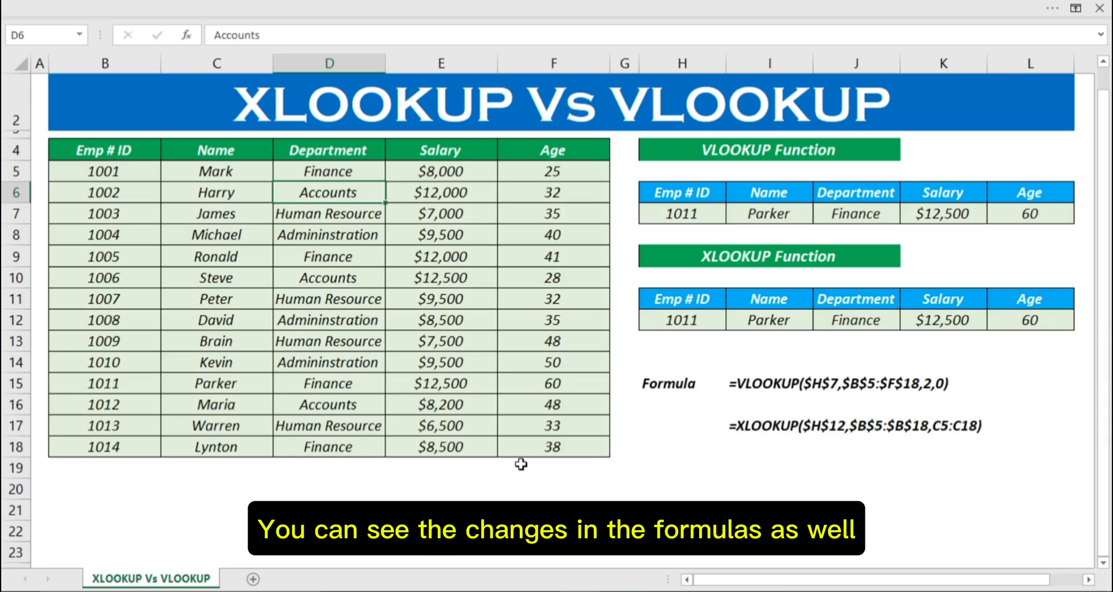
# Step: Choose the employee ID listed in B5 from both the VLOOKUP dropdown in H7 and the XLOOKUP dropdown in H12
pyautogui.click(711, 214)
pyautogui.click(733, 217)
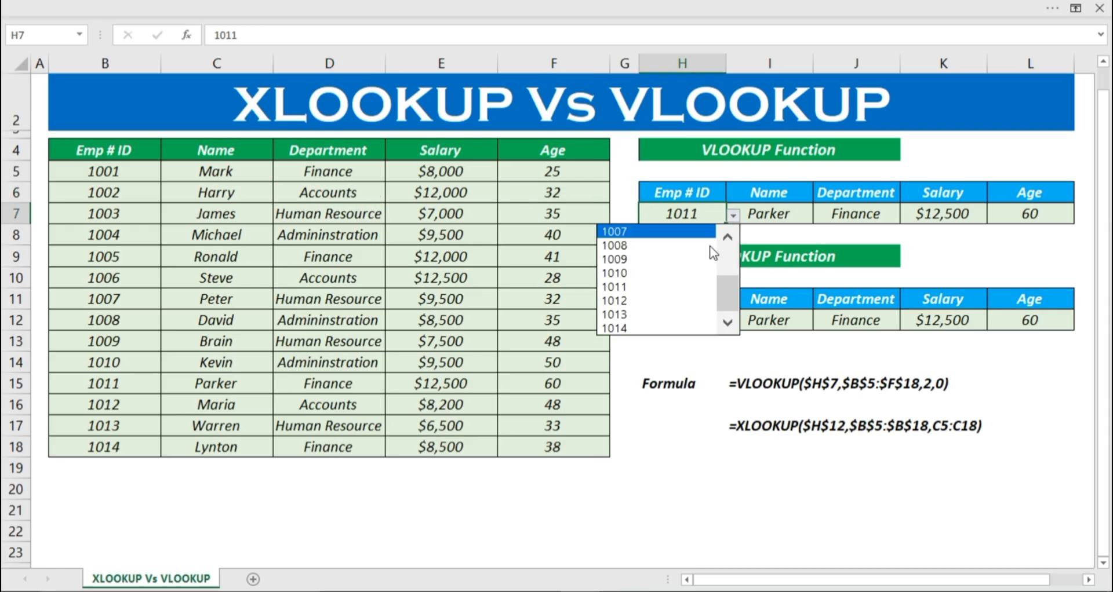
pyautogui.scroll(2, 725, 276)
pyautogui.click(620, 231)
pyautogui.click(719, 325)
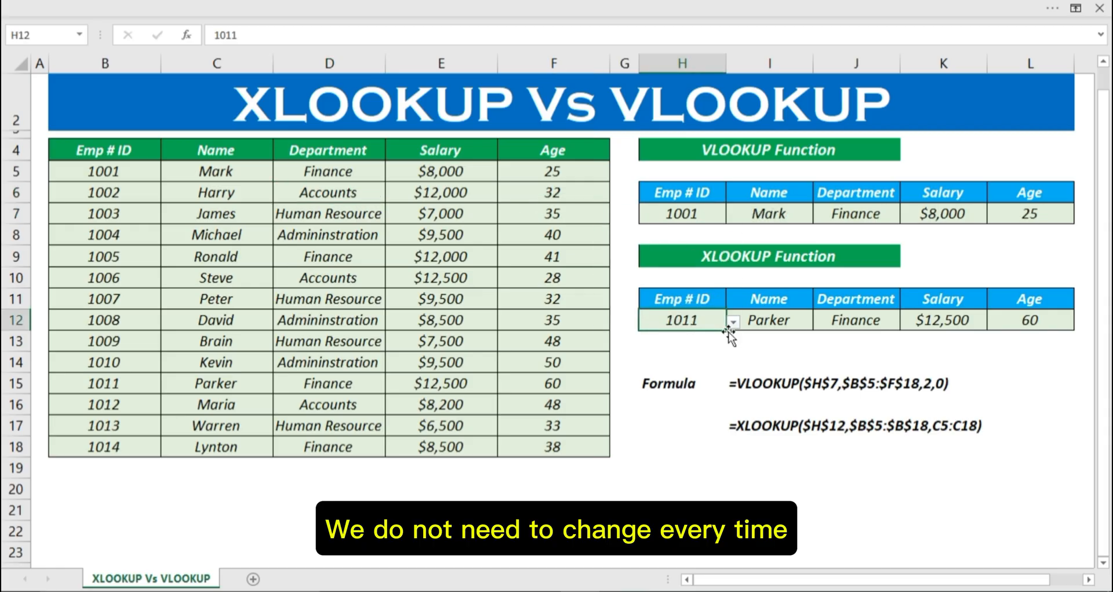
pyautogui.click(733, 322)
pyautogui.scroll(2, 722, 386)
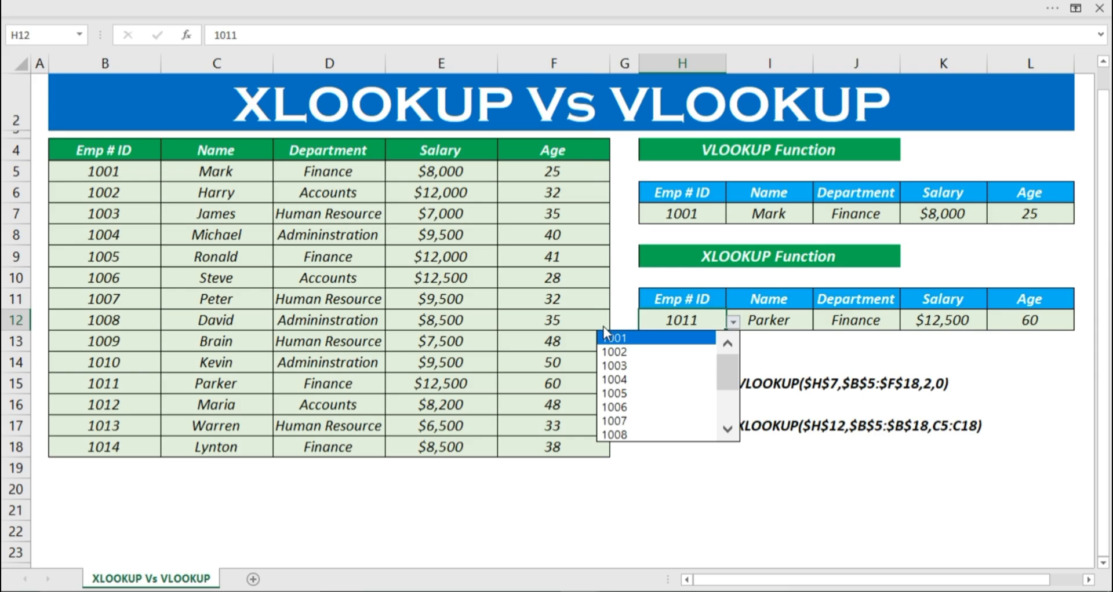
pyautogui.click(604, 336)
# Step: Replace the first employee's name in C5 with a different first name
pyautogui.click(248, 167)
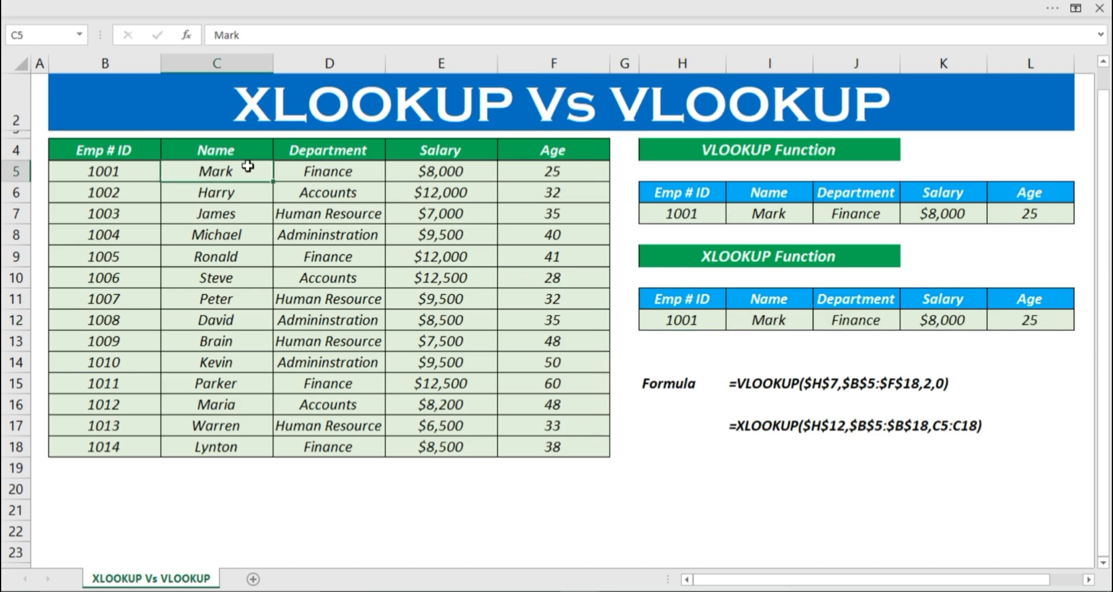
pyautogui.write('J')
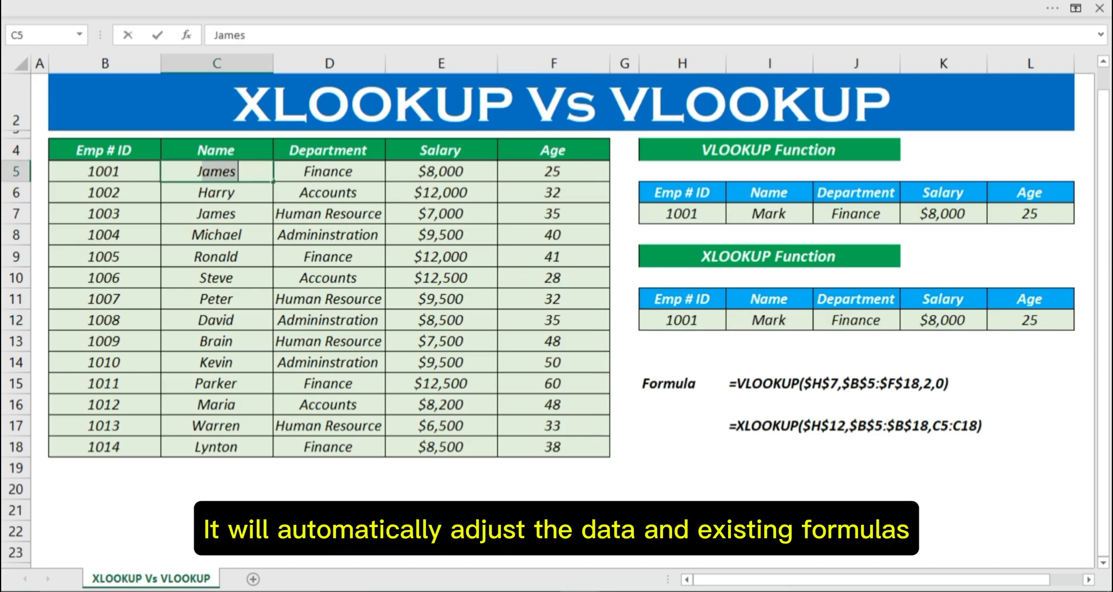
pyautogui.press('BackSpace')
pyautogui.press('BackSpace')
pyautogui.write('Mich')
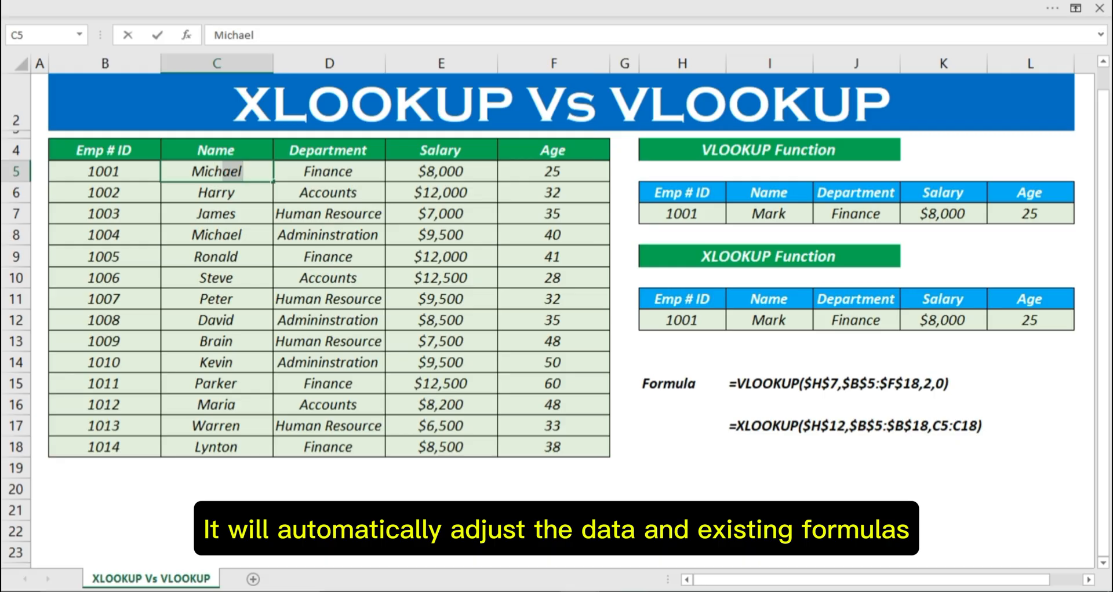
pyautogui.write('el')
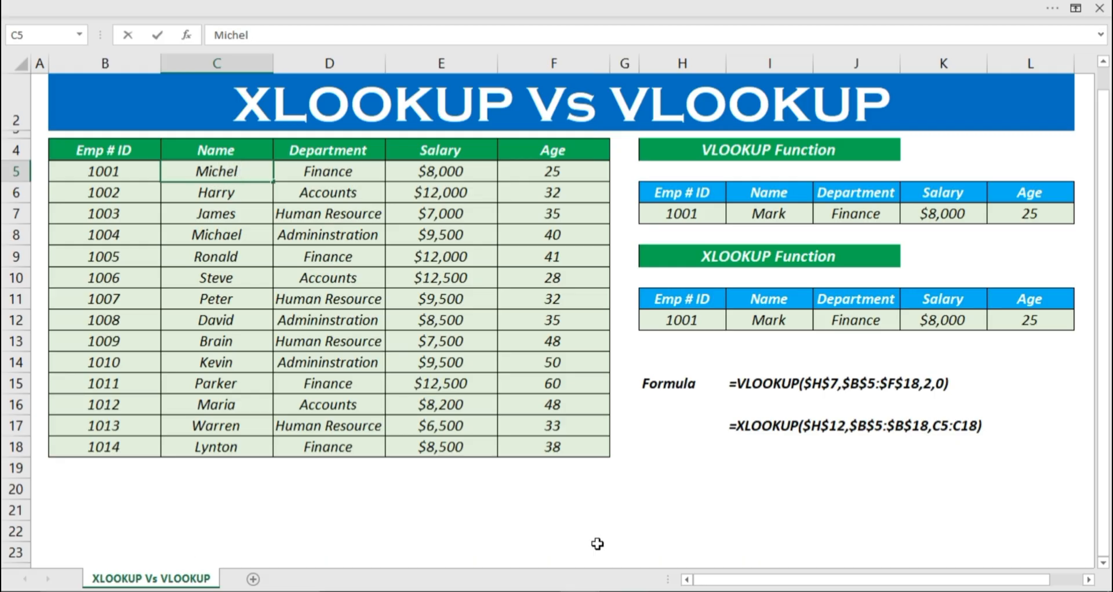
pyautogui.press('Return')
# Step: Change the first employee's department in D5 to ACC
pyautogui.press('Up')
pyautogui.press('Right')
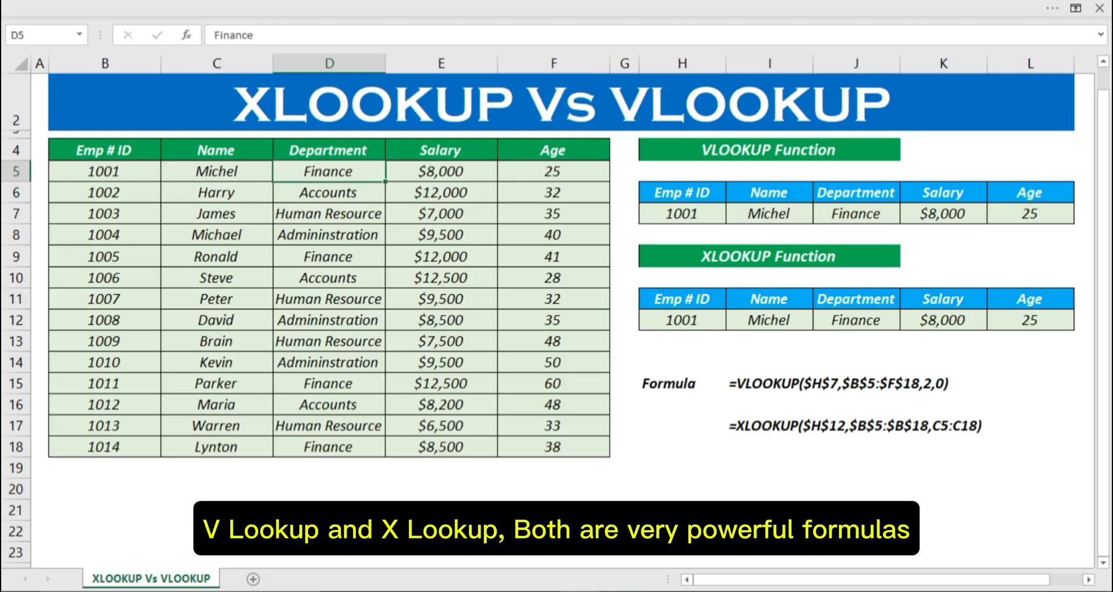
pyautogui.write('ACC')
pyautogui.press('Delete')
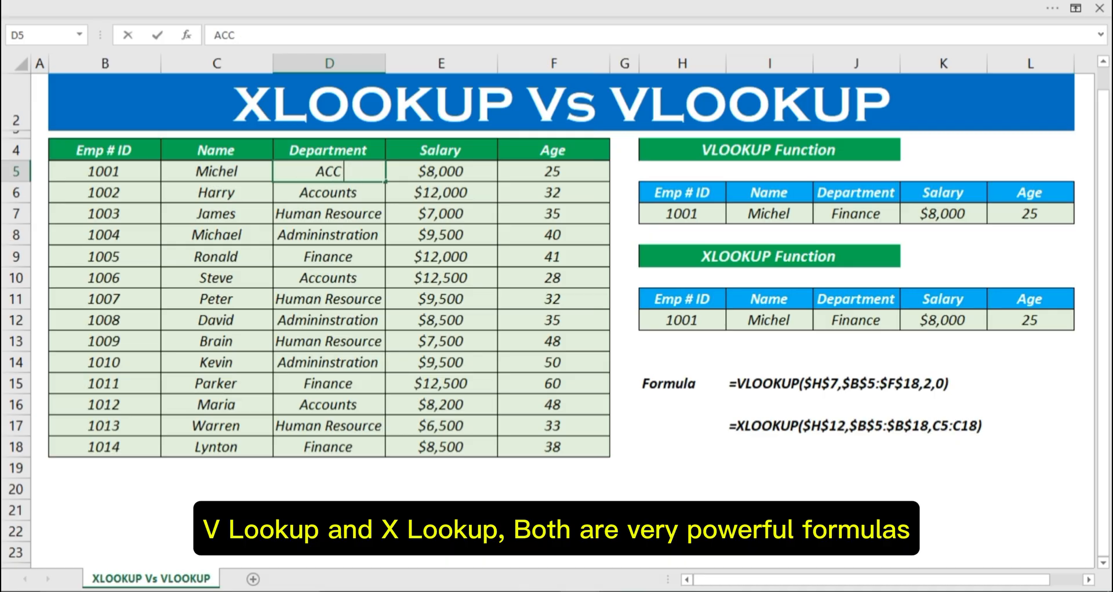
pyautogui.press('Return')
# Step: Set the first employee's salary in E5 to 10,000
pyautogui.press('Up')
pyautogui.press('Right')
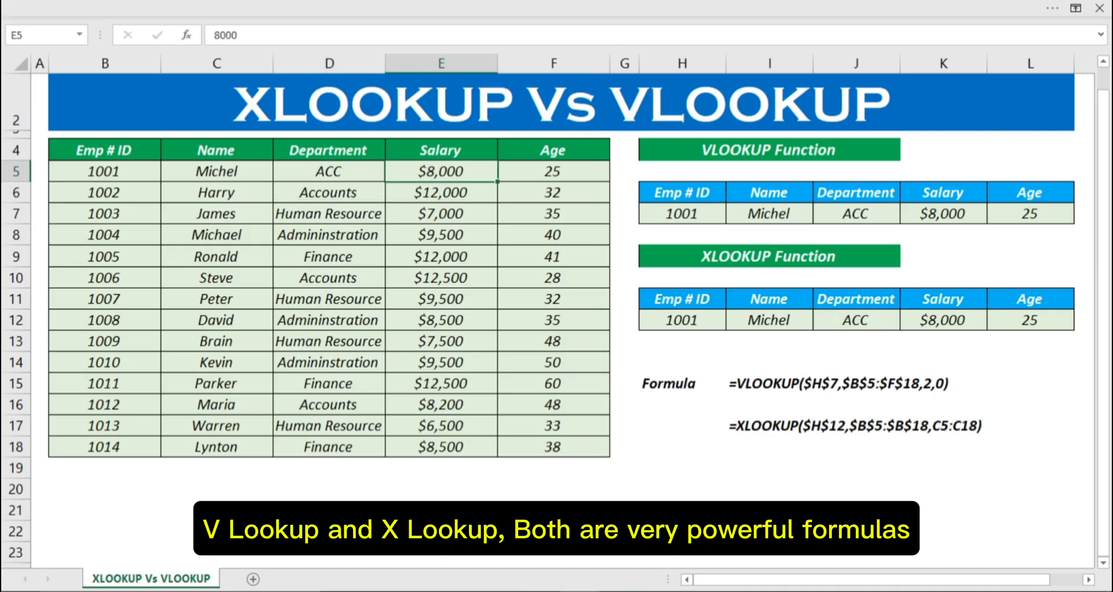
pyautogui.write('10,000')
pyautogui.press('Return')
# Step: Set the first employee's age in F5 to 30
pyautogui.press('Right')
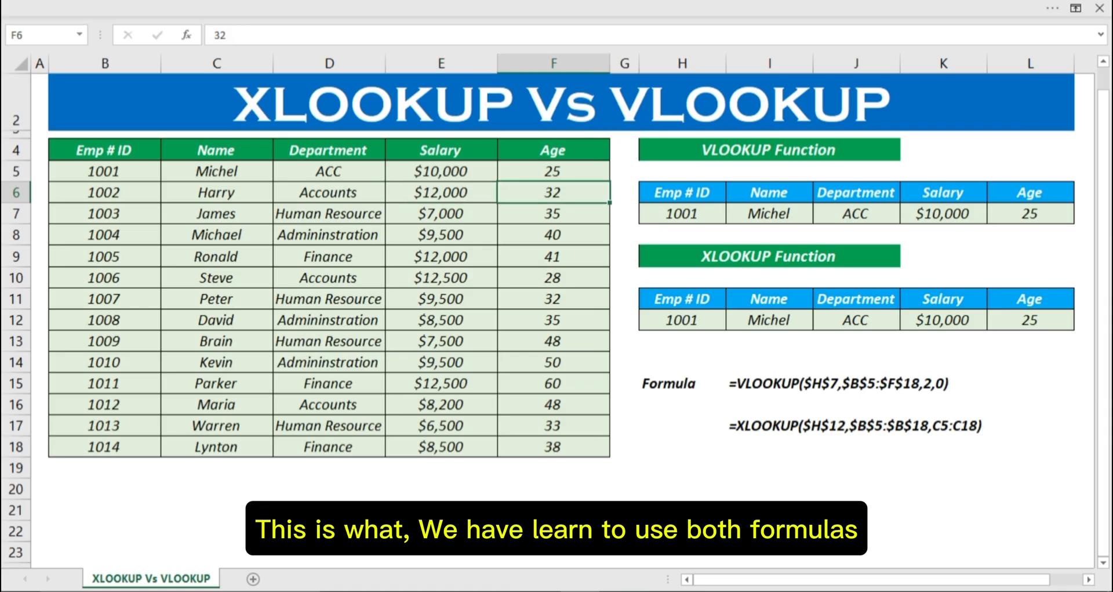
pyautogui.press('Up')
pyautogui.write('30')
pyautogui.press('Return')
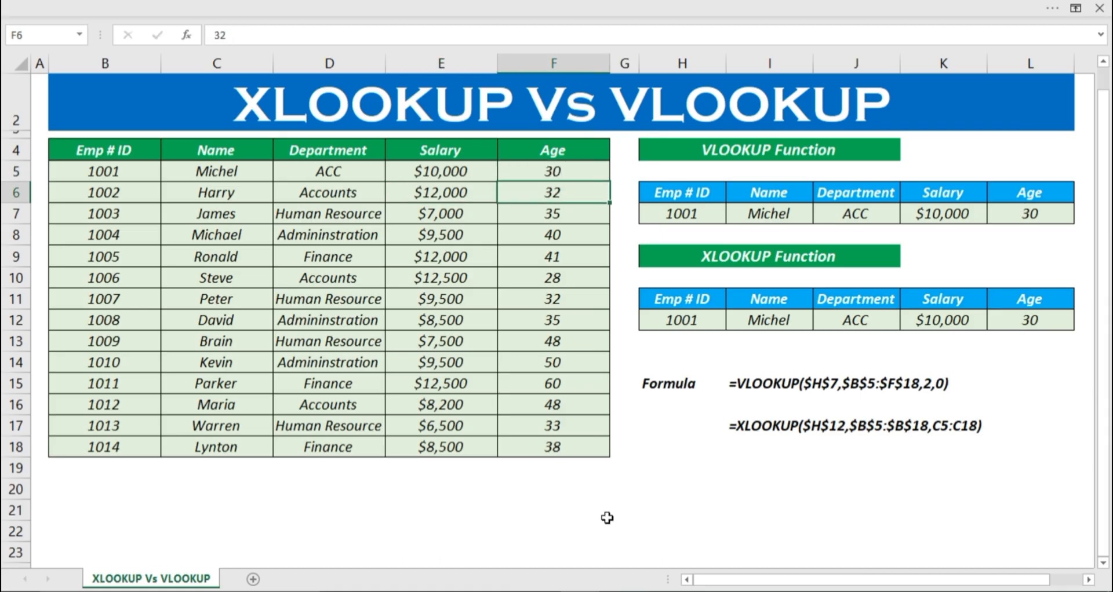